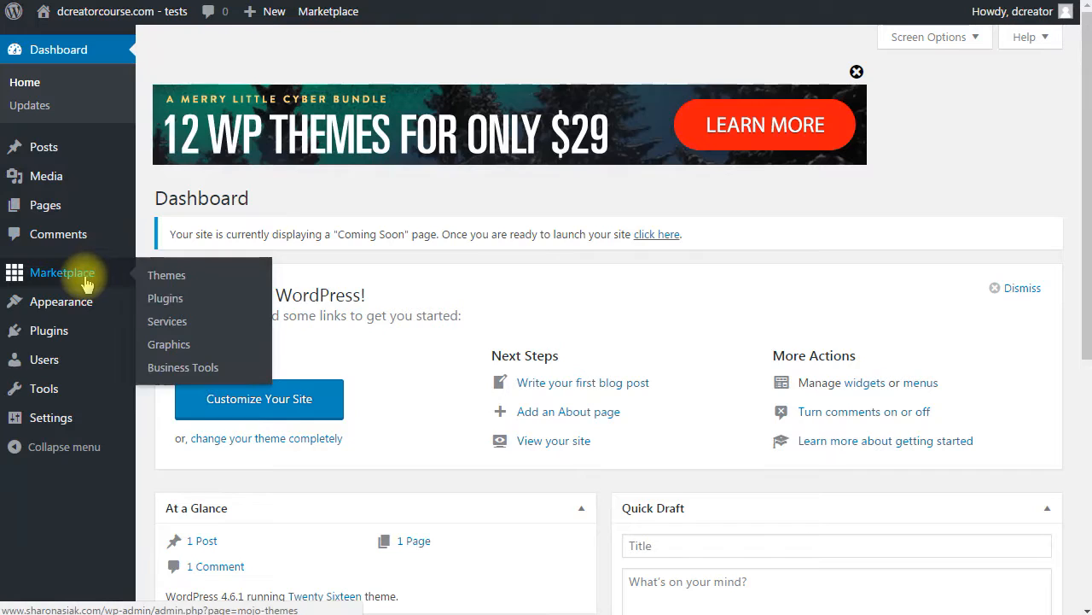
- Find the WP Lead Plus X plugin by searching 'WP lead plus', then install and activate it
click(64, 330)
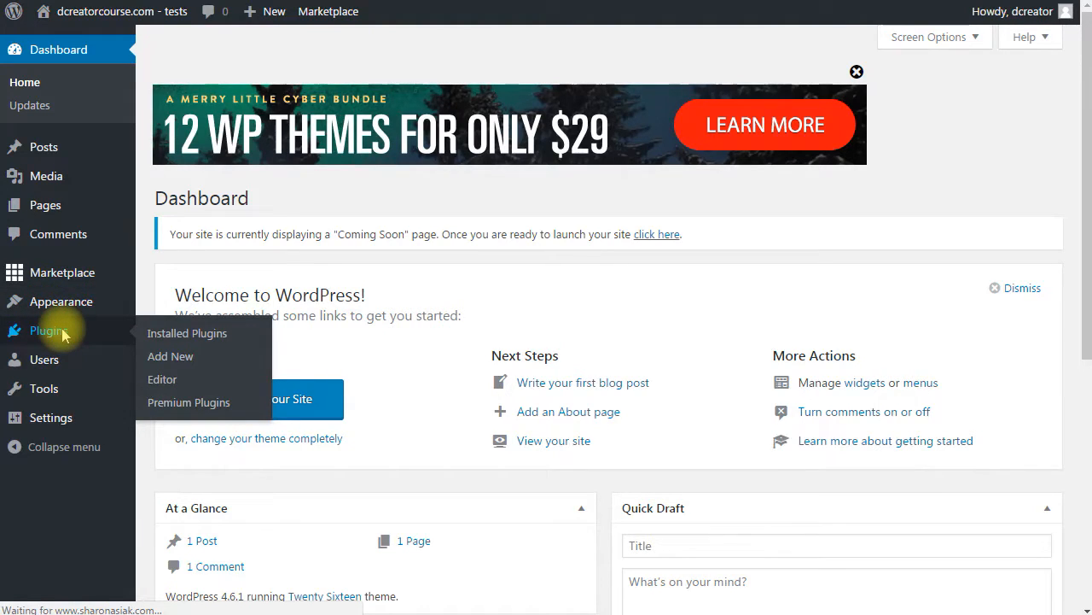
click(172, 359)
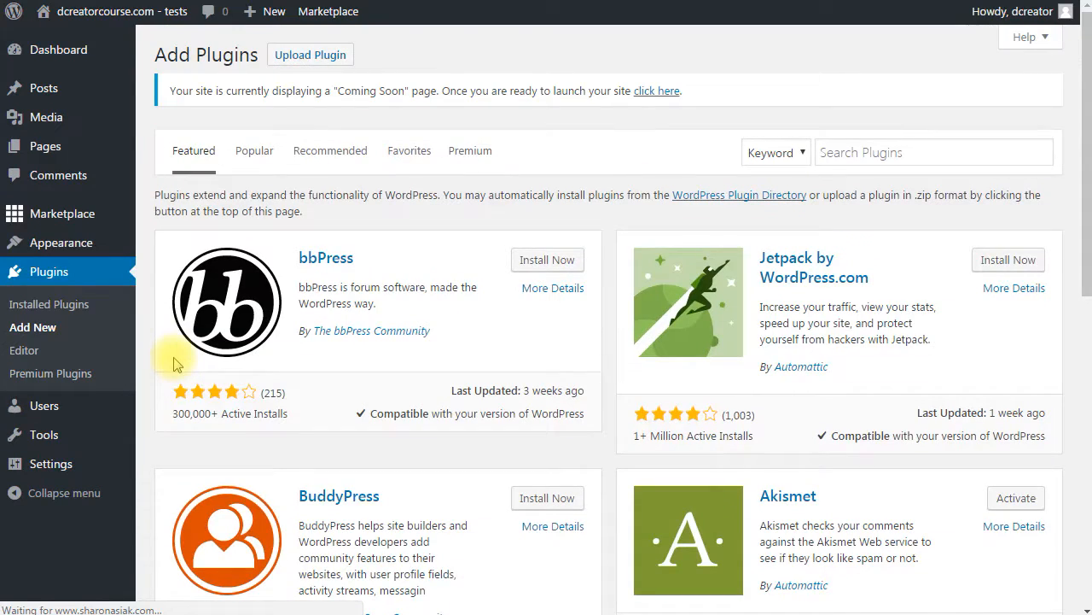
click(852, 149)
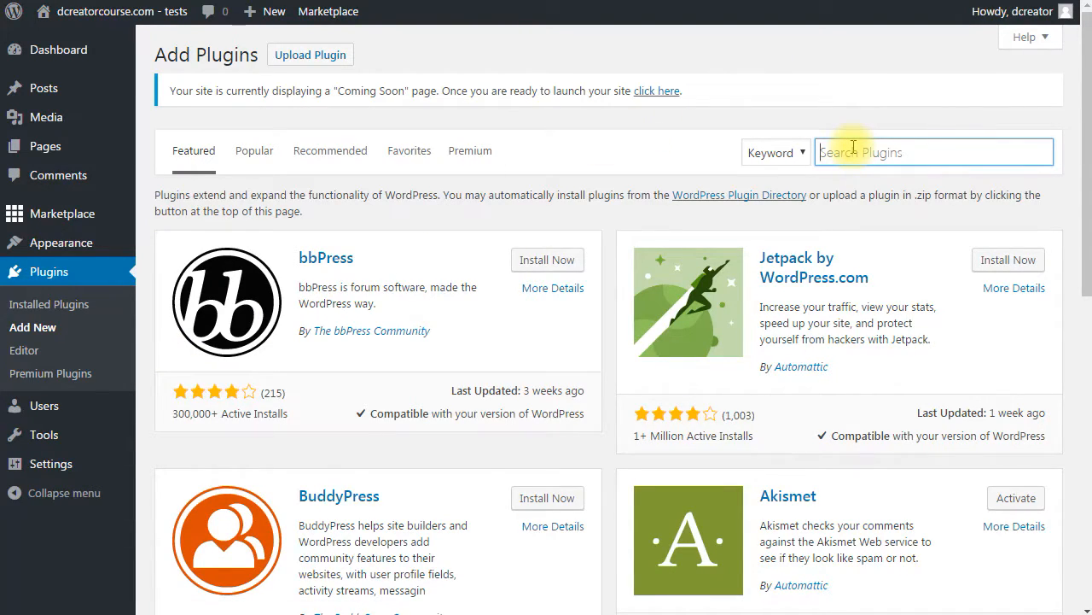
text(WP lead plus X)
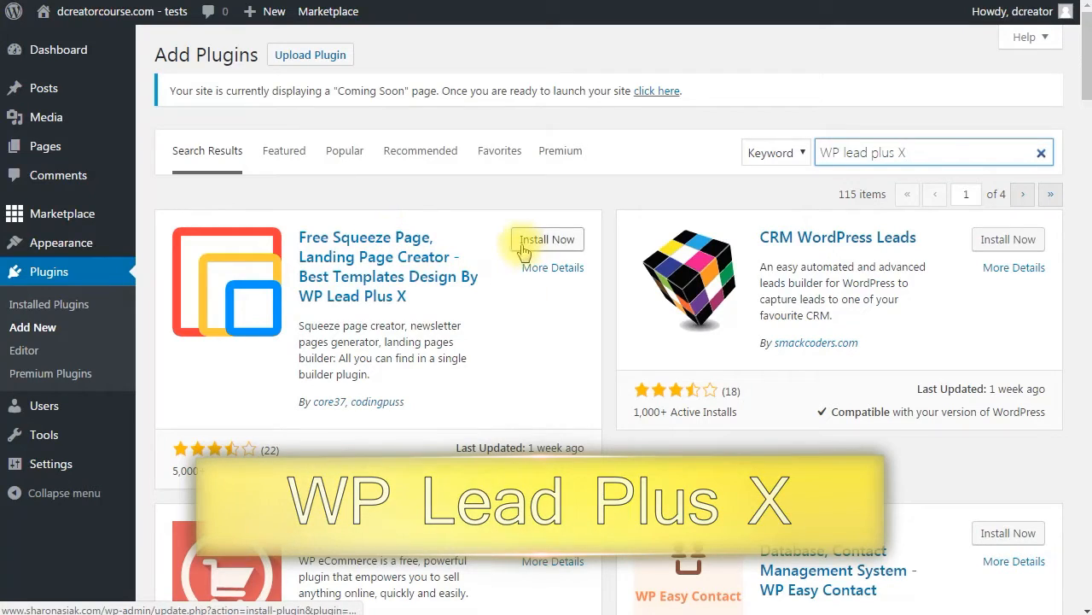
click(525, 243)
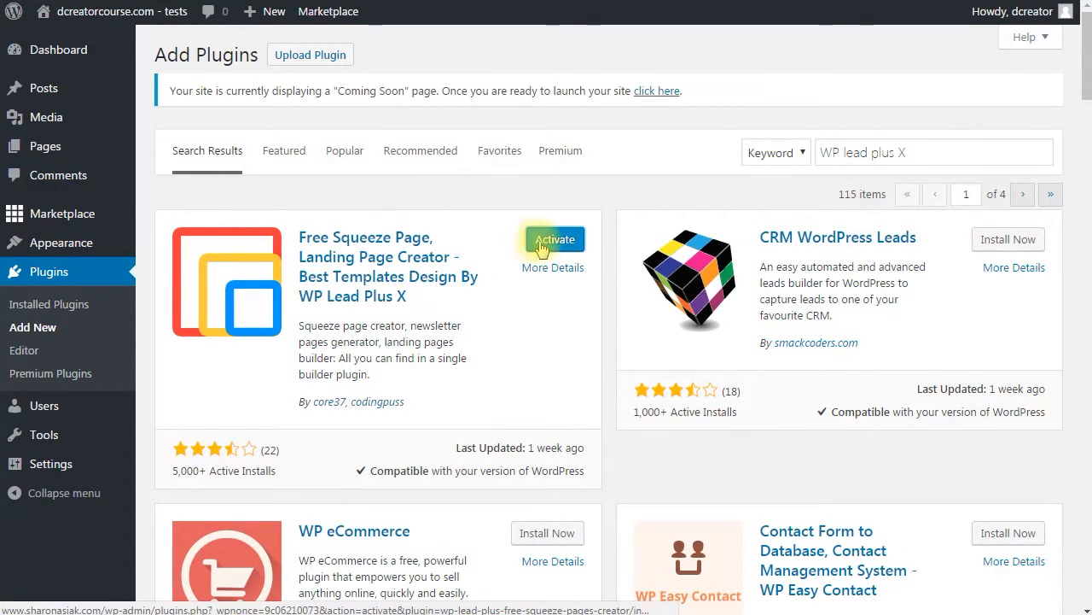
click(551, 245)
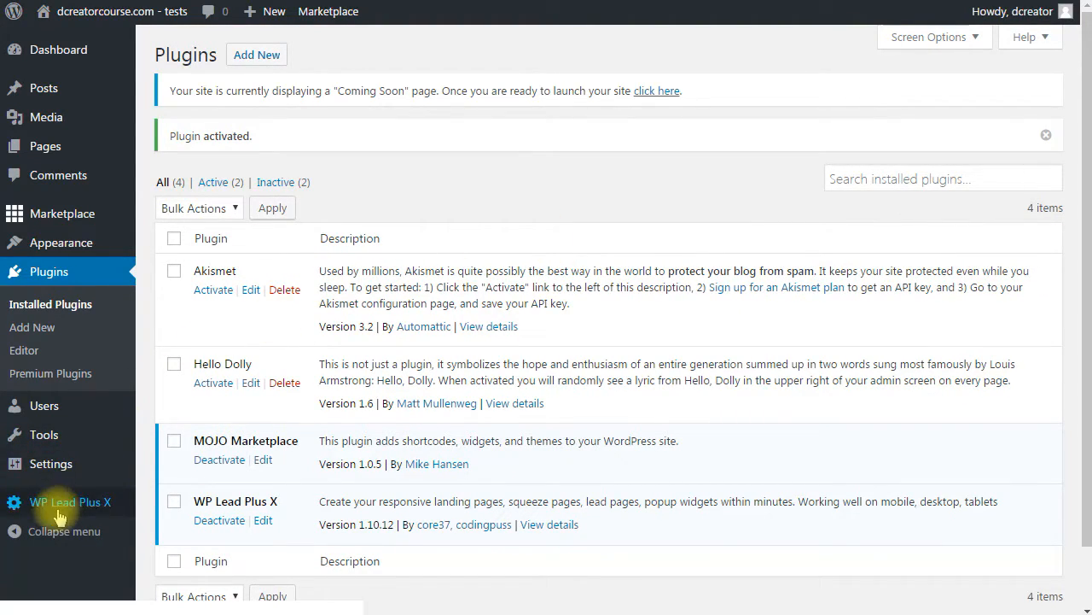
mouse_move(26, 503)
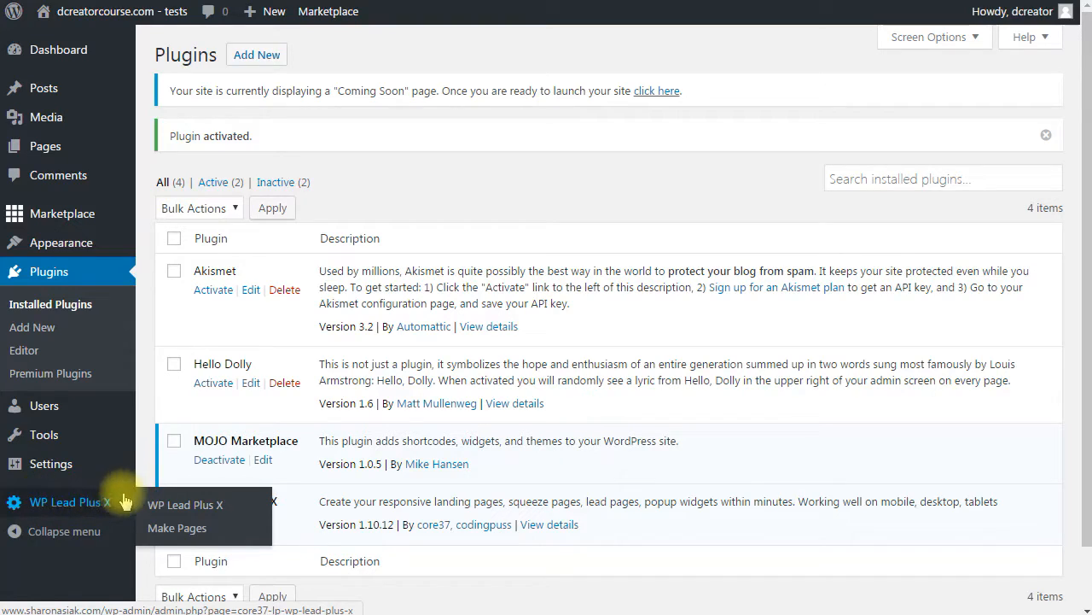
- Start a page via Make Pages, drag a Row onto the canvas and a Video element into it
click(181, 528)
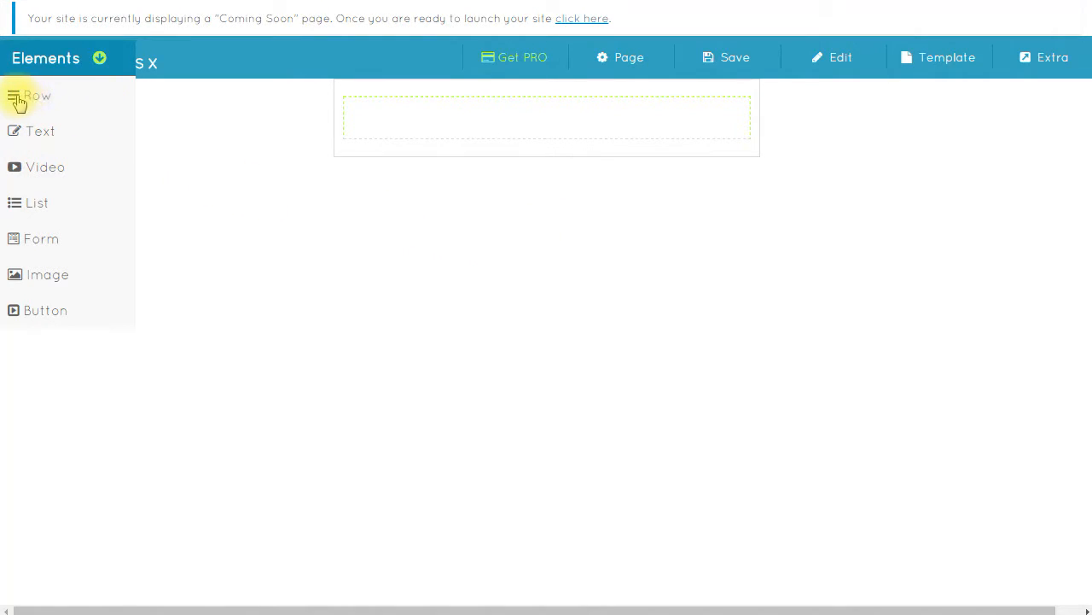
drag(32, 104, 539, 117)
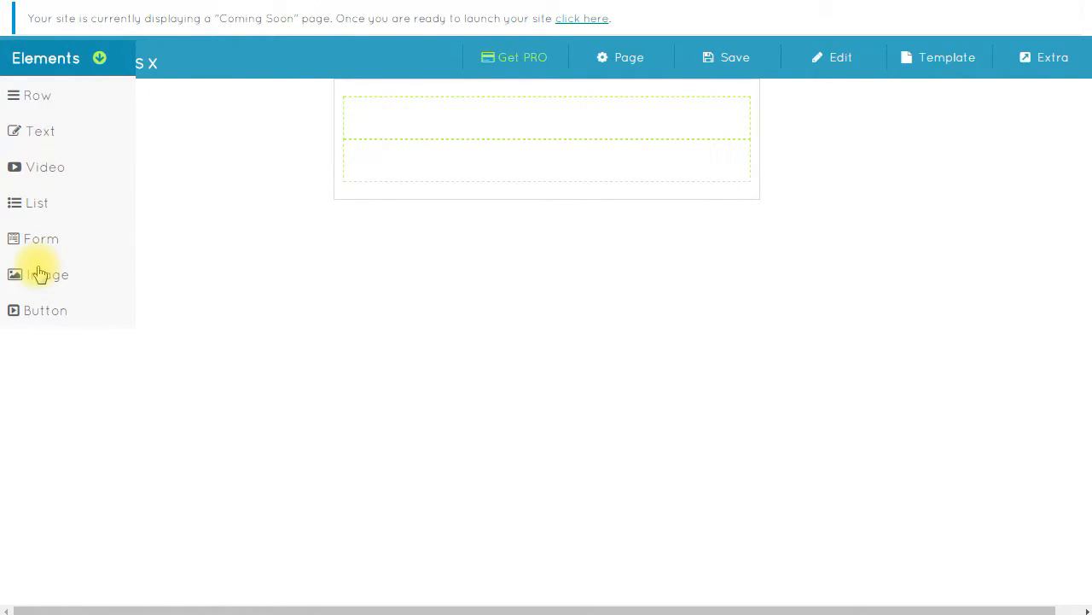
drag(48, 174, 550, 129)
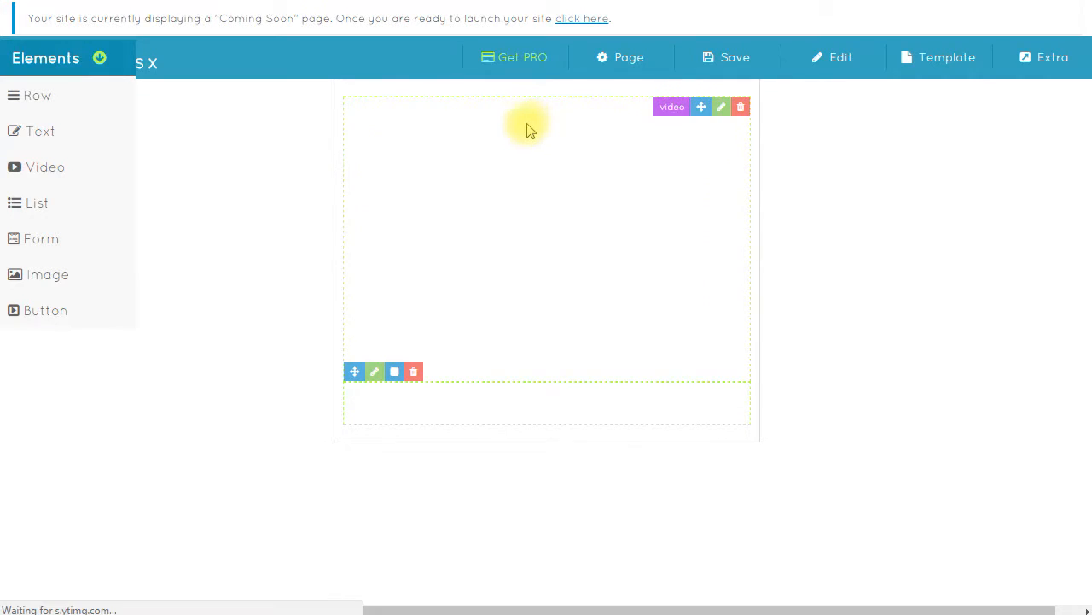
- In the video's settings, toggle the hide-title and autoplay options on and off
click(722, 114)
click(879, 128)
key(ctrl+a)
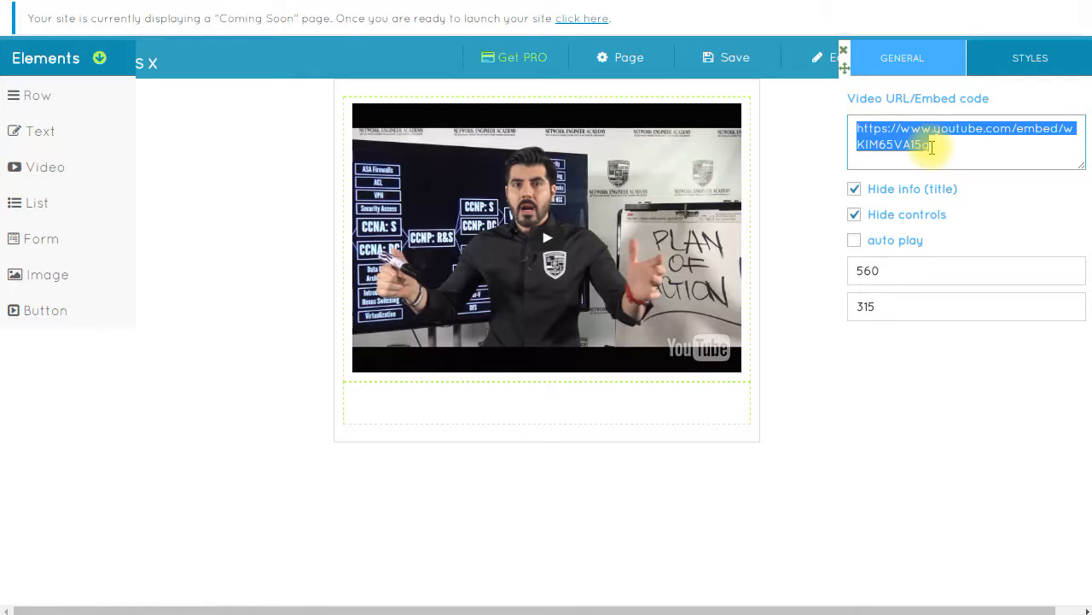
click(854, 184)
click(855, 188)
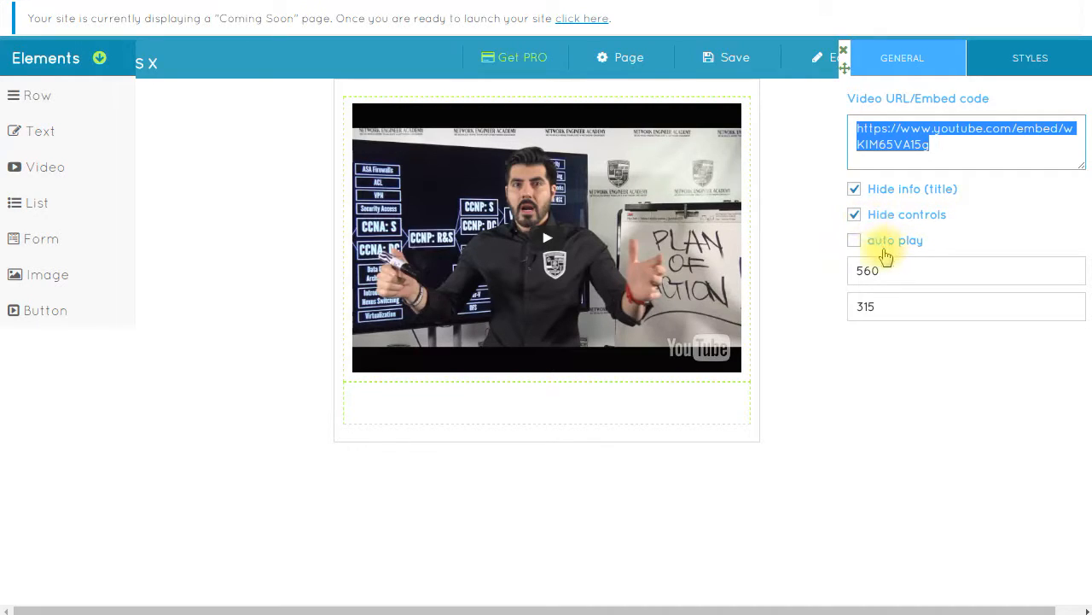
click(856, 241)
click(856, 242)
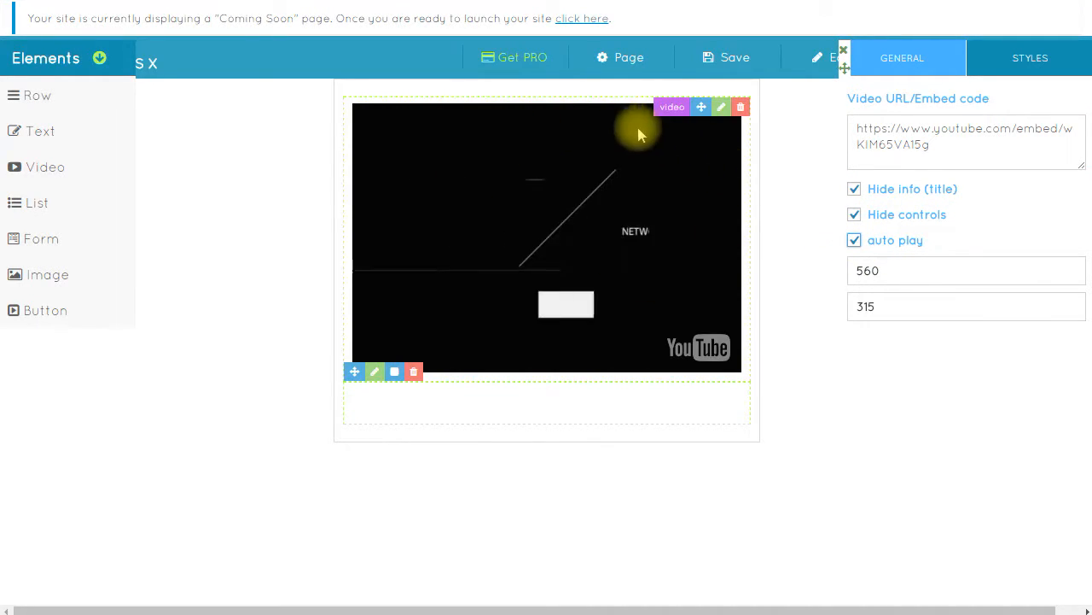
click(855, 239)
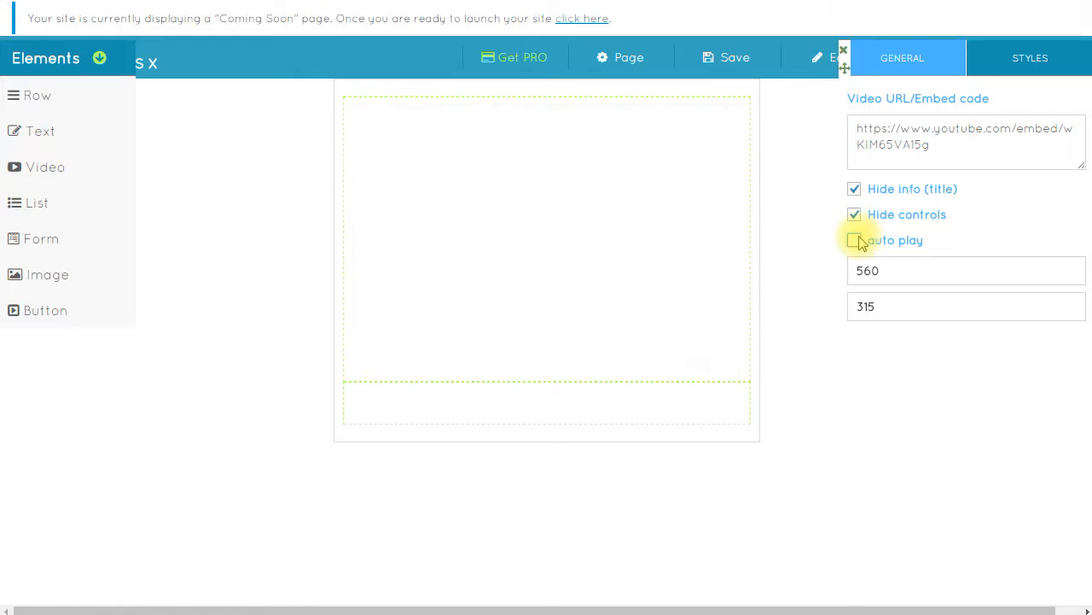
- Delete the video element, confirming with 'Yes, delete it!'
mouse_move(734, 128)
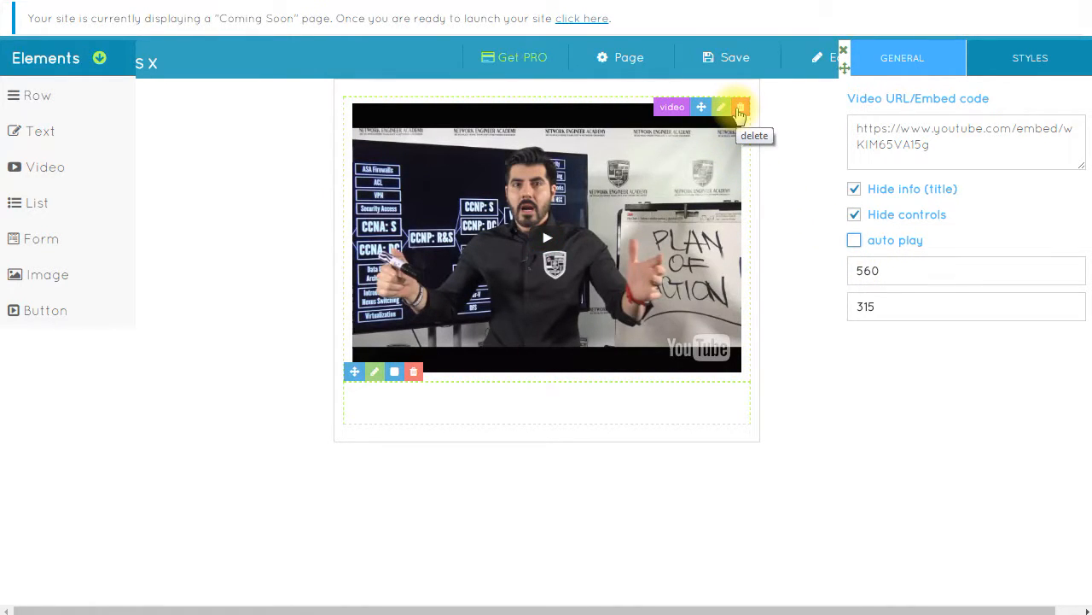
click(740, 108)
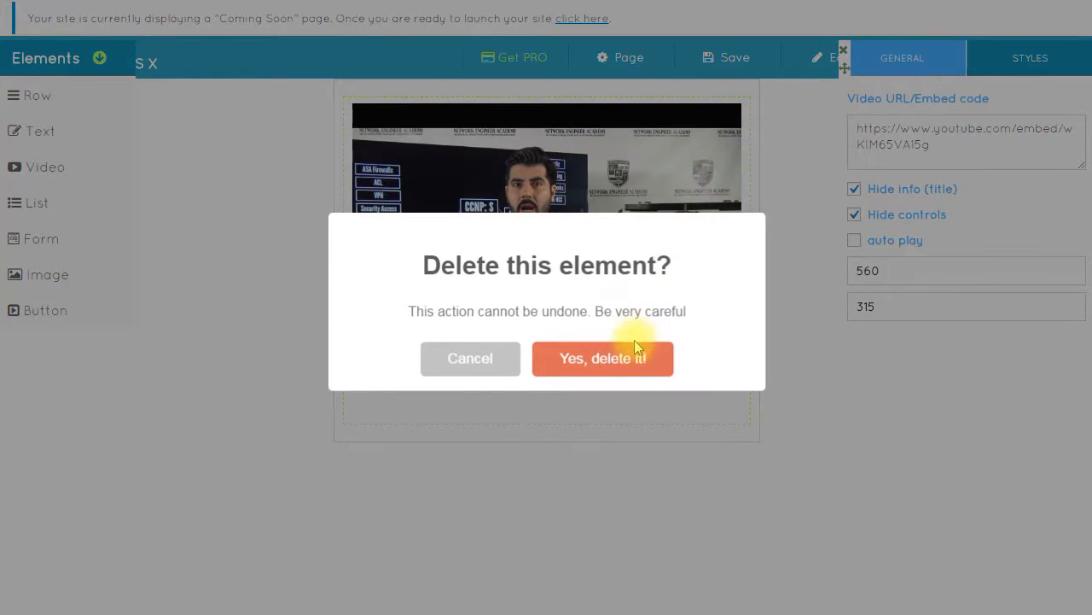
click(630, 357)
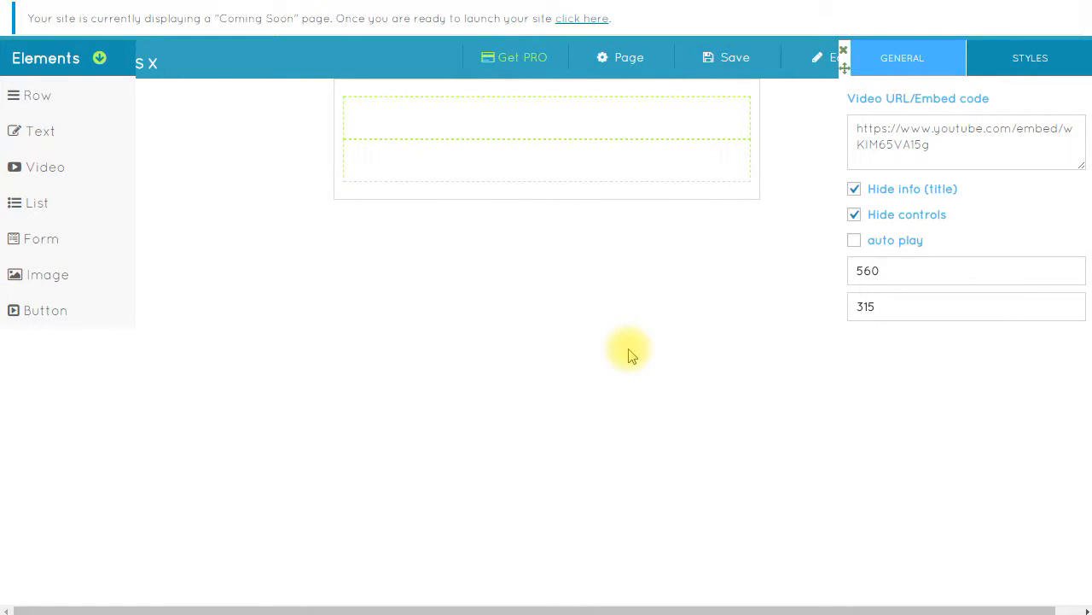
- Add an image element to the empty row and set it to Dcreator-3.png from the Media Library
drag(57, 278, 498, 129)
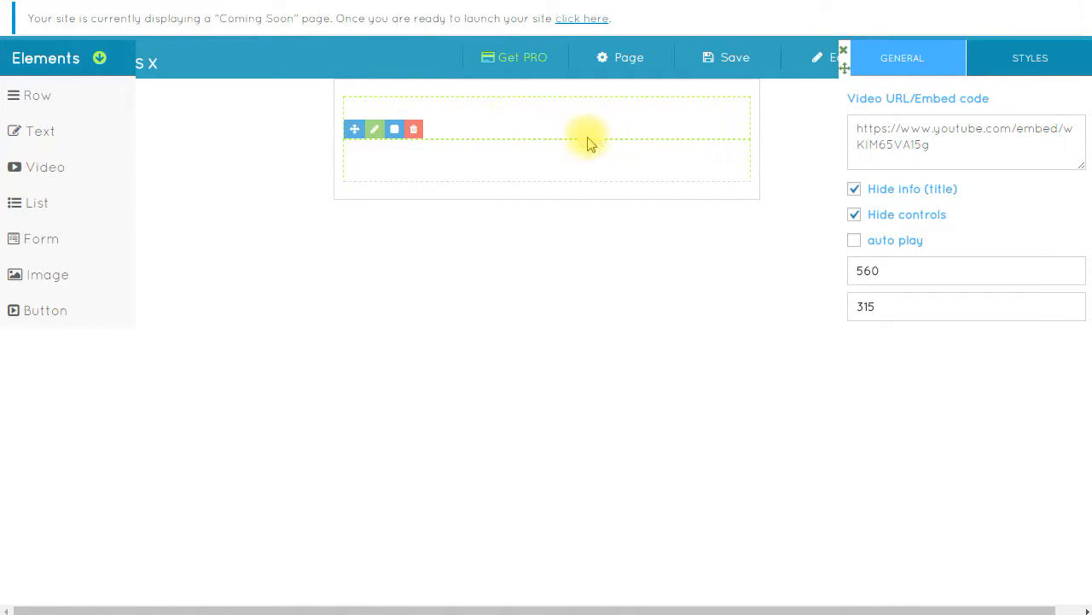
mouse_move(642, 109)
click(711, 108)
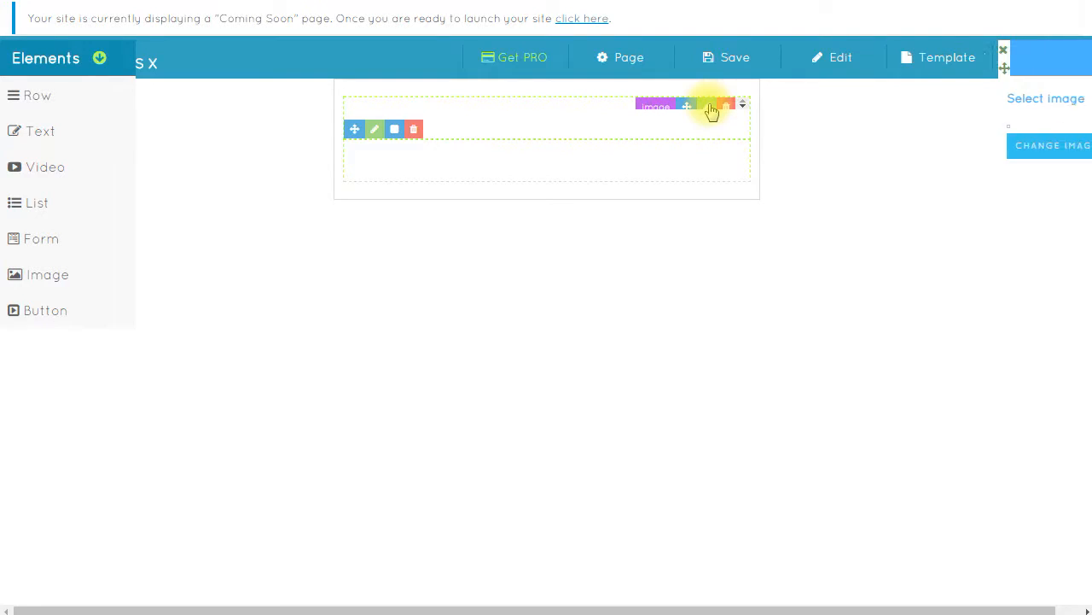
click(905, 147)
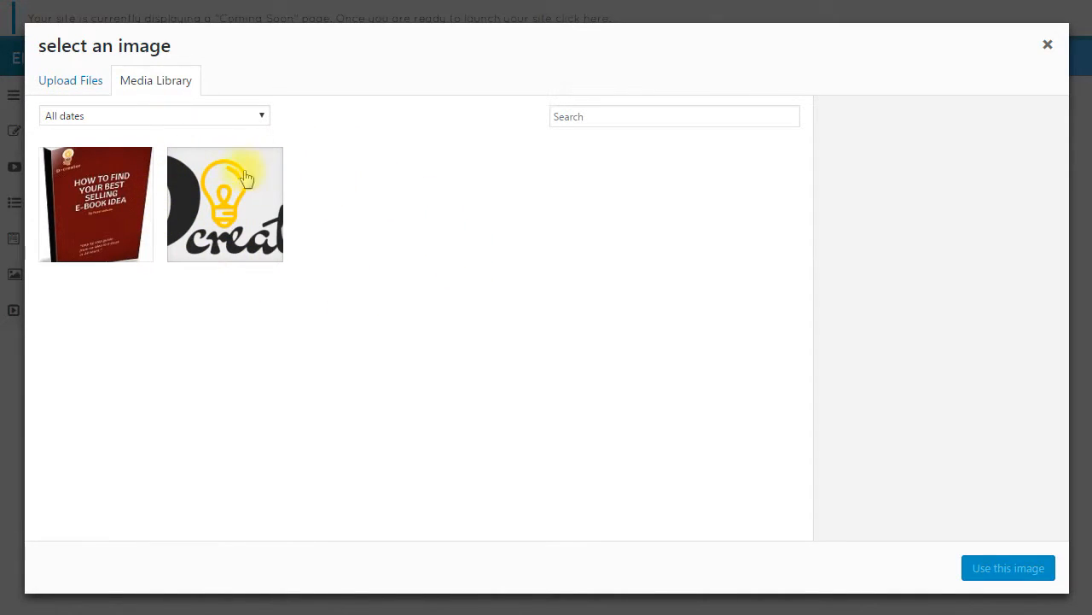
click(72, 80)
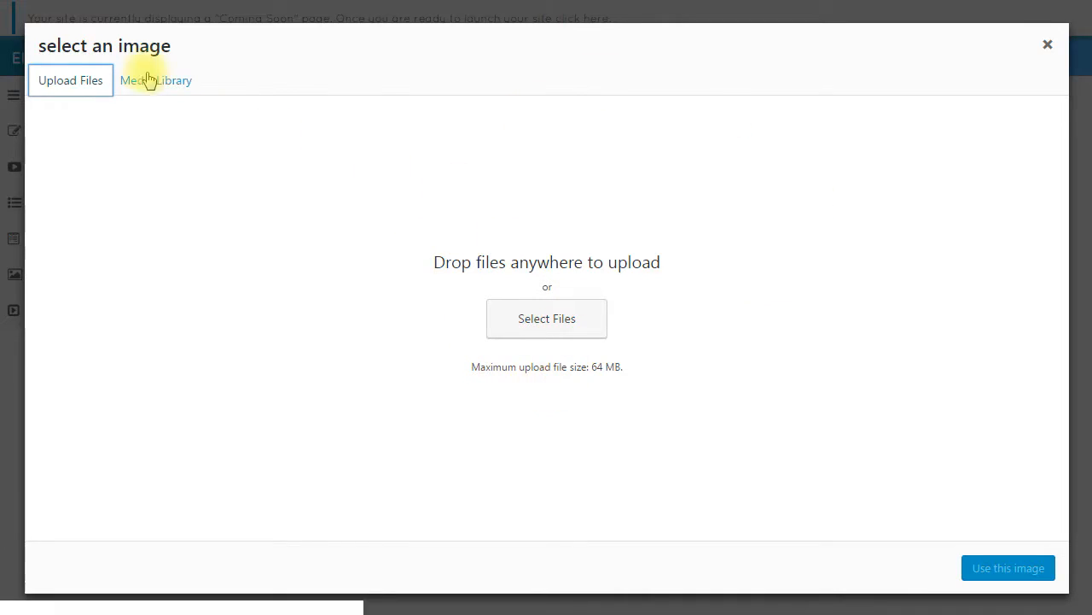
click(183, 83)
click(245, 205)
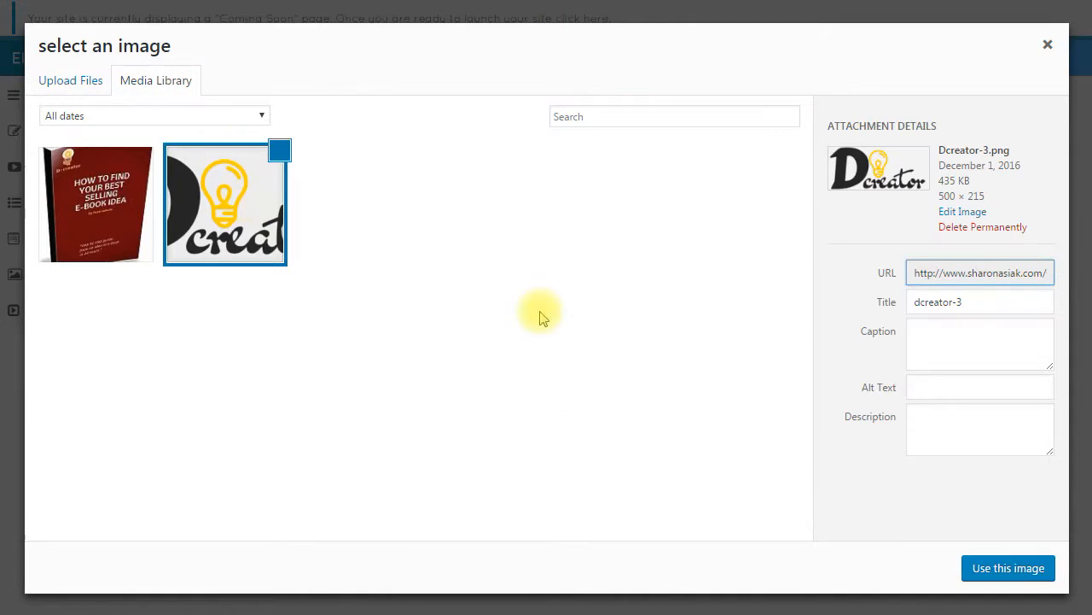
click(1014, 568)
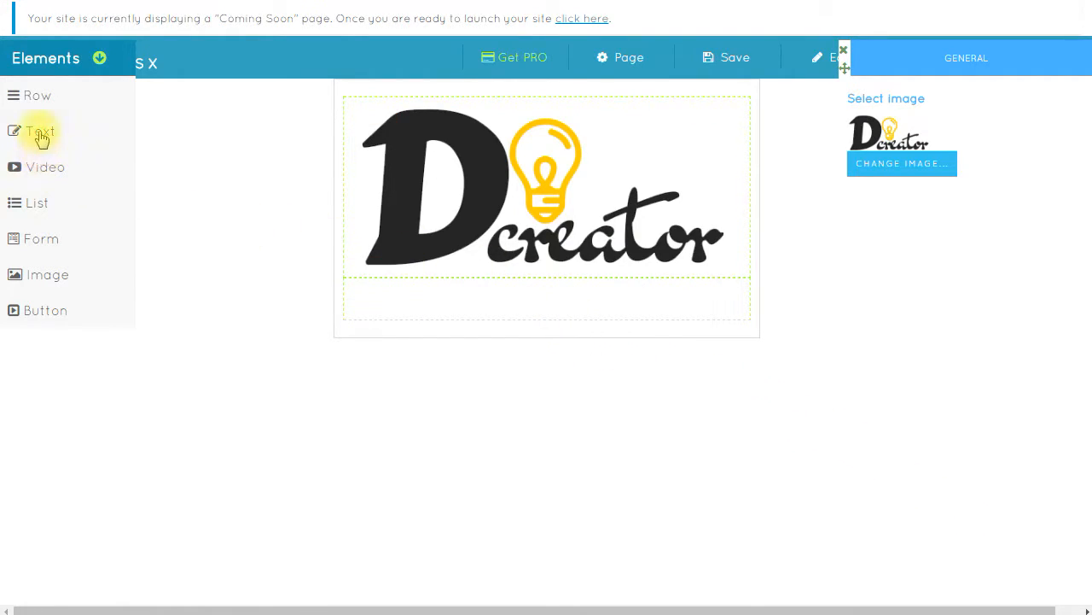
- Add a text paragraph below the logo reading 'Learn how to create squeeze pages for FREE'
drag(40, 137, 534, 309)
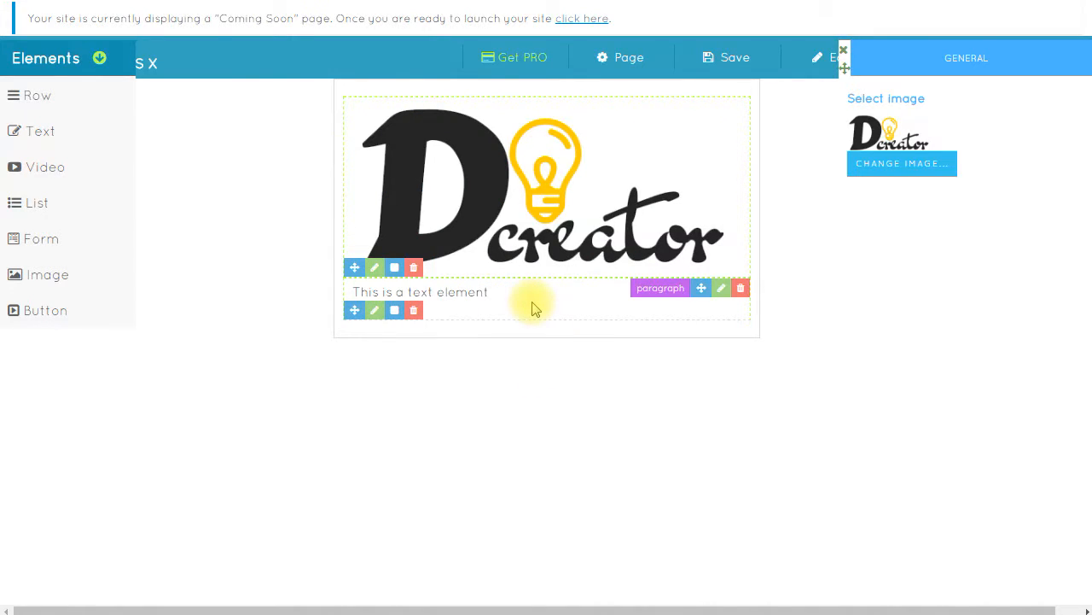
click(722, 290)
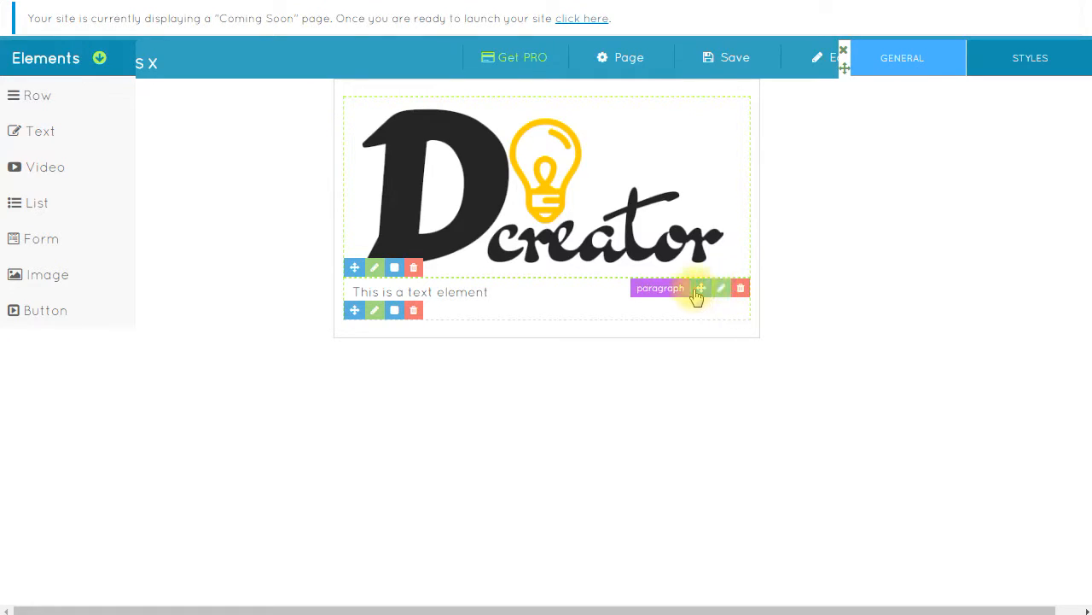
triple_click(912, 202)
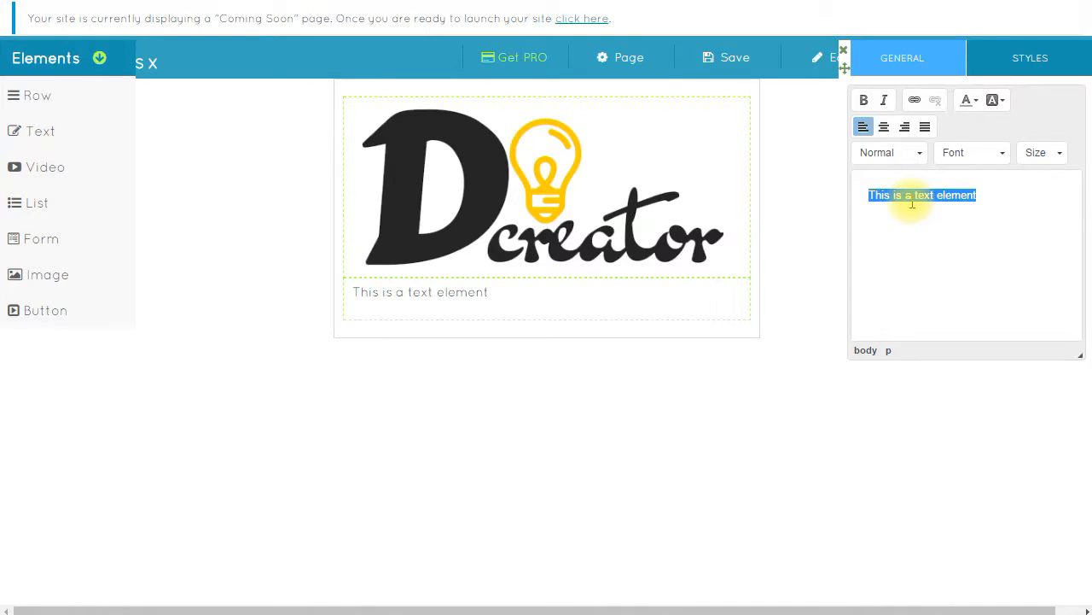
text(Le)
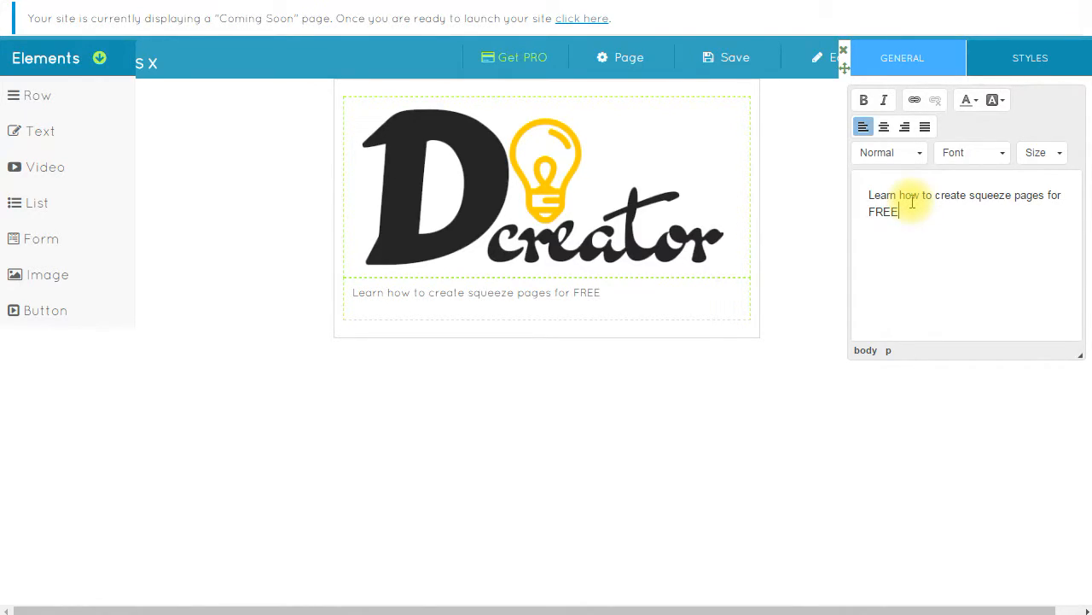
- Centre the headline and make it Comic Sans MS, size 36, bold and blue
key(ctrl+a)
click(885, 127)
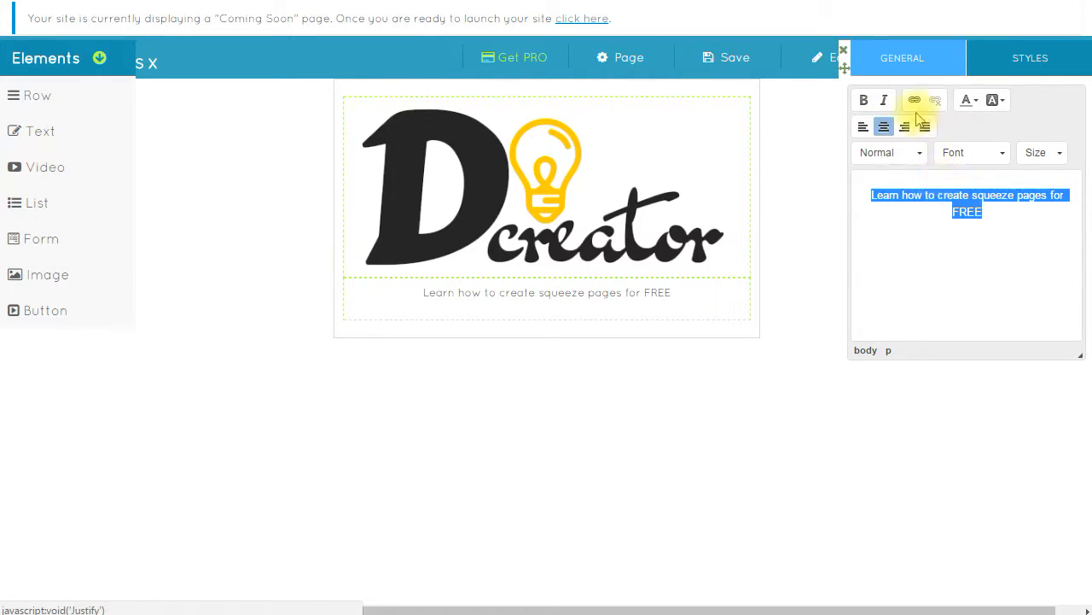
click(973, 153)
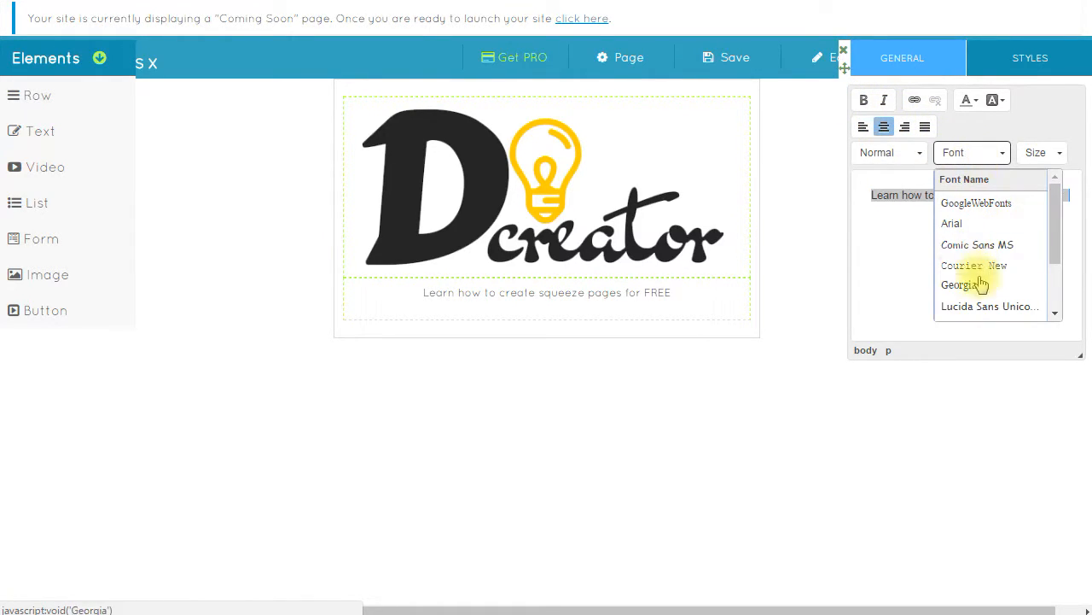
click(990, 246)
click(1038, 153)
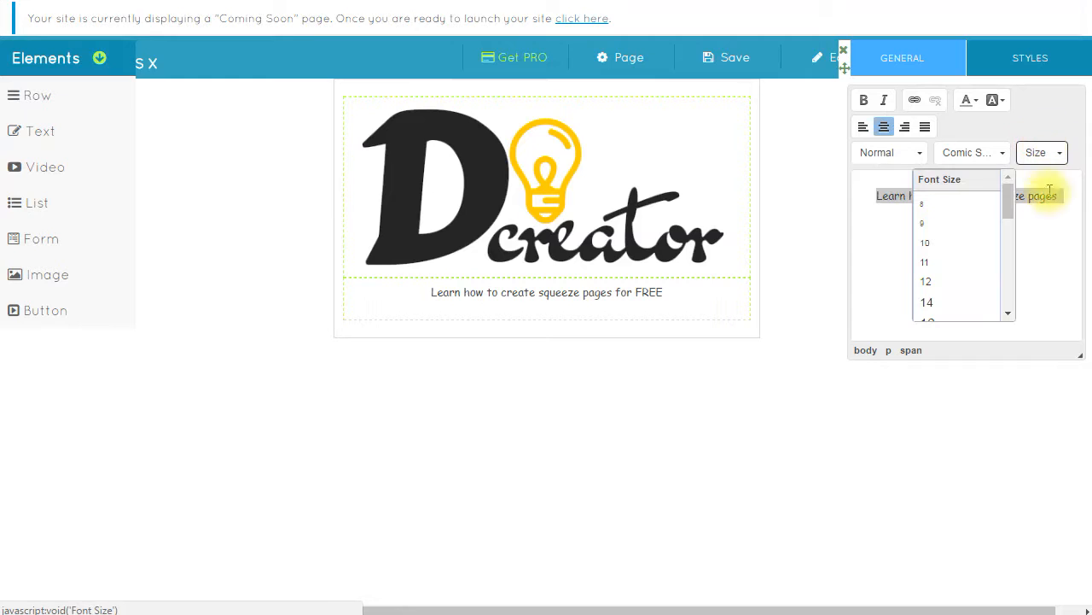
scroll(973, 295, down, 5)
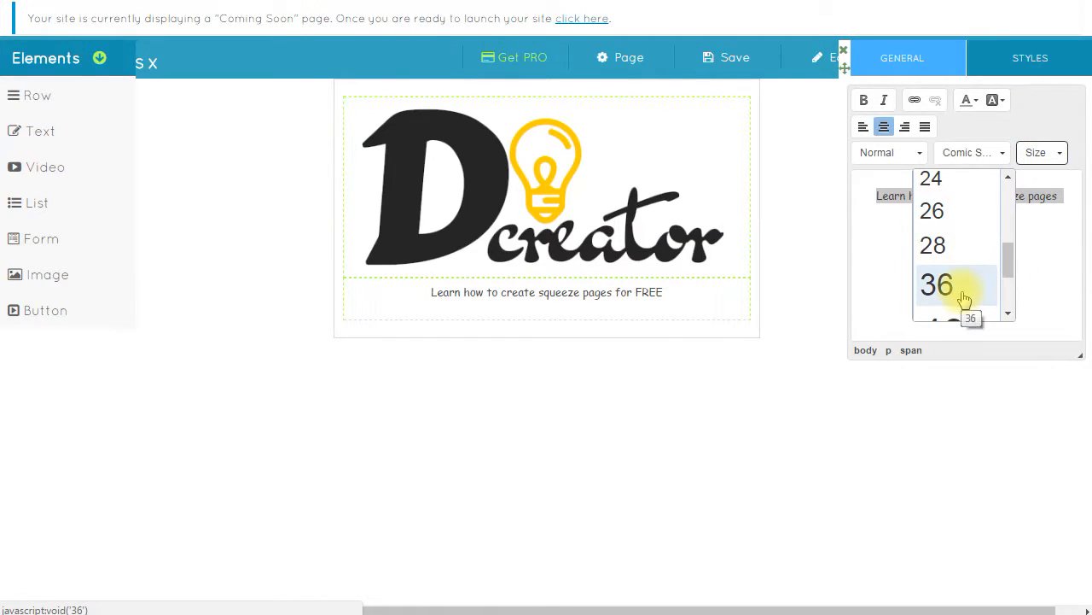
click(968, 292)
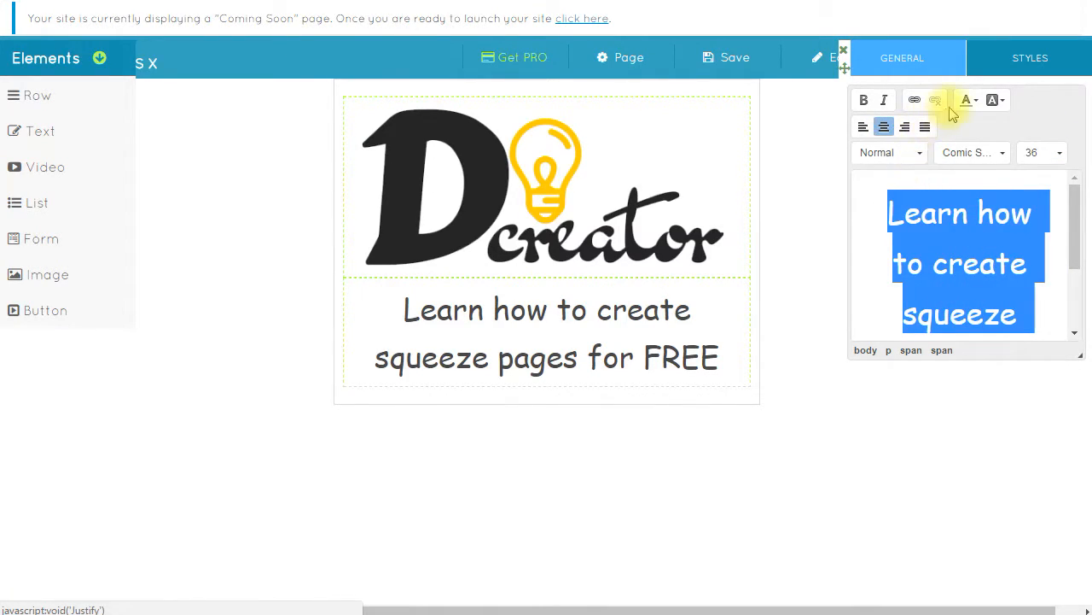
click(864, 100)
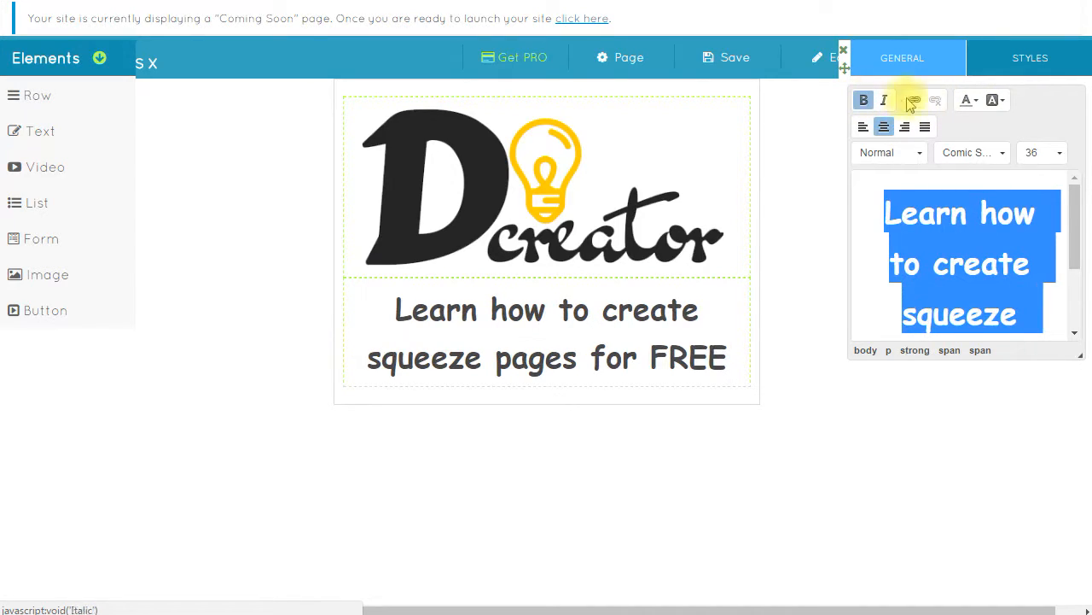
click(969, 100)
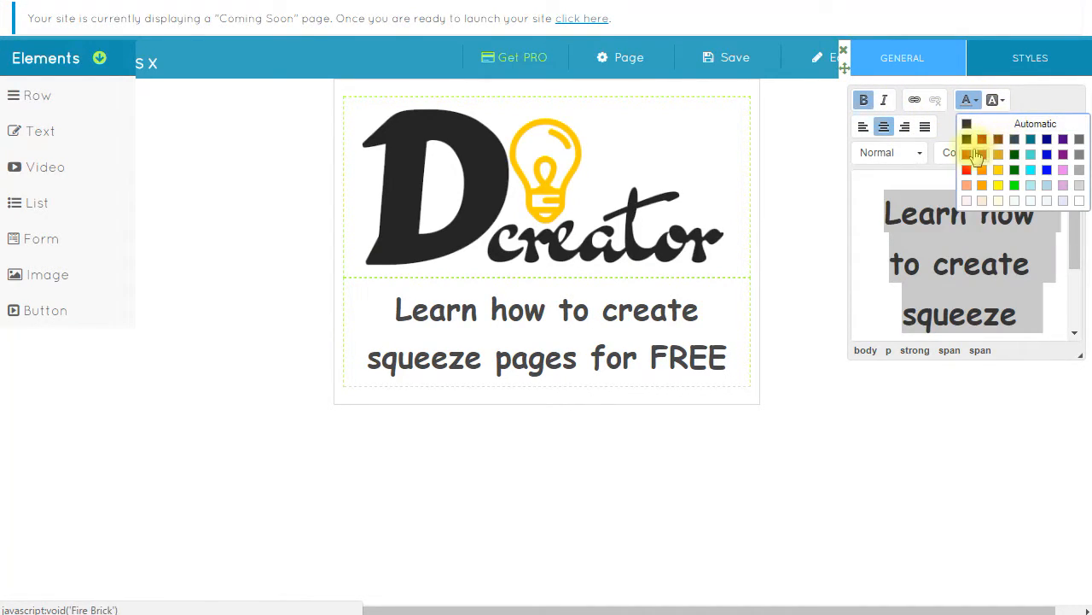
click(1047, 154)
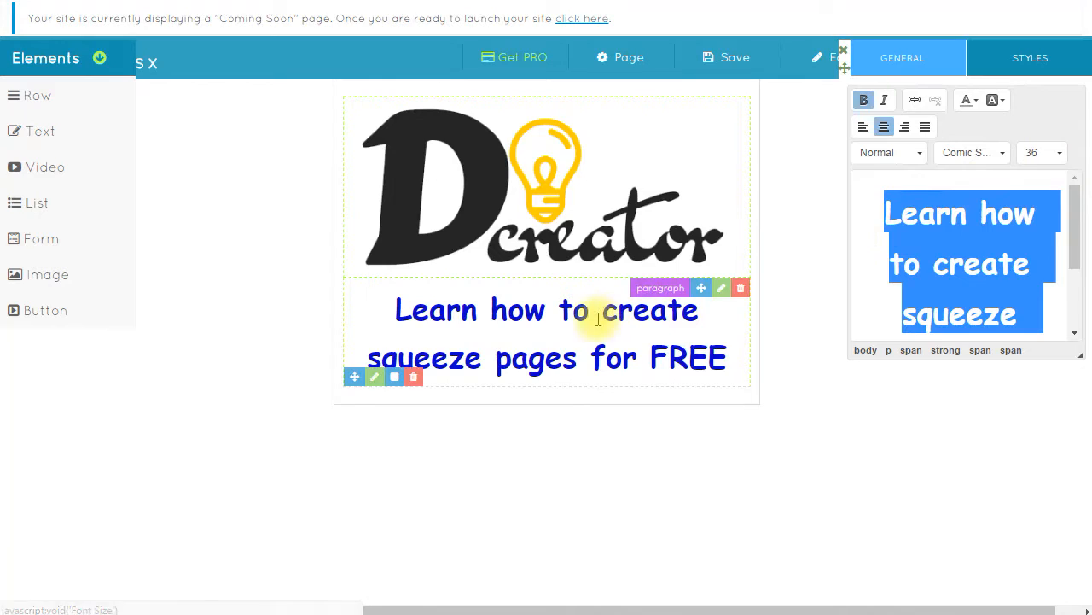
click(808, 336)
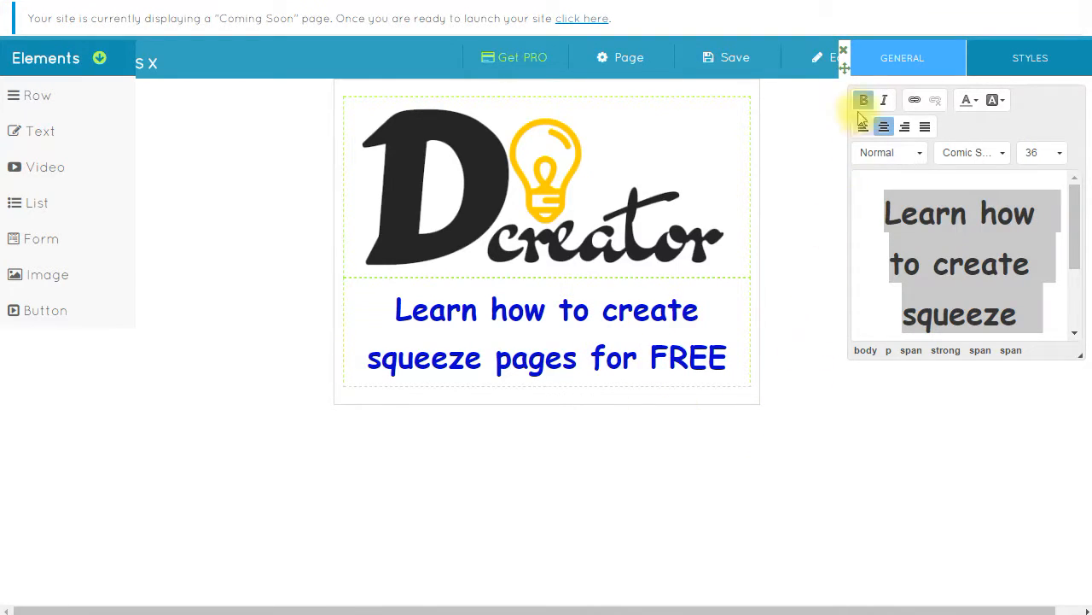
click(845, 54)
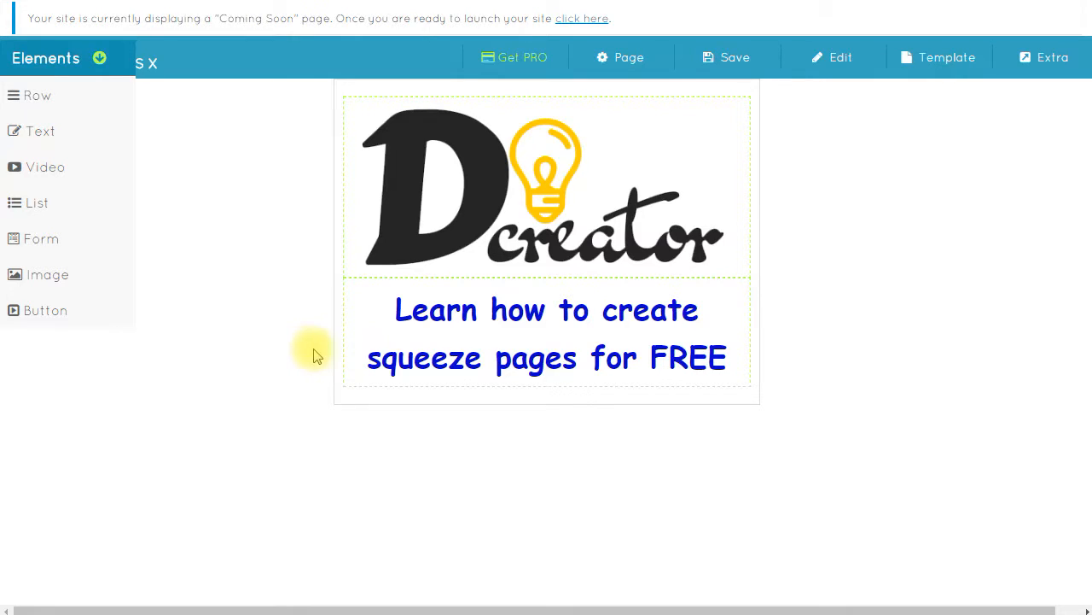
- Drop a new row below the headline and place a Form element with a text field in it
drag(54, 101, 388, 348)
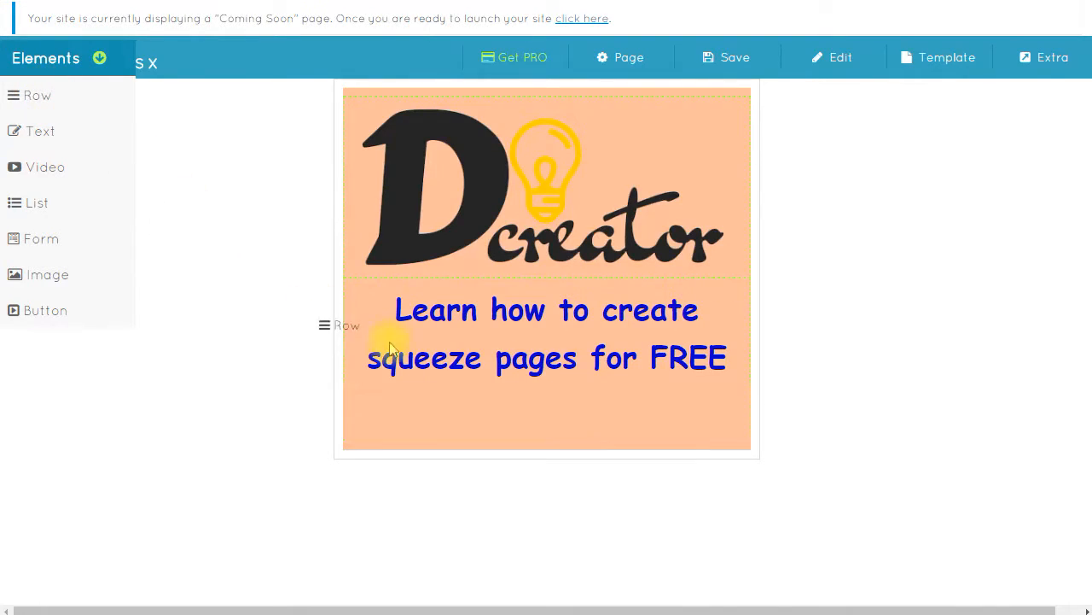
drag(542, 412, 546, 418)
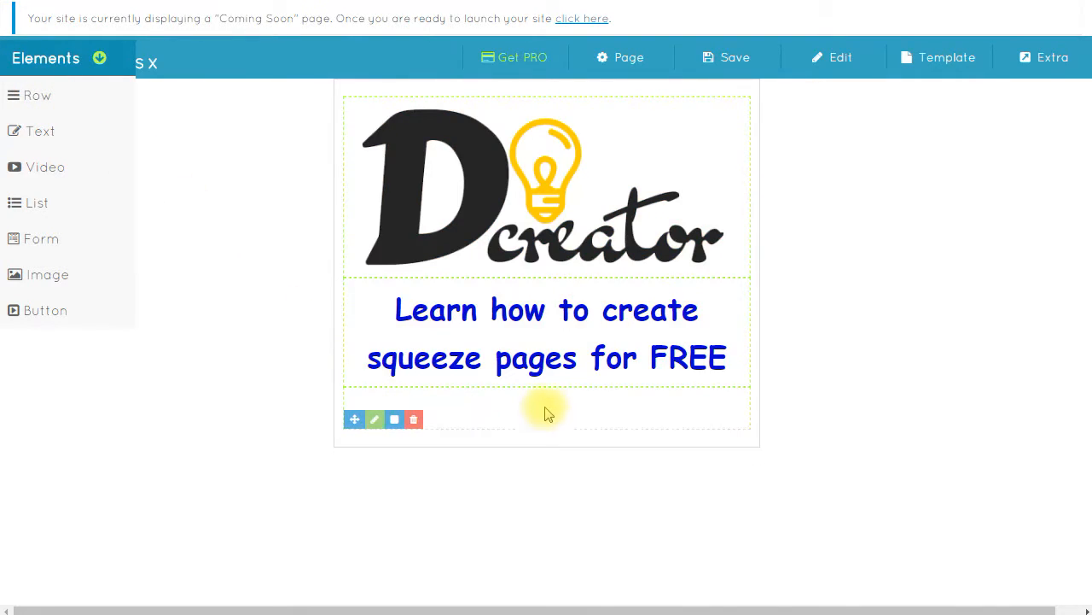
drag(40, 239, 554, 414)
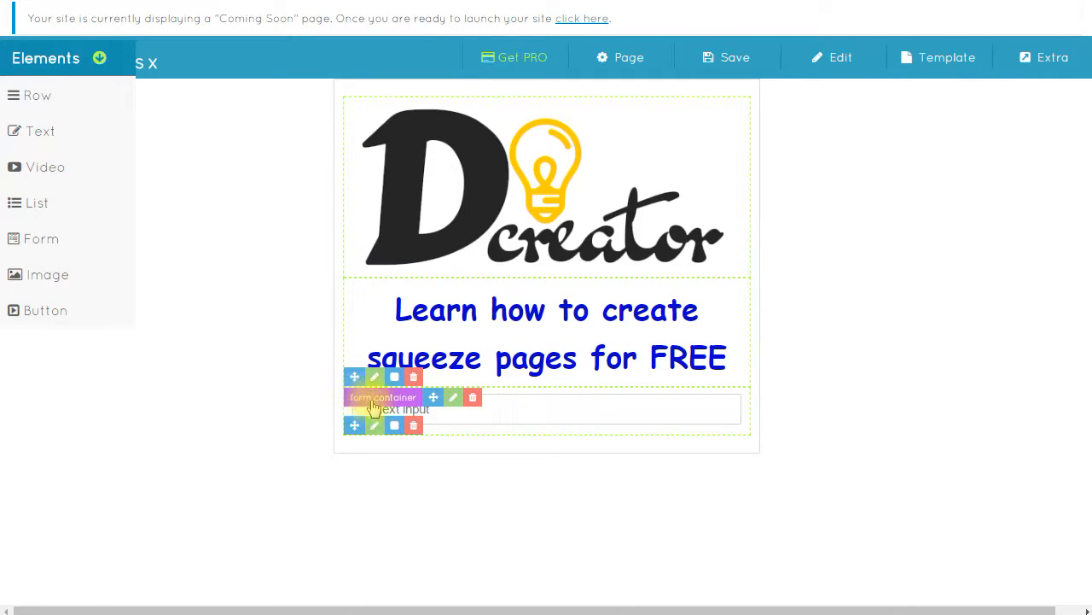
- Open the form container's settings and click into its form code box
click(452, 398)
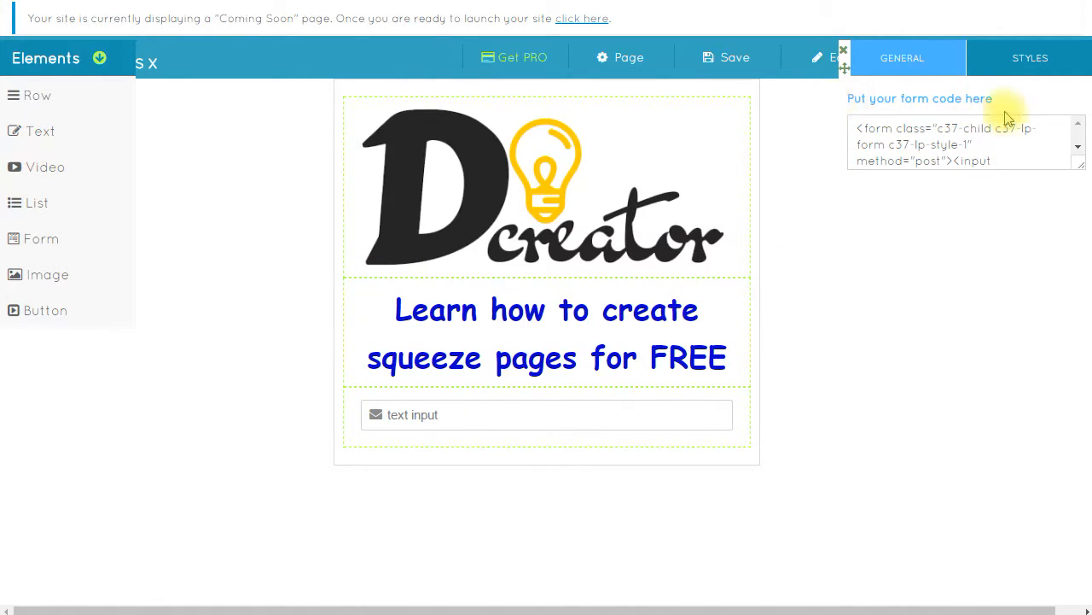
click(891, 126)
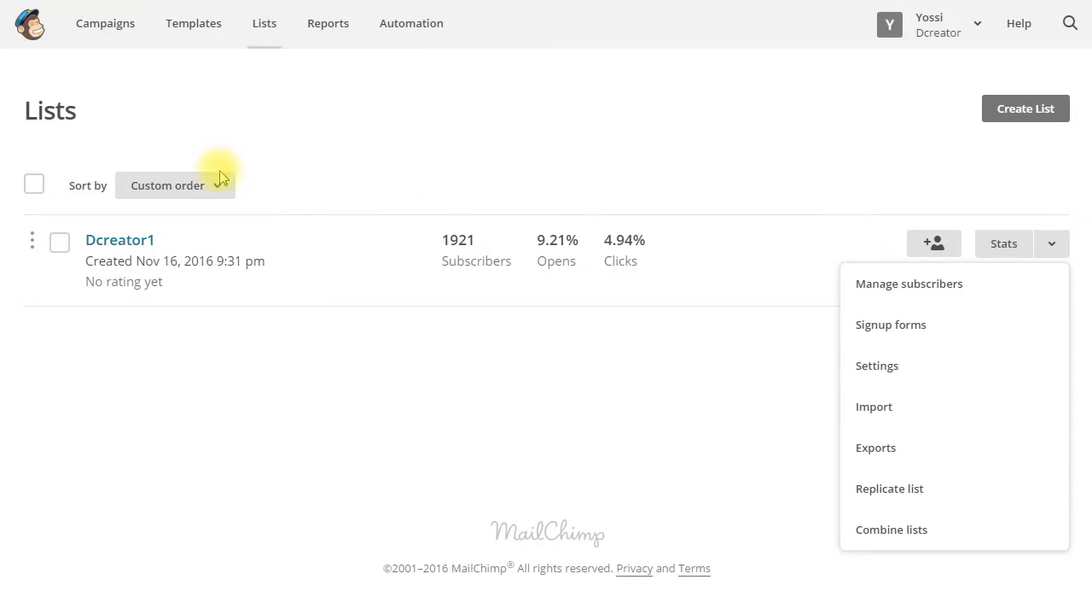
- Open Dcreator1's embedded signup form and drop the title, required indicators and optional fields
click(618, 171)
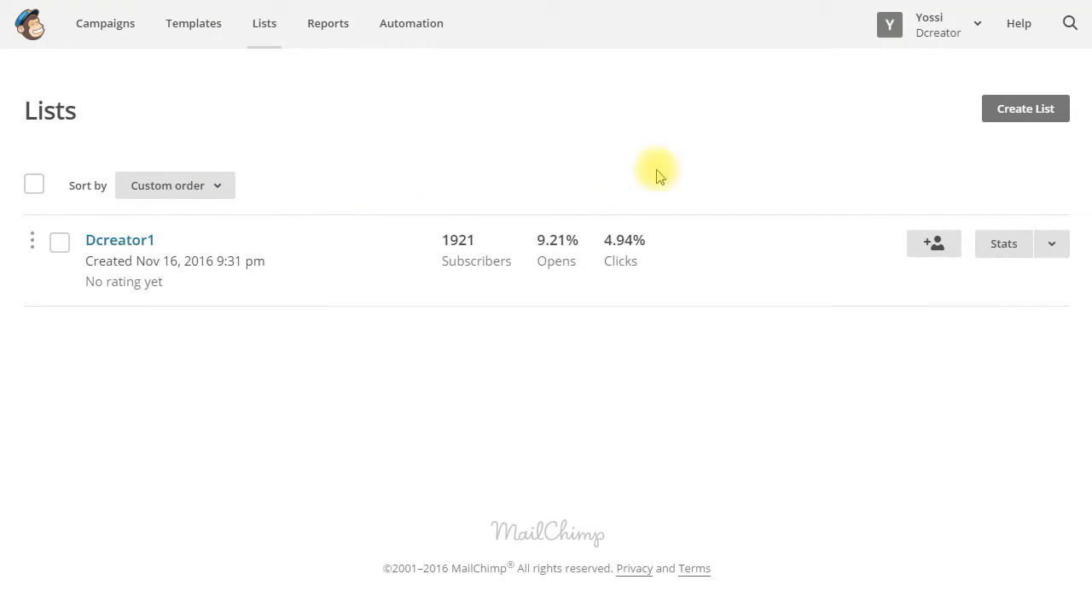
click(1057, 255)
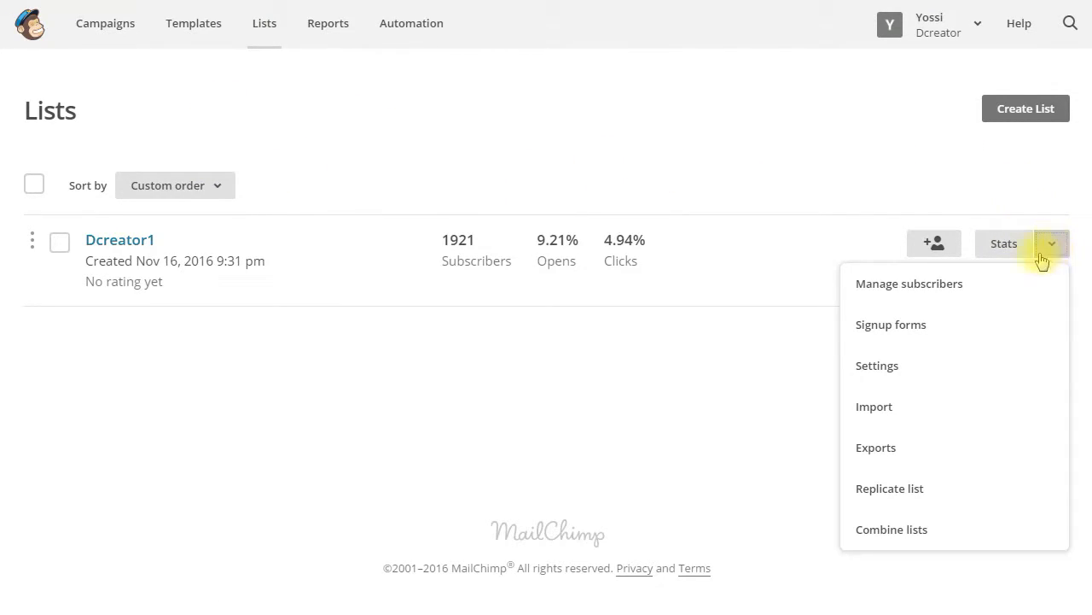
click(963, 317)
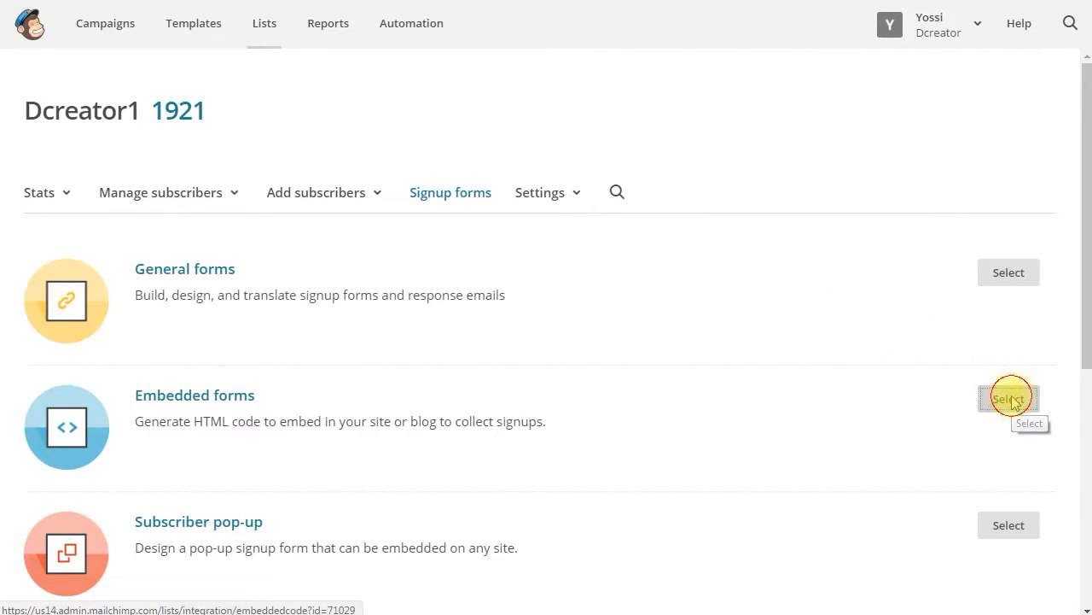
click(1010, 398)
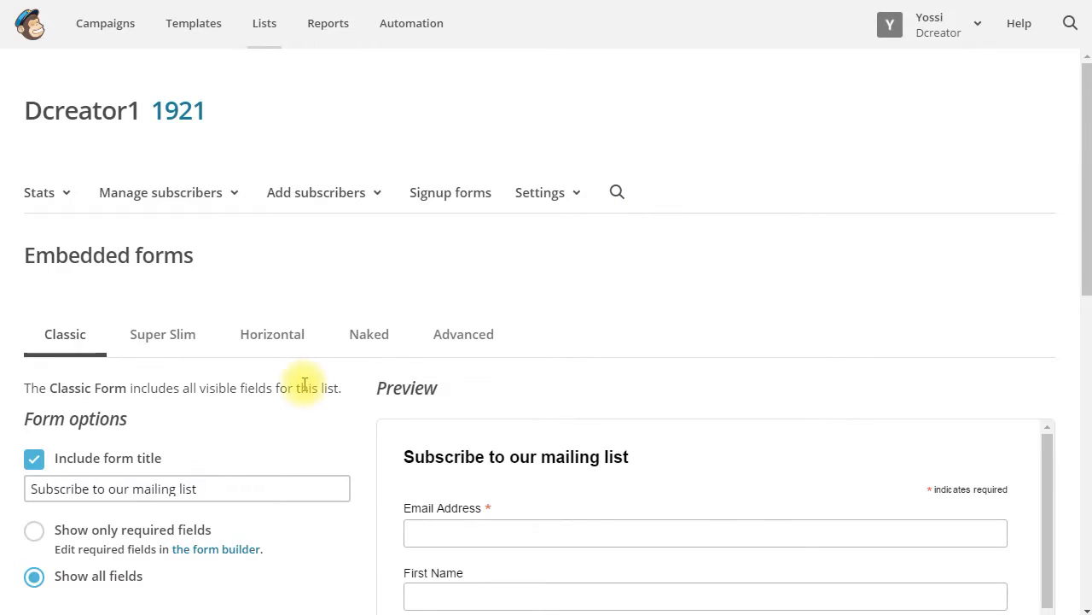
click(35, 532)
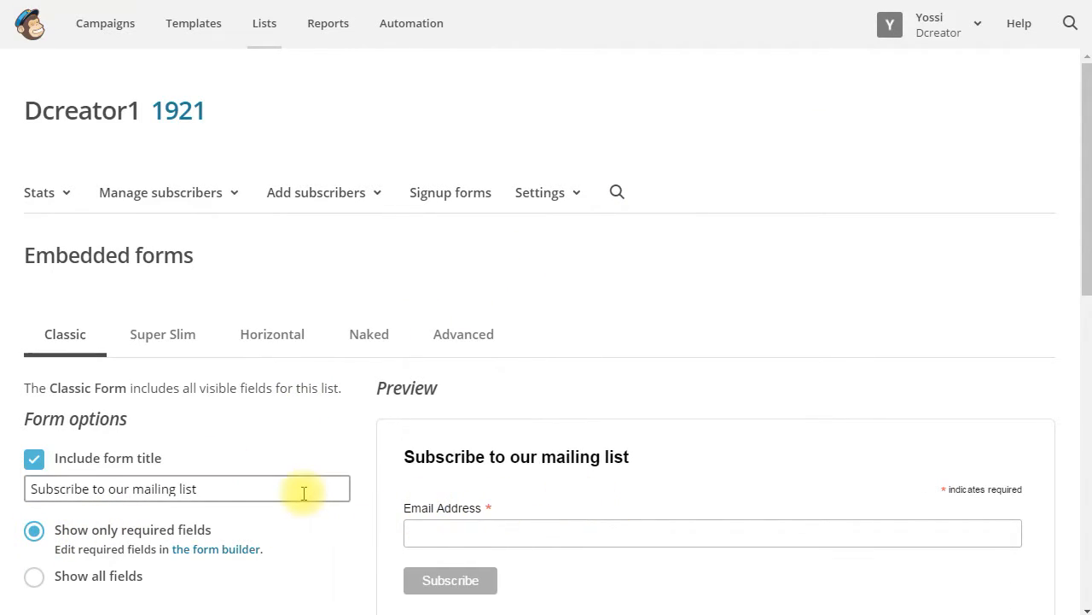
scroll(329, 521, down, 2)
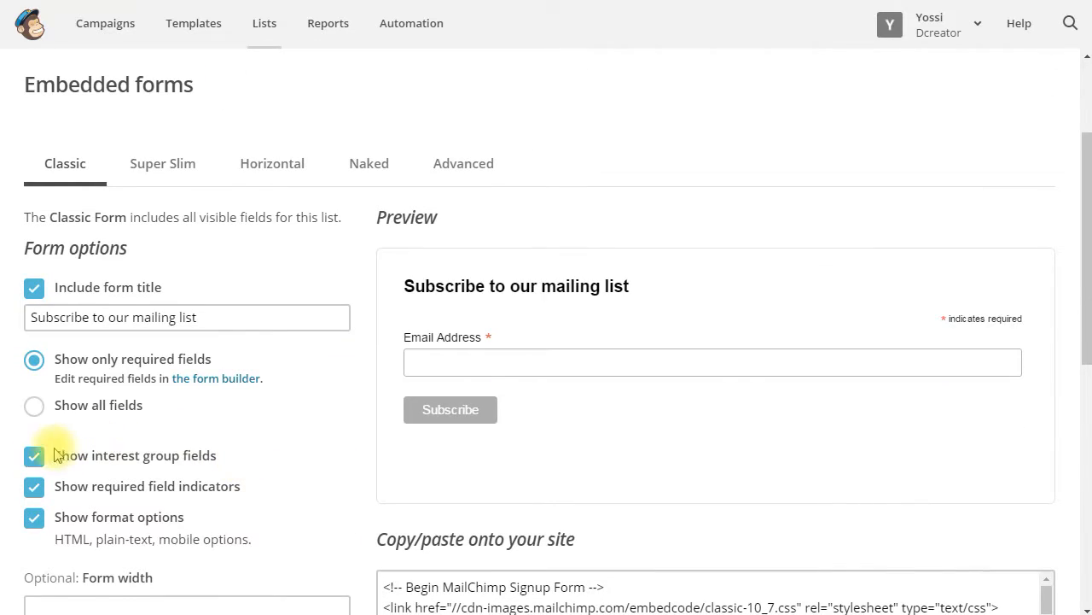
click(35, 487)
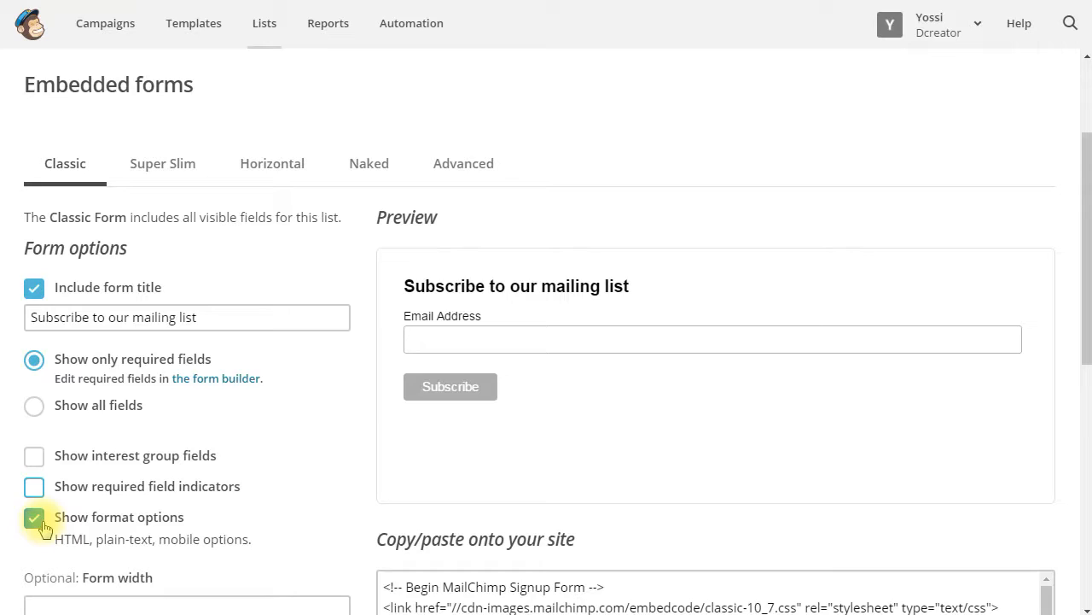
click(37, 298)
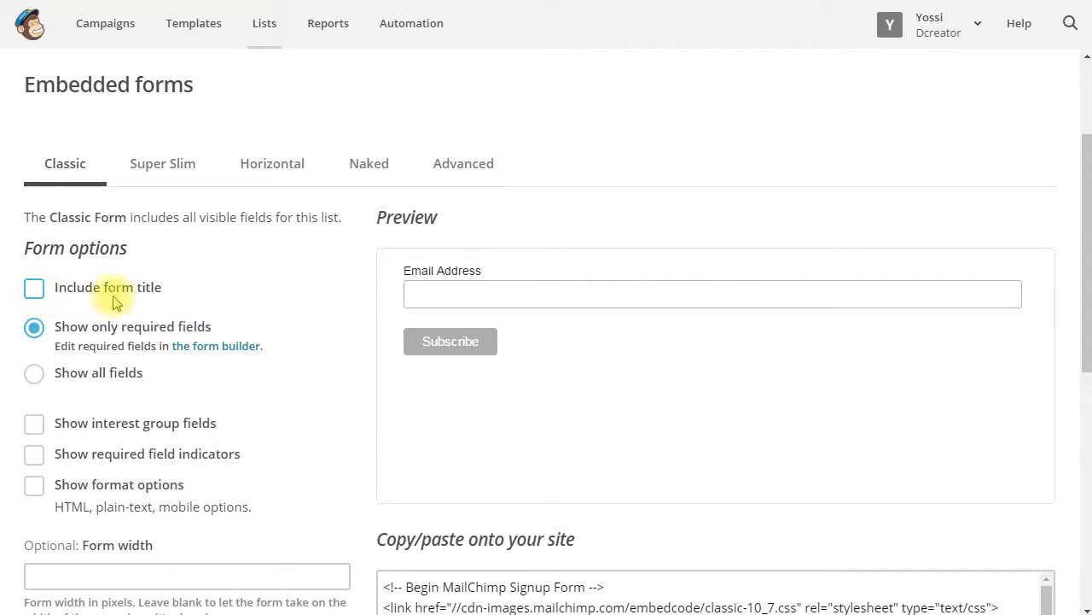
scroll(563, 437, down, 4)
- Copy all of the Classic embed form code
click(522, 306)
key(ctrl+a)
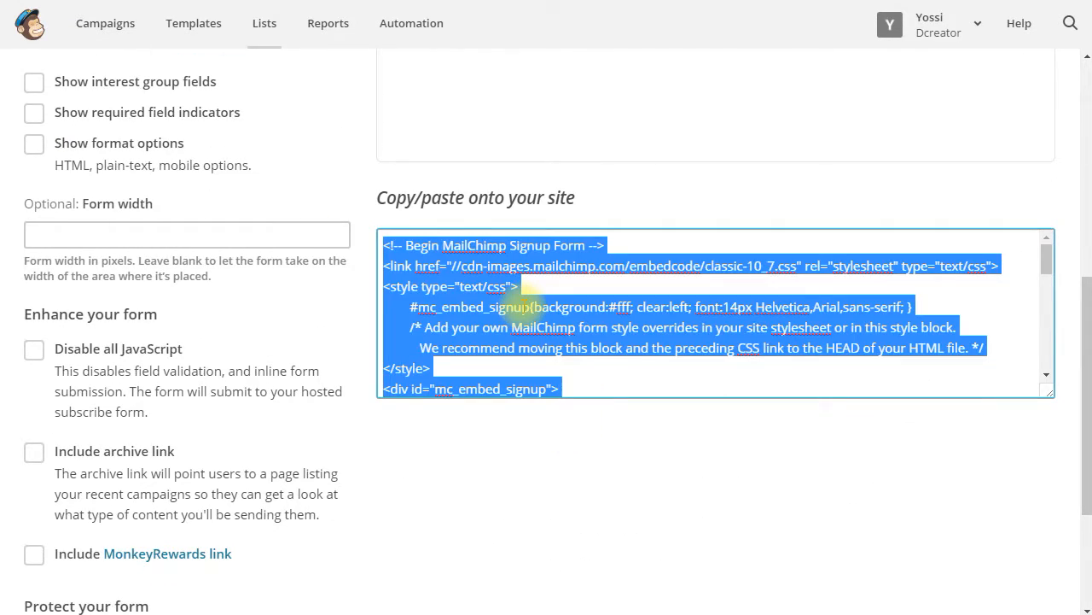
right_click(522, 306)
click(565, 339)
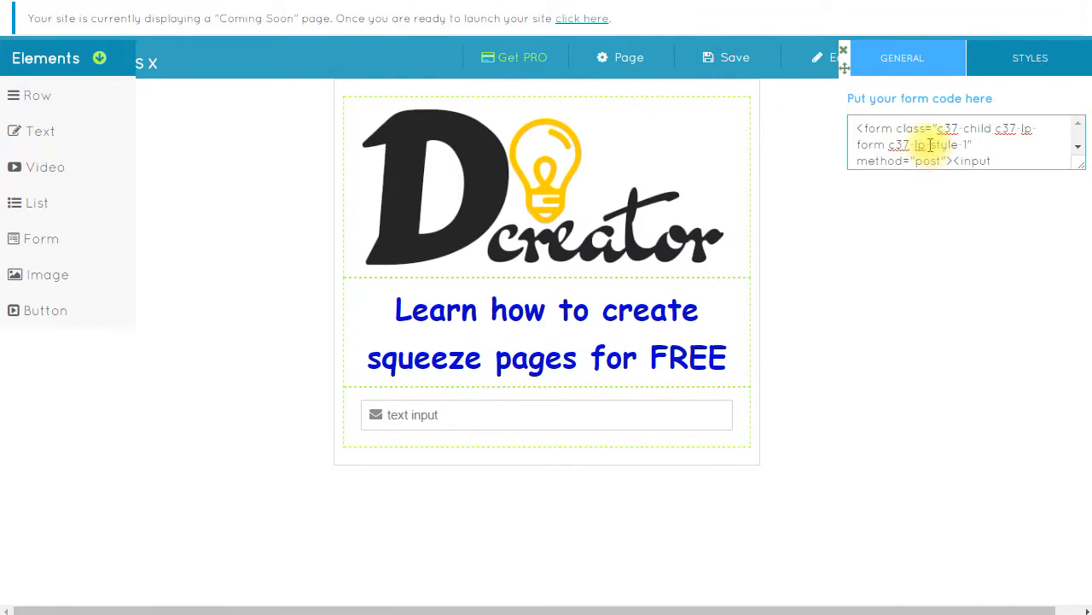
- Replace the form's existing code with the pasted MailChimp signup code
key(ctrl+a)
right_click(887, 134)
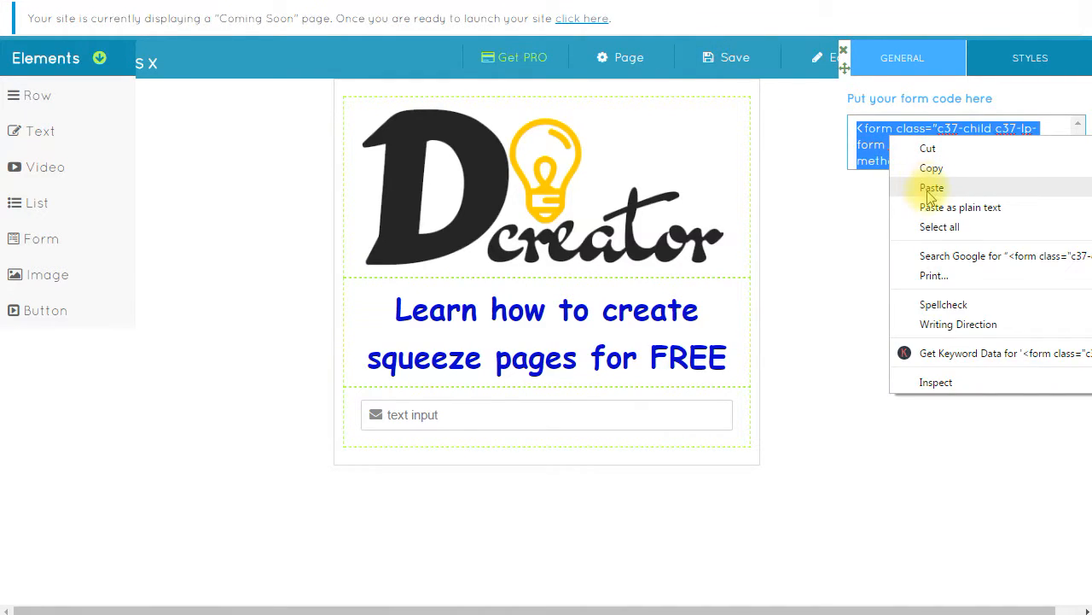
click(928, 186)
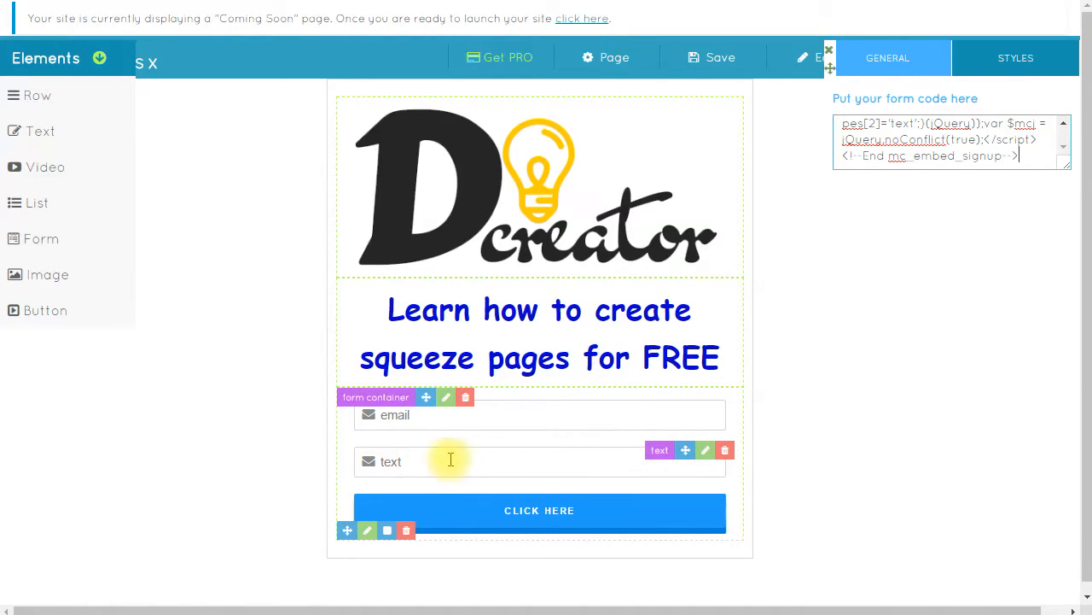
- Delete the extra text input field, confirming with 'Yes, delete it!'
click(376, 462)
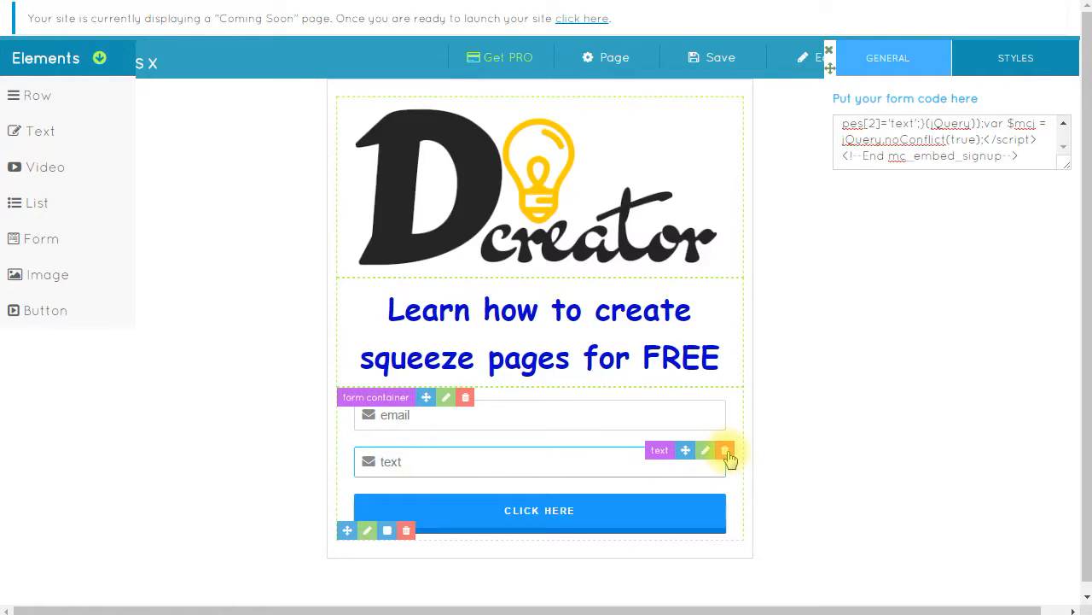
click(727, 452)
click(629, 358)
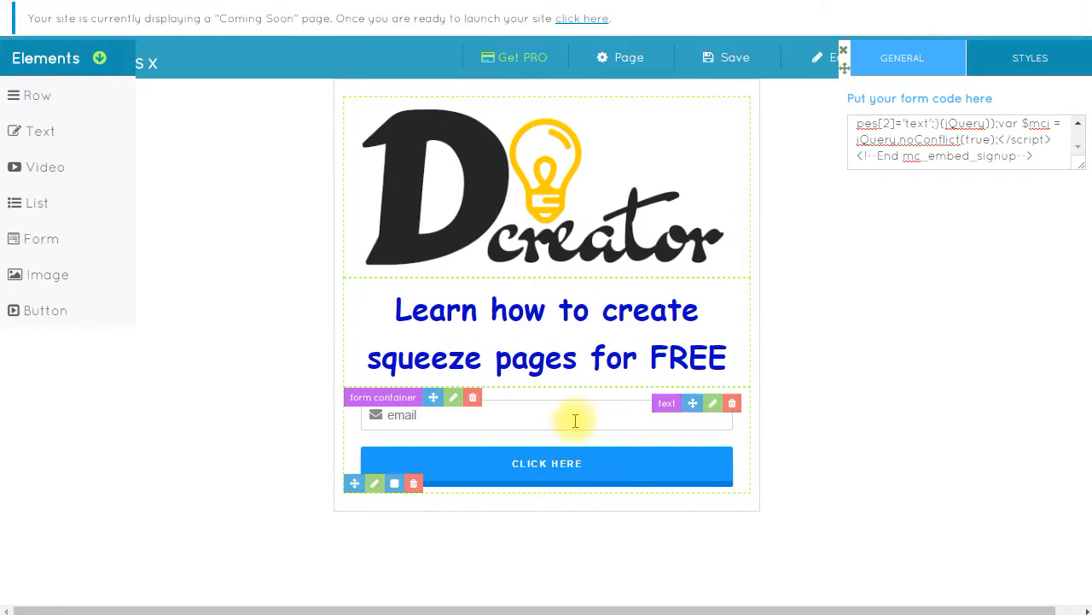
- Set the email field's placeholder to 'Your Email Goes Here...' and leave its label empty
click(713, 403)
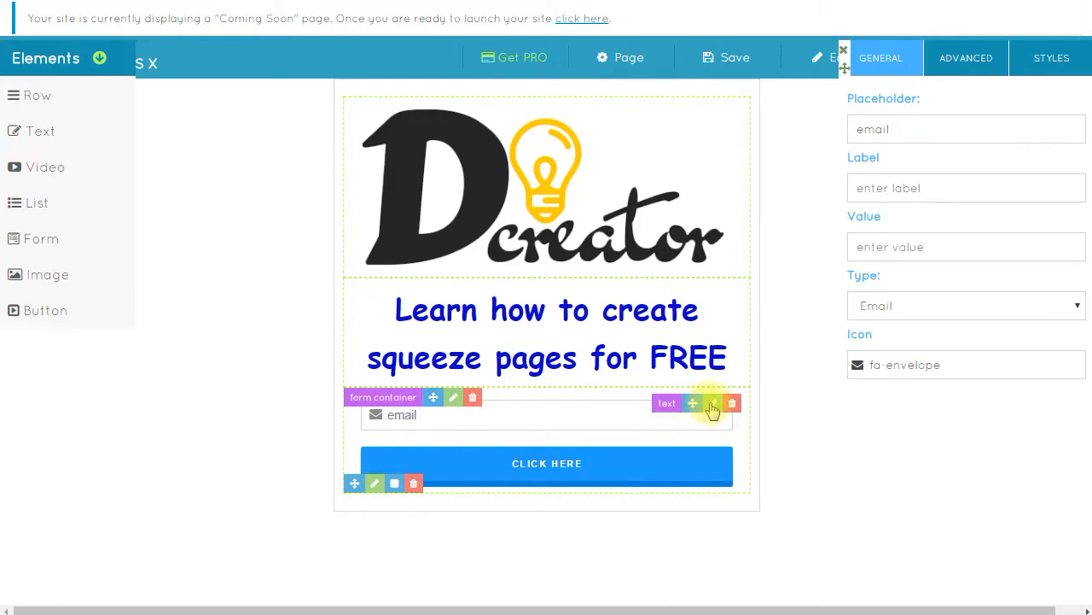
double_click(888, 129)
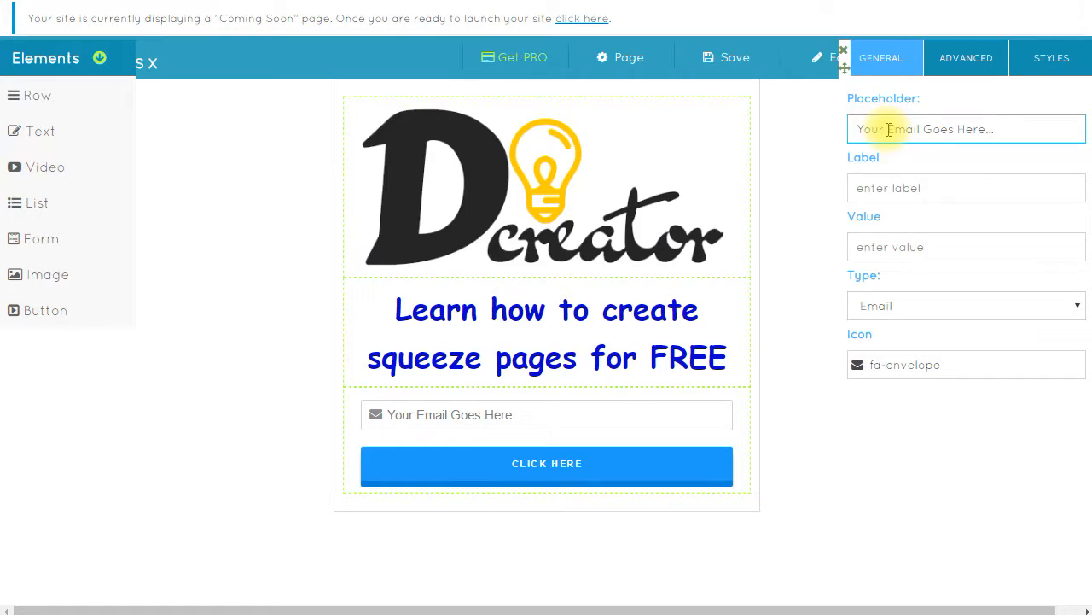
click(906, 188)
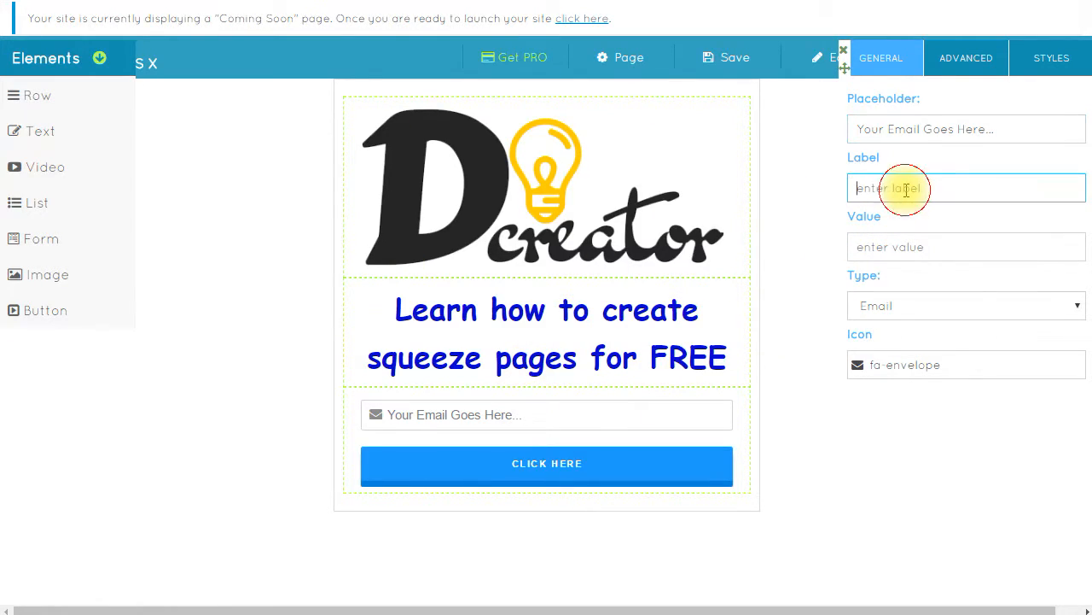
text(Label)
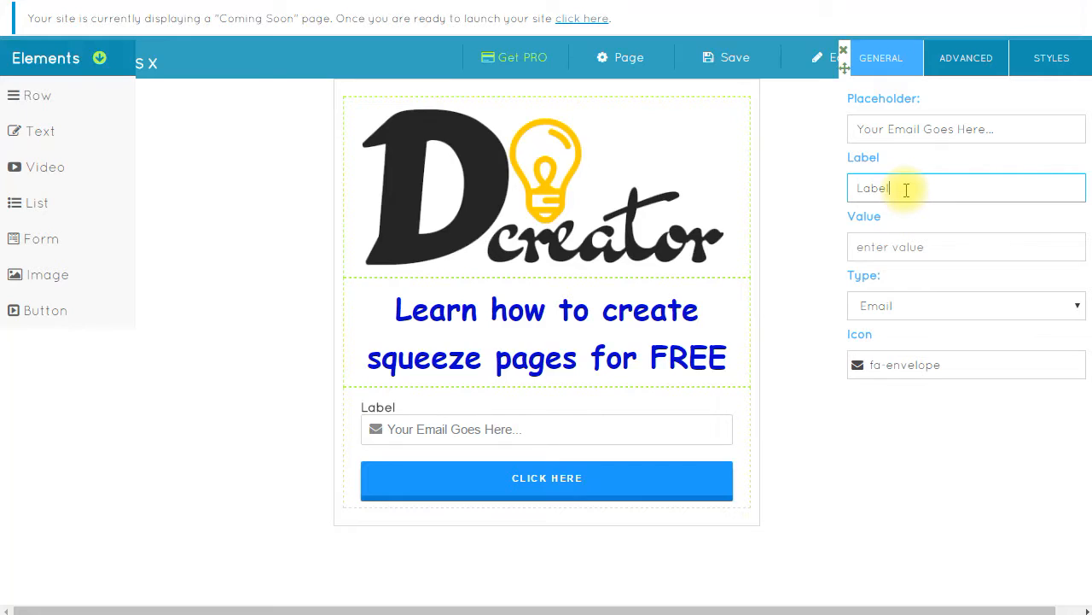
key(BackSpace)
key(BackSpace)
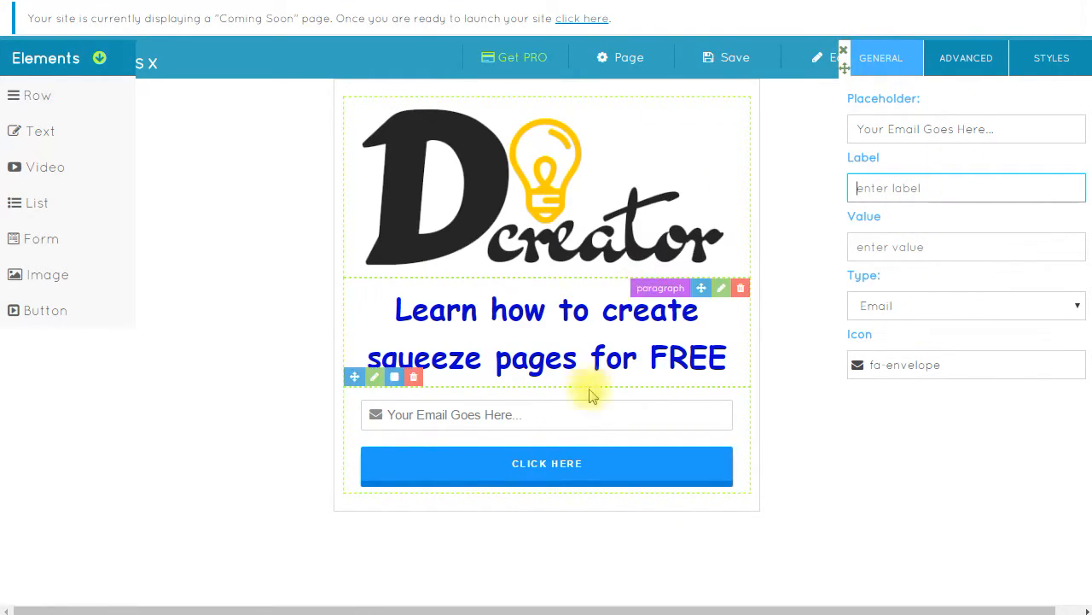
click(843, 49)
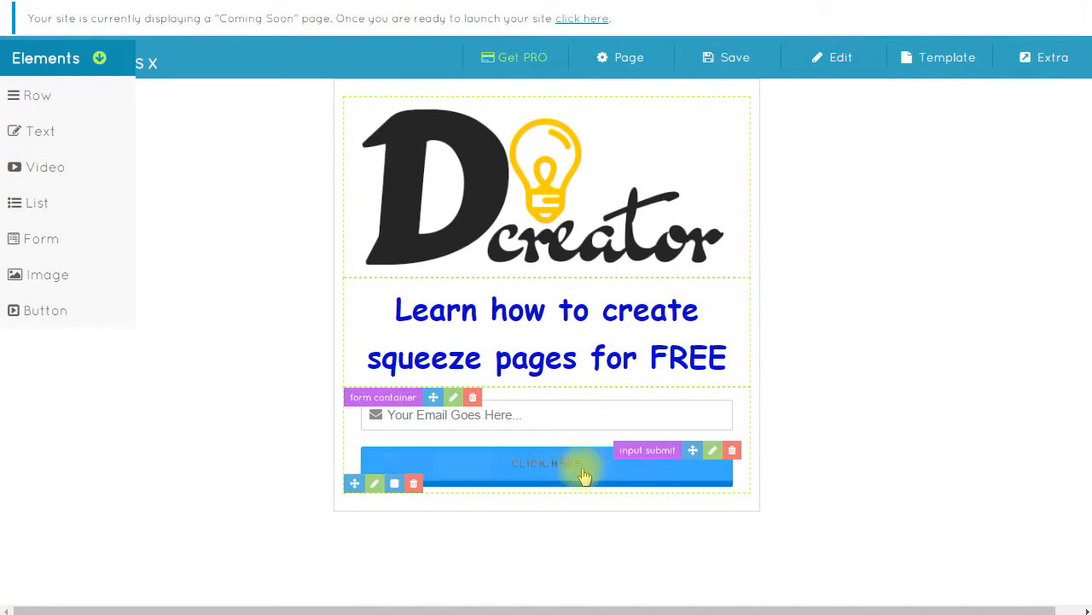
- Change the signup button text to 'Watch Video Now!' and set the page title to 'test'
click(713, 449)
triple_click(902, 126)
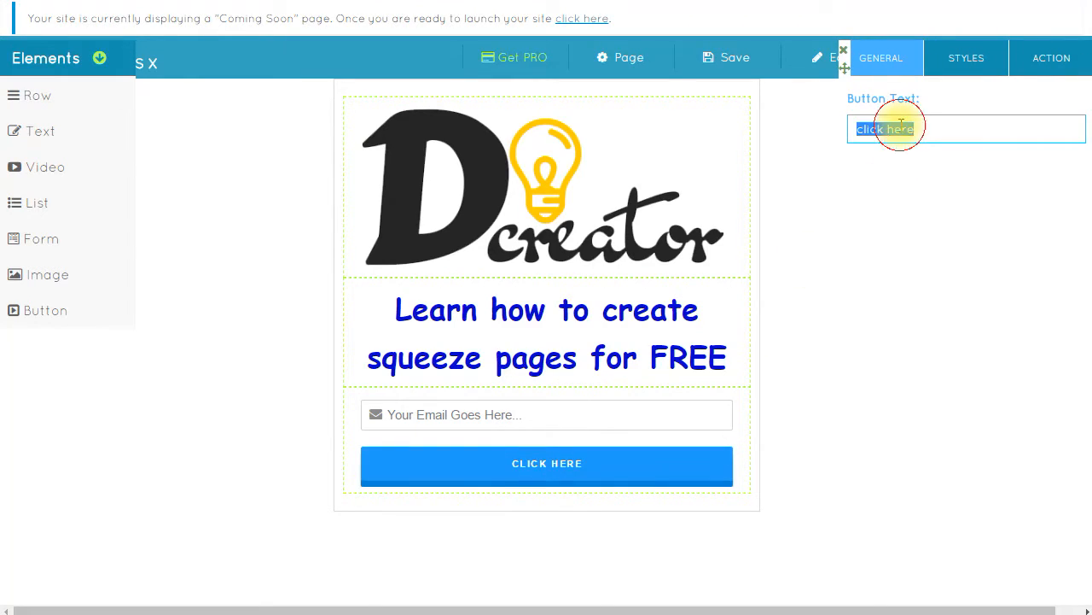
text(Watch Video Now!)
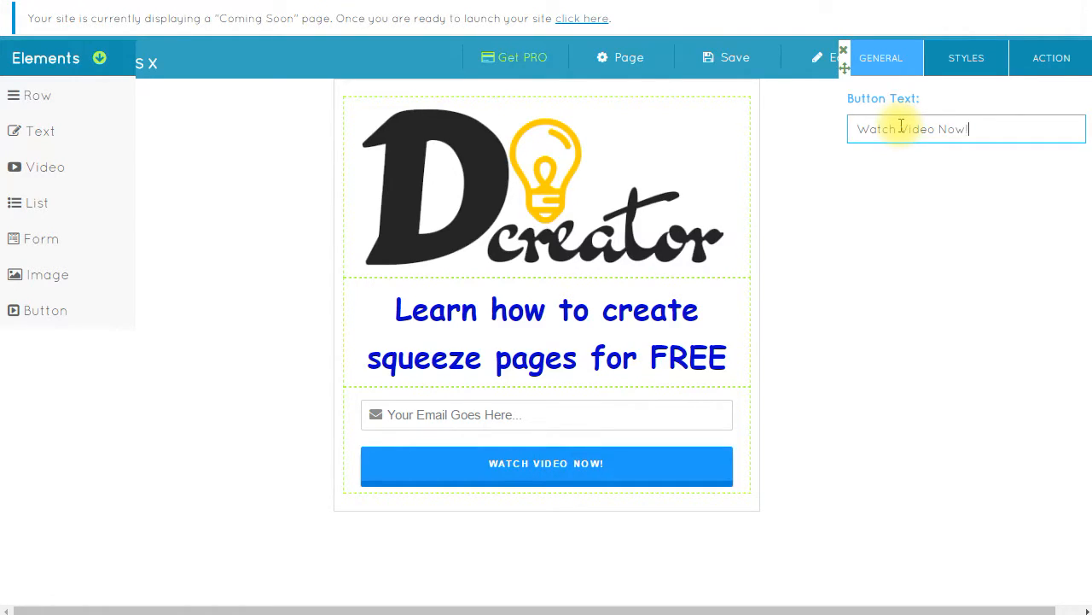
click(876, 256)
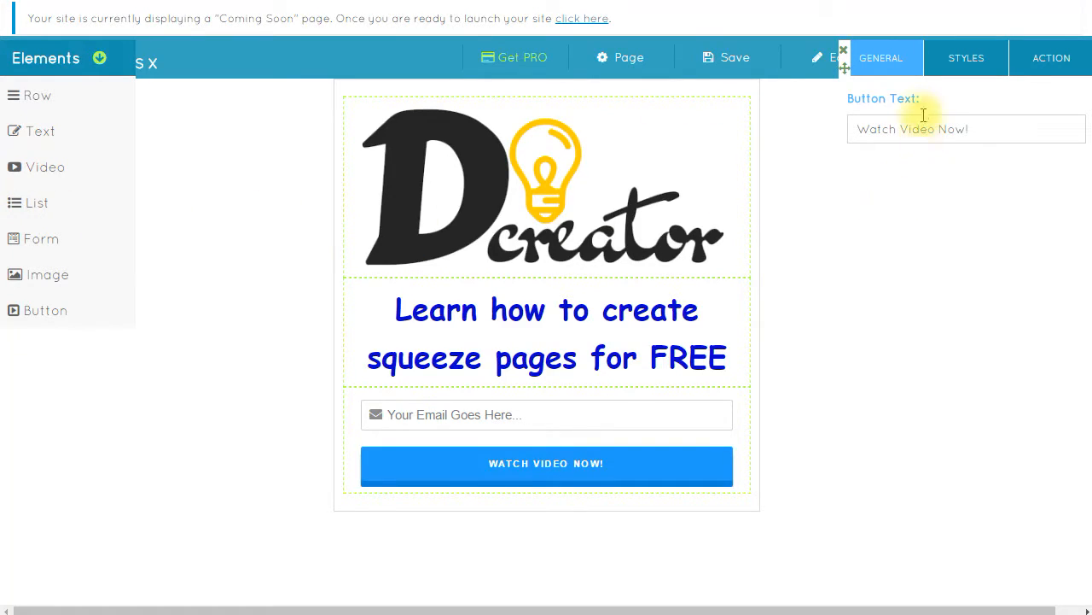
click(586, 66)
click(903, 132)
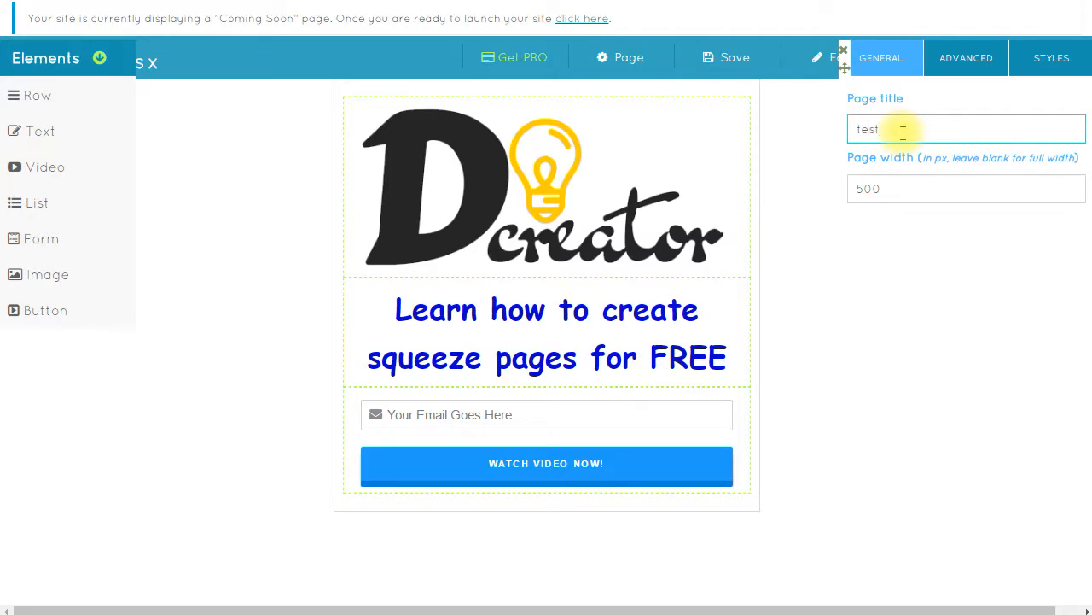
- Save the squeeze page as a WordPress page and find 'test' in All Pages to view it
click(844, 52)
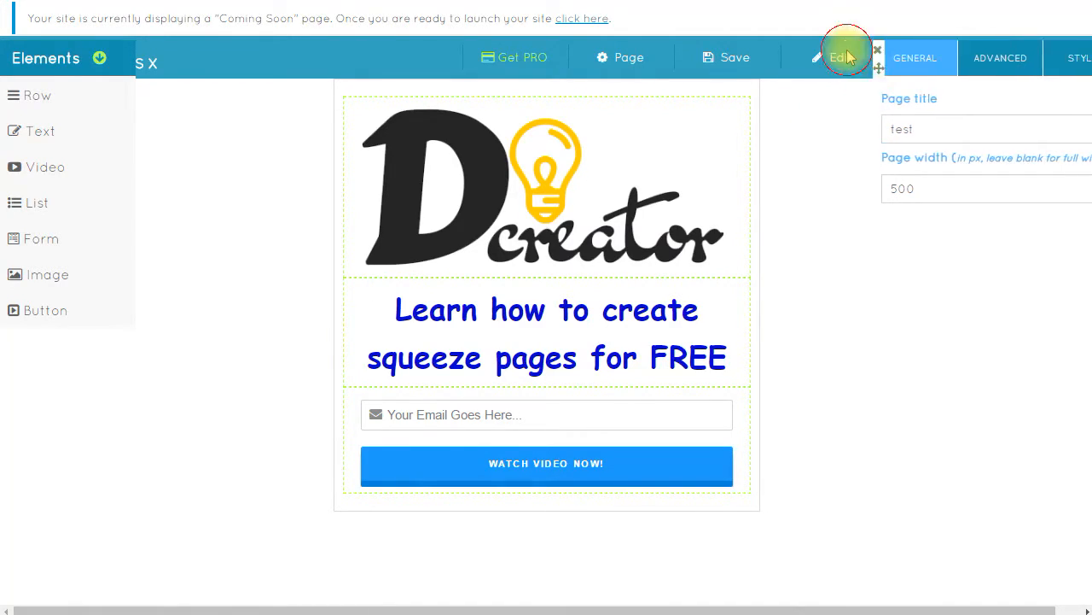
click(738, 62)
click(717, 85)
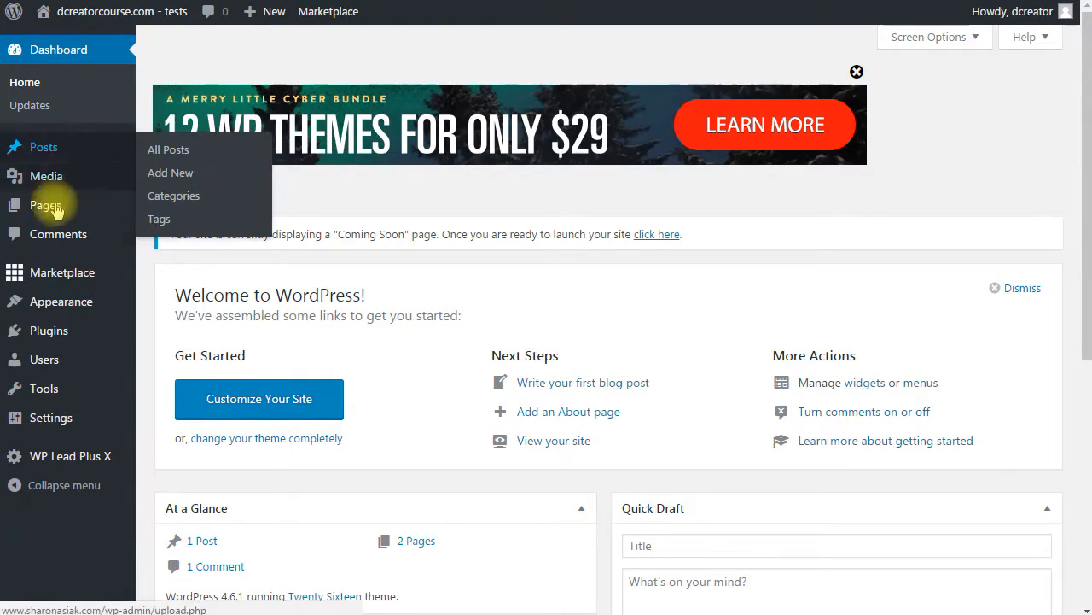
click(50, 208)
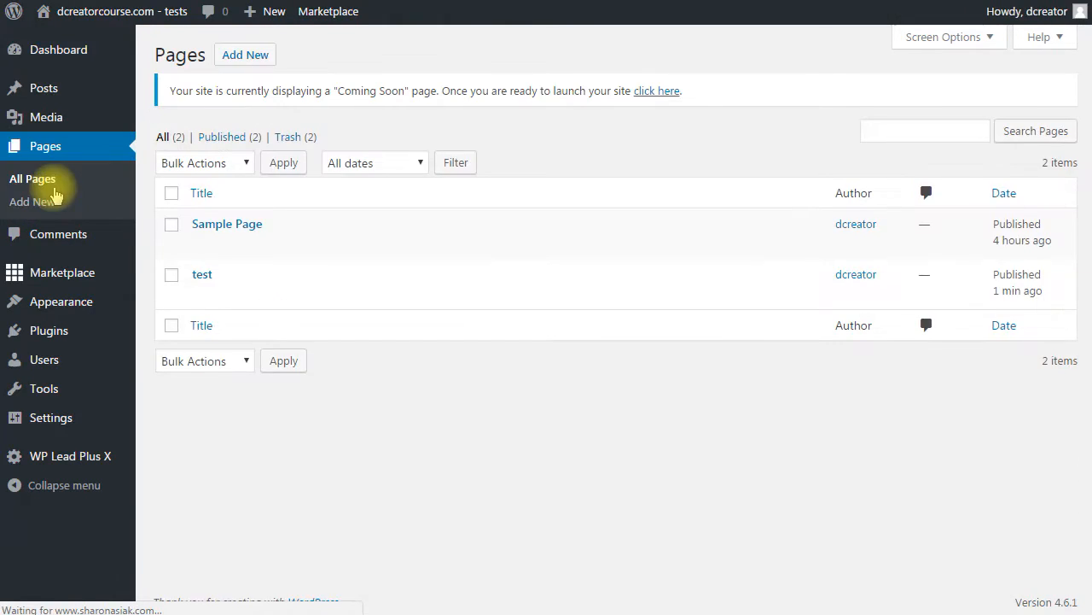
mouse_move(198, 278)
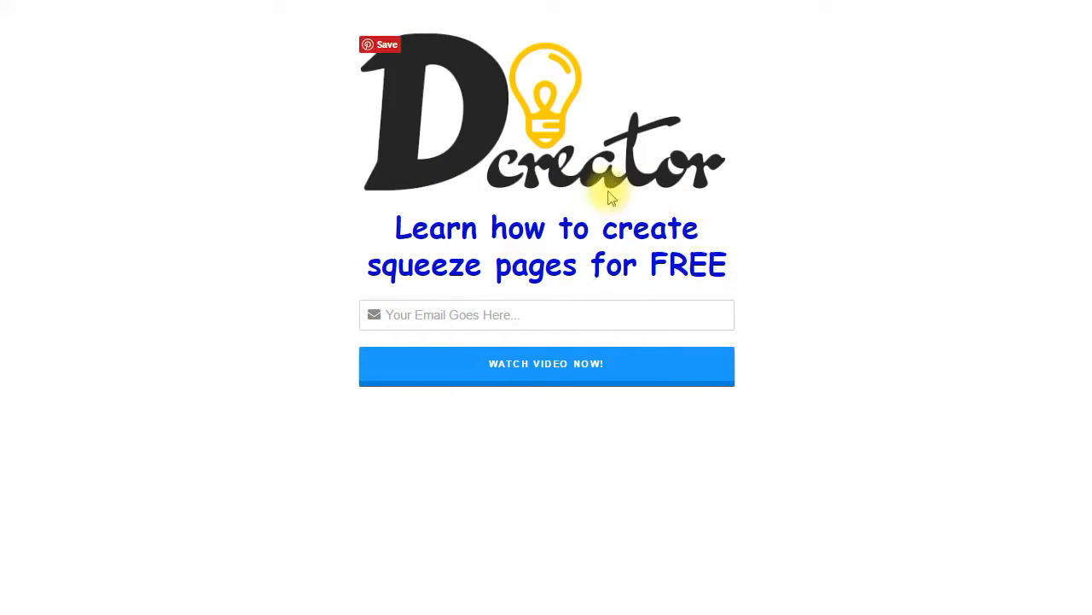
- Fill the live signup field with a saved test email and submit it with WATCH VIDEO NOW!
click(516, 318)
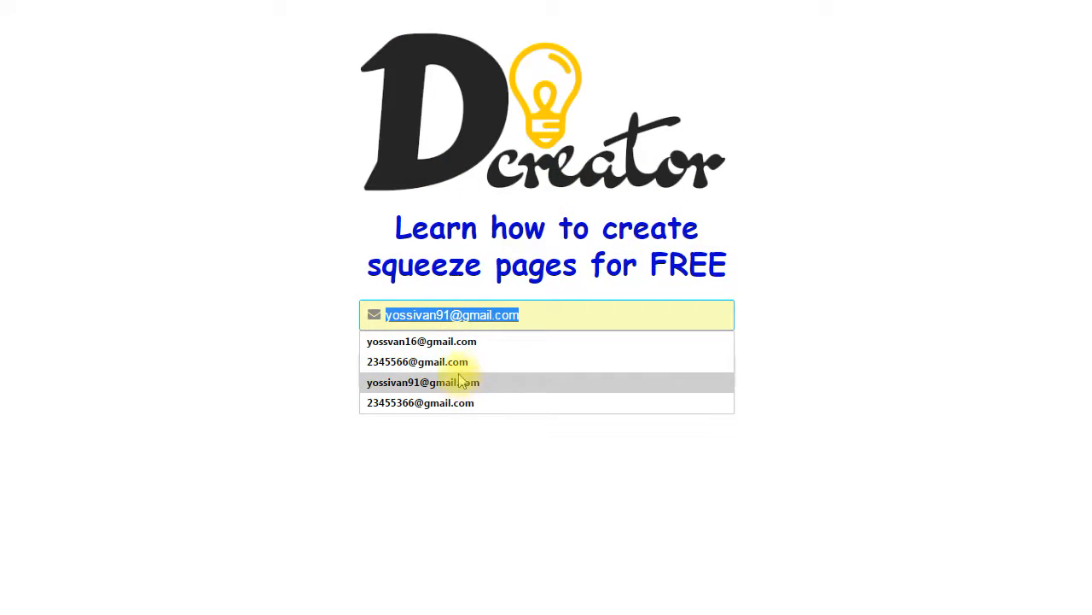
click(465, 408)
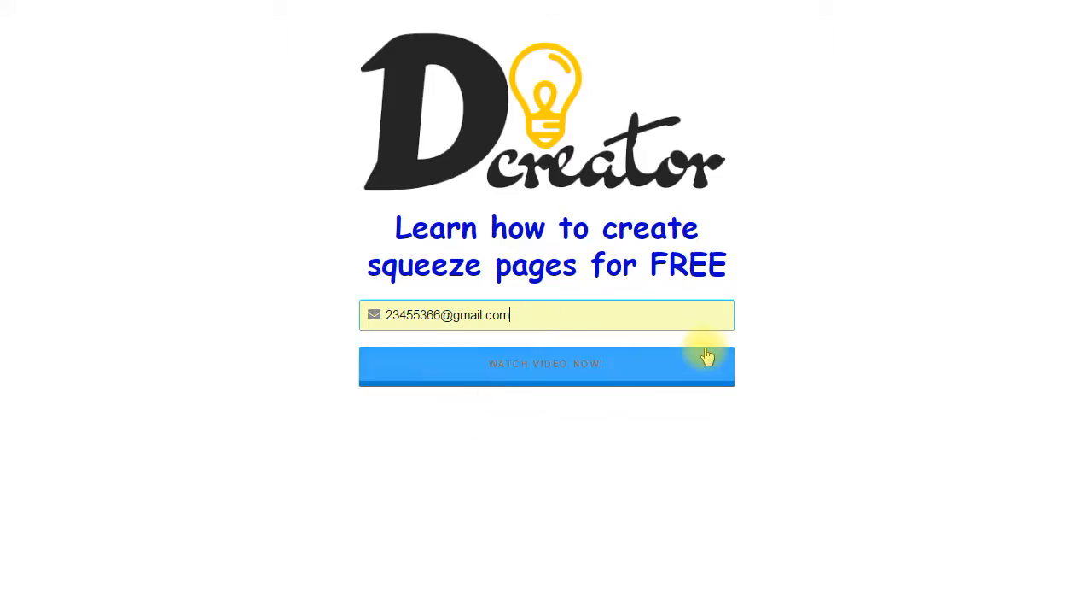
click(589, 361)
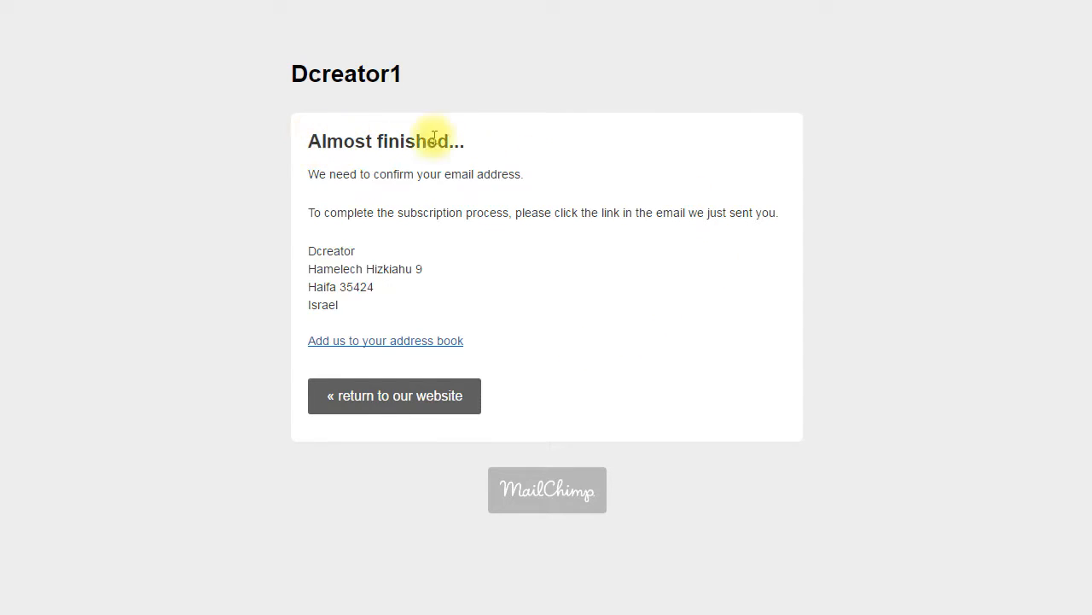
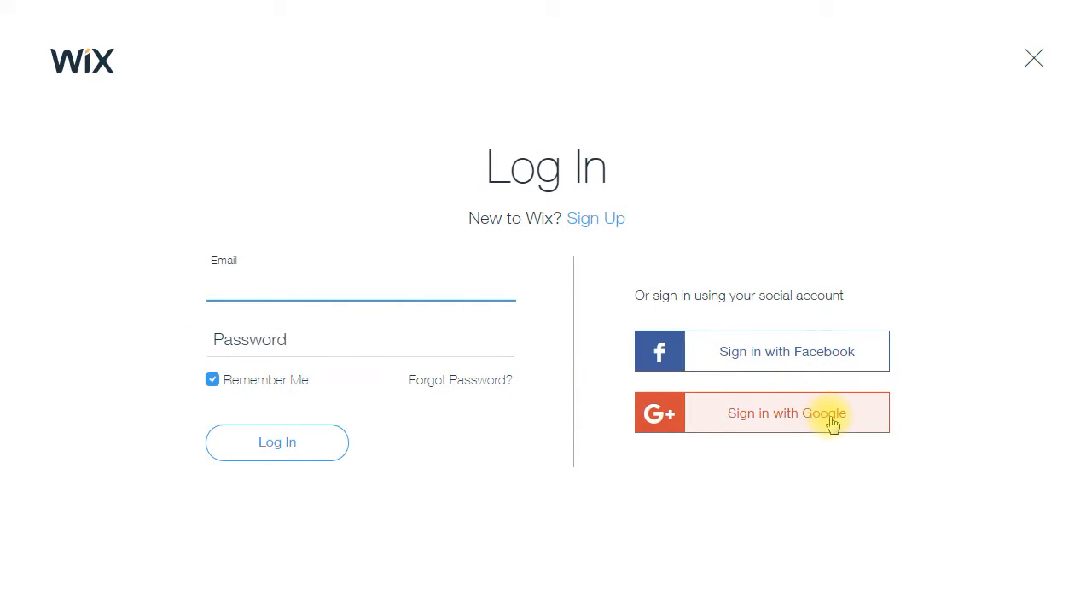
- Sign in to Wix with Google and start a new website of type Other
click(746, 413)
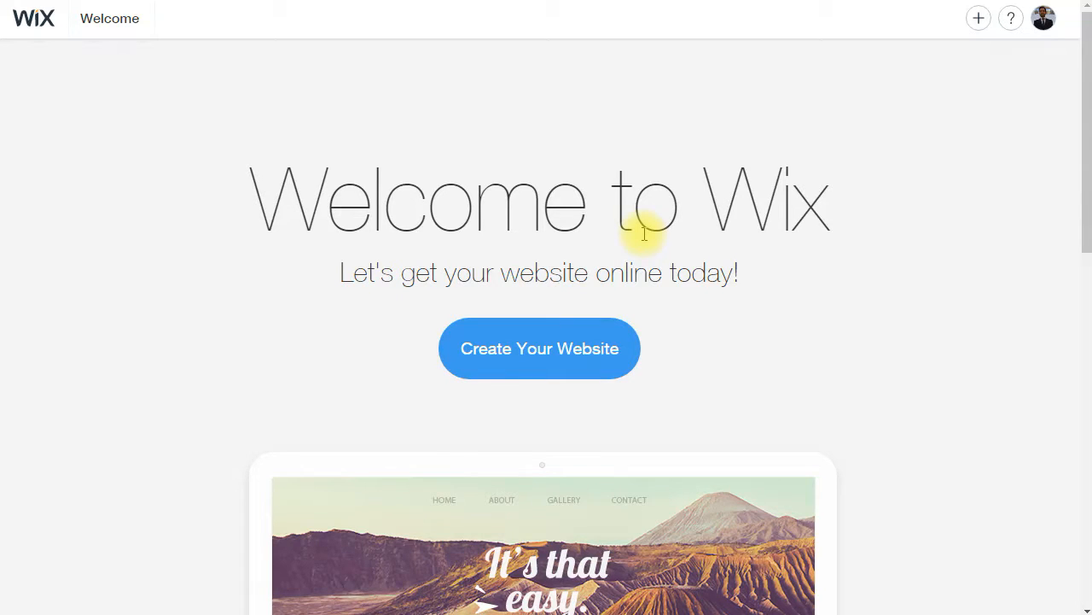
click(588, 351)
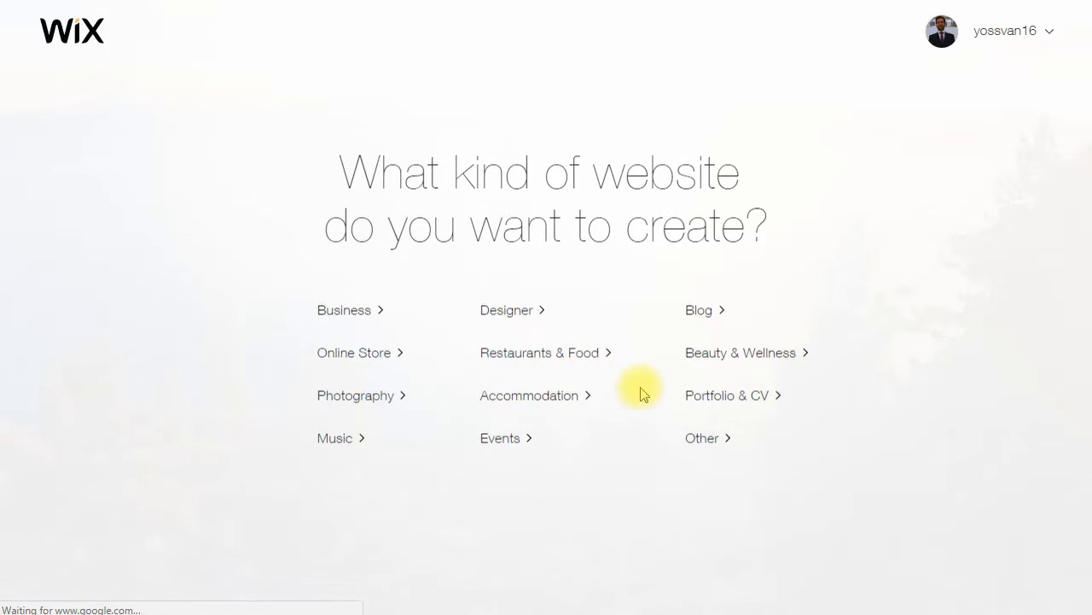
click(712, 437)
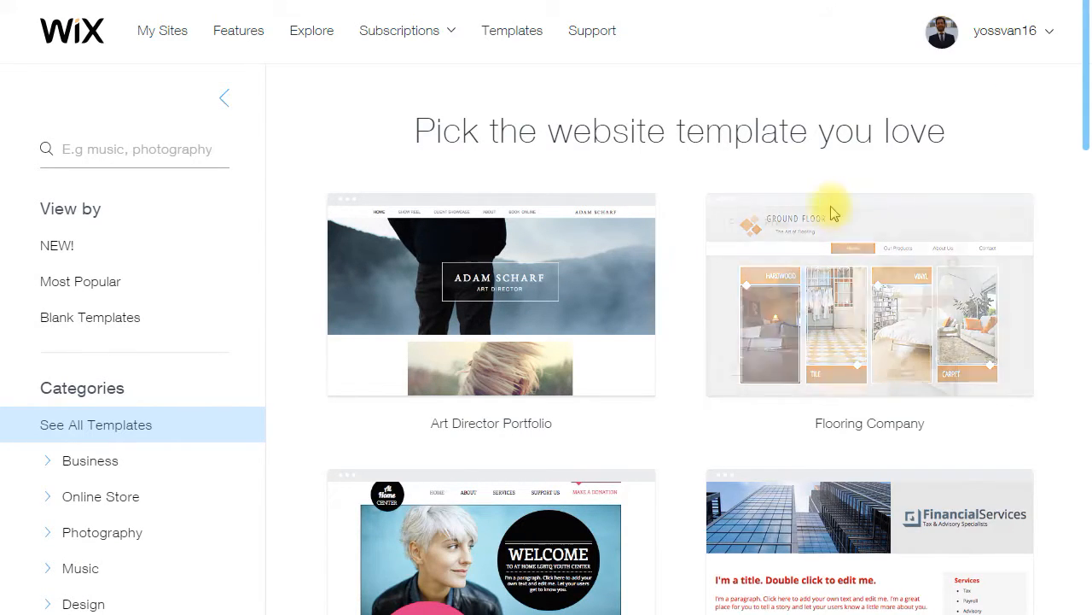
- Filter the templates to the Landing Pages category and browse its options
scroll(465, 265, down, 1)
scroll(465, 265, down, 5)
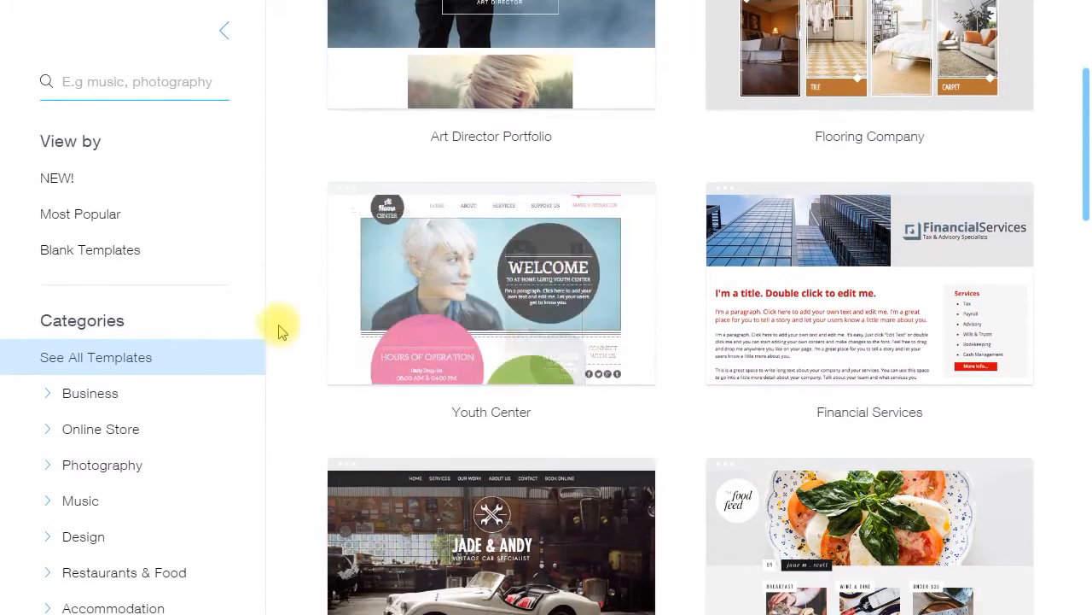
scroll(128, 381, down, 2)
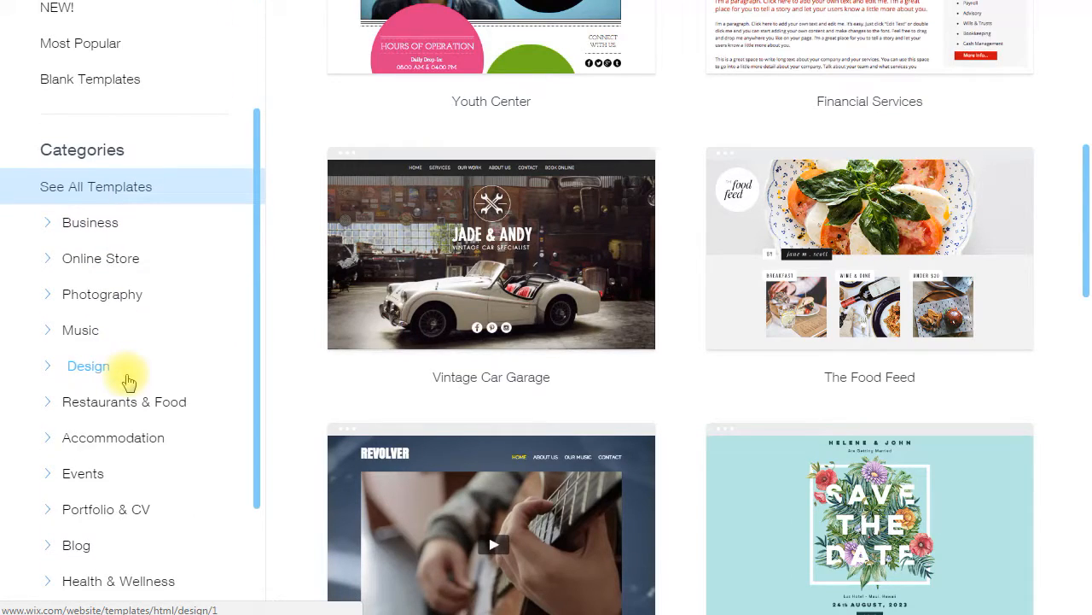
scroll(128, 381, down, 3)
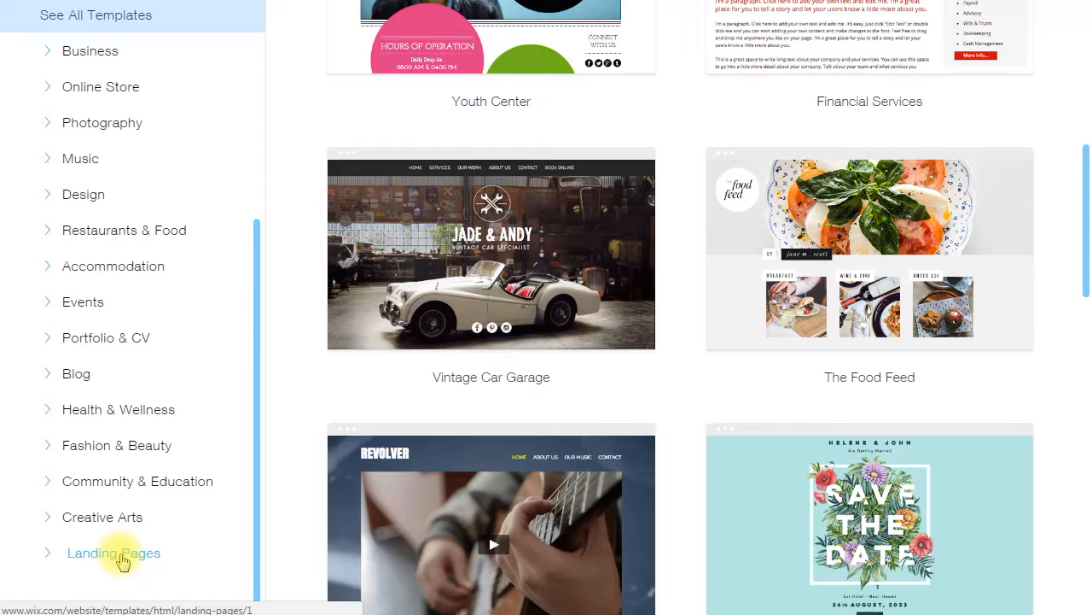
click(119, 556)
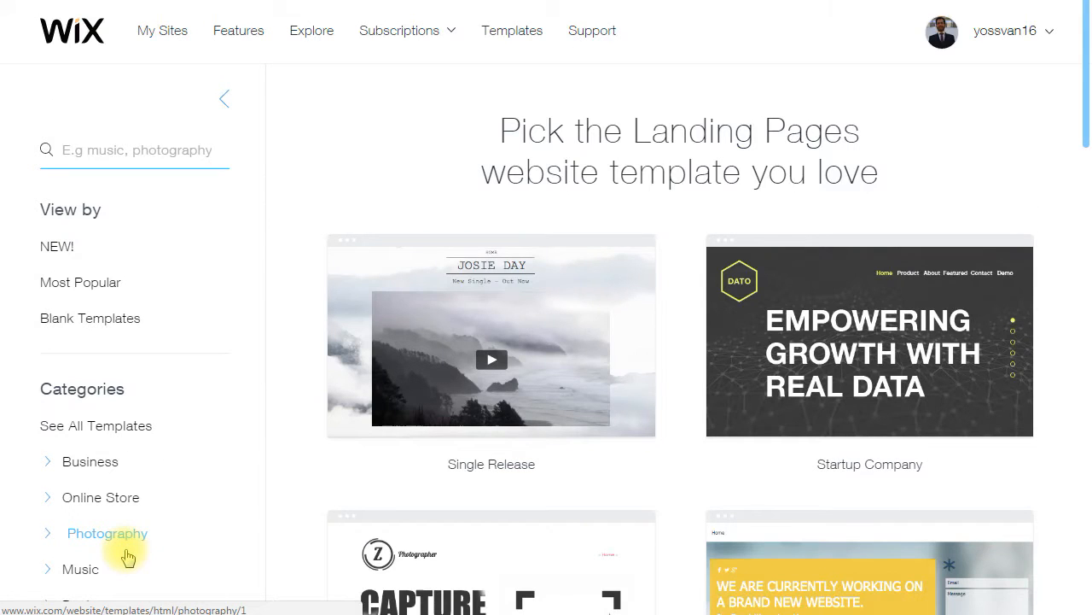
scroll(665, 235, down, 15)
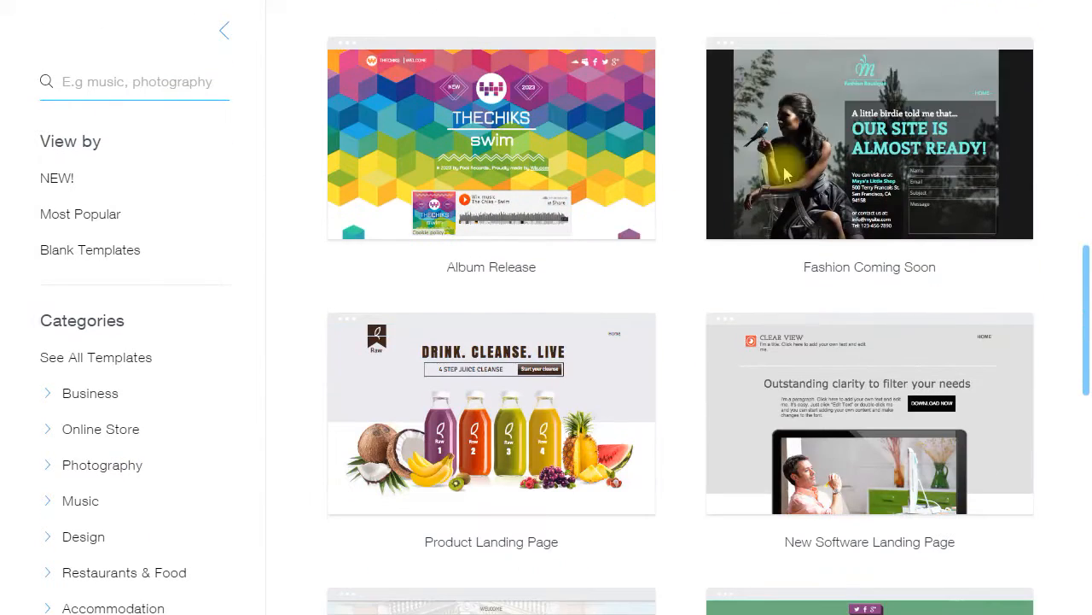
scroll(665, 235, down, 2)
scroll(665, 235, up, 6)
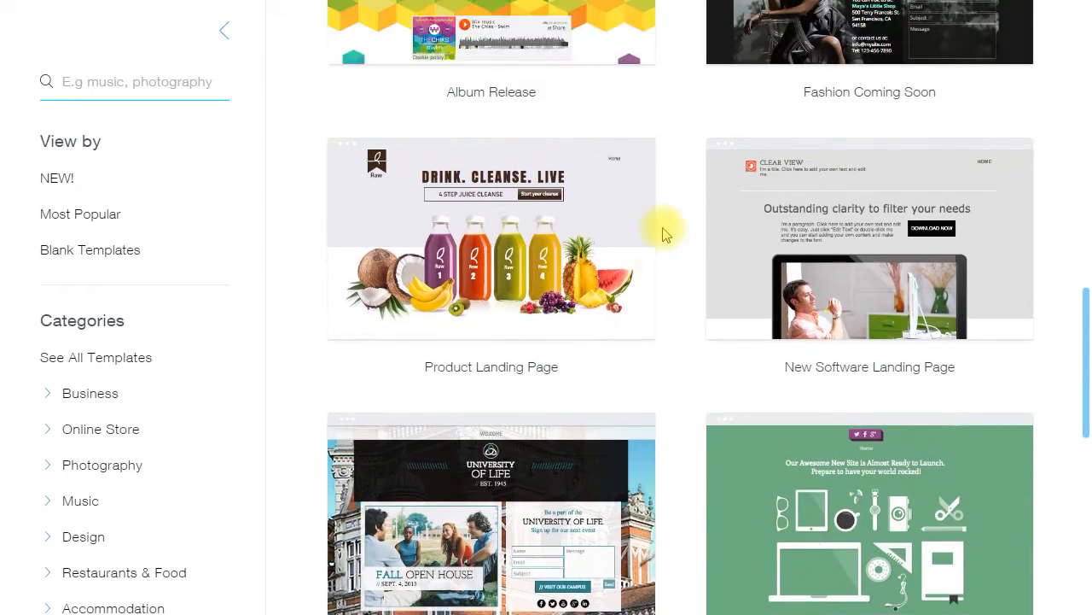
scroll(665, 234, up, 5)
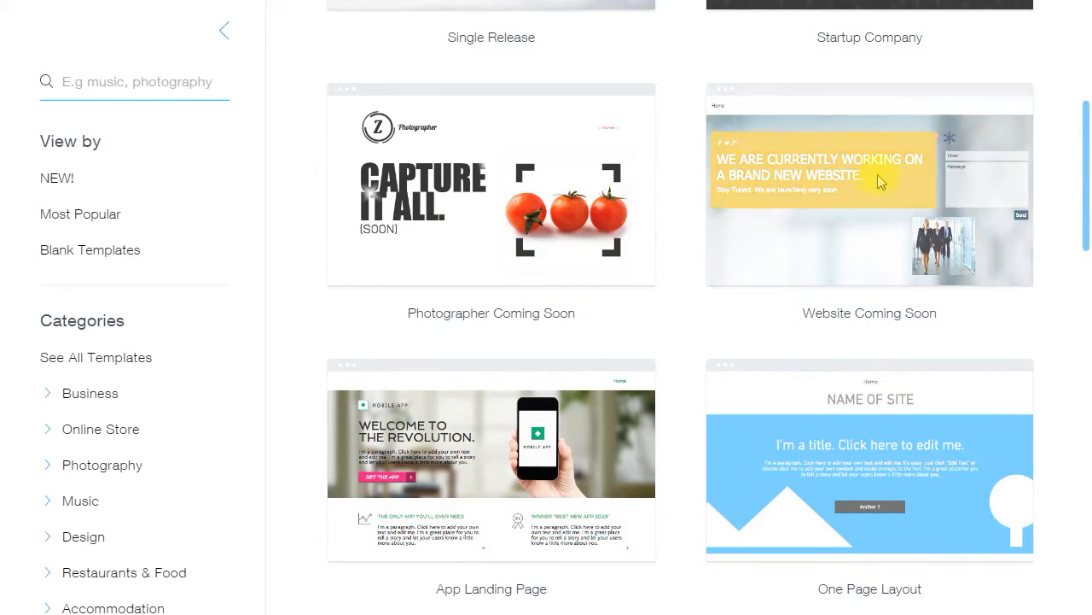
- Open the Website Coming Soon template and delete its top navigation menu and footer strip
click(817, 175)
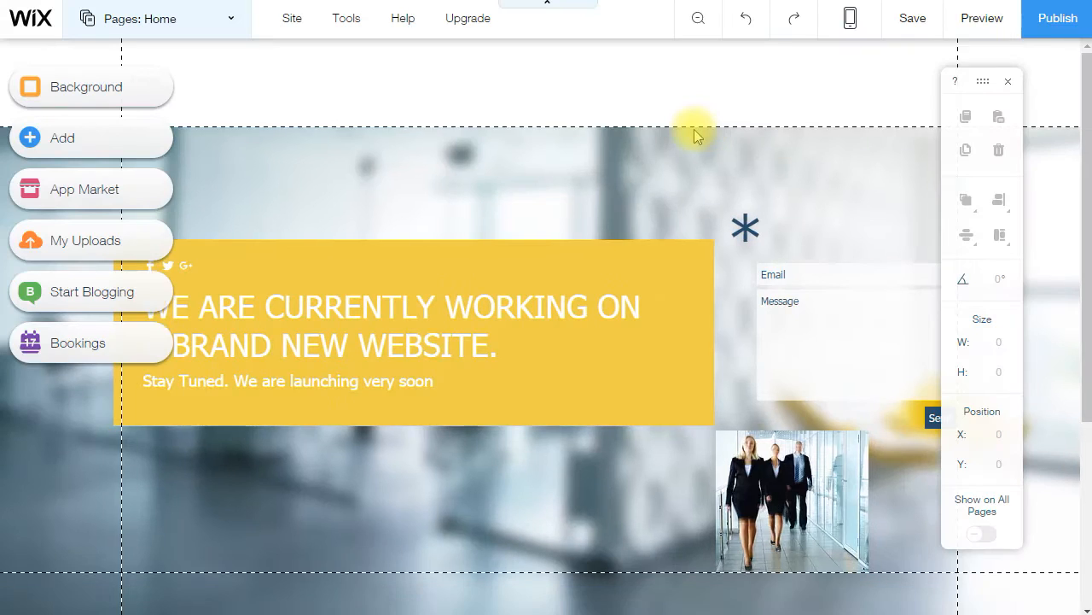
click(689, 128)
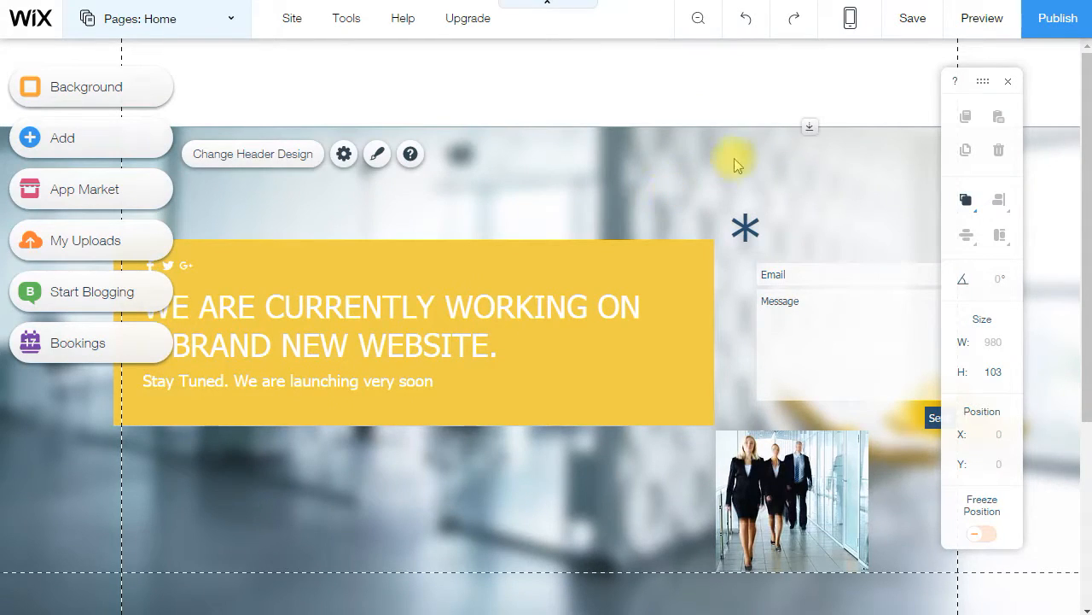
click(663, 79)
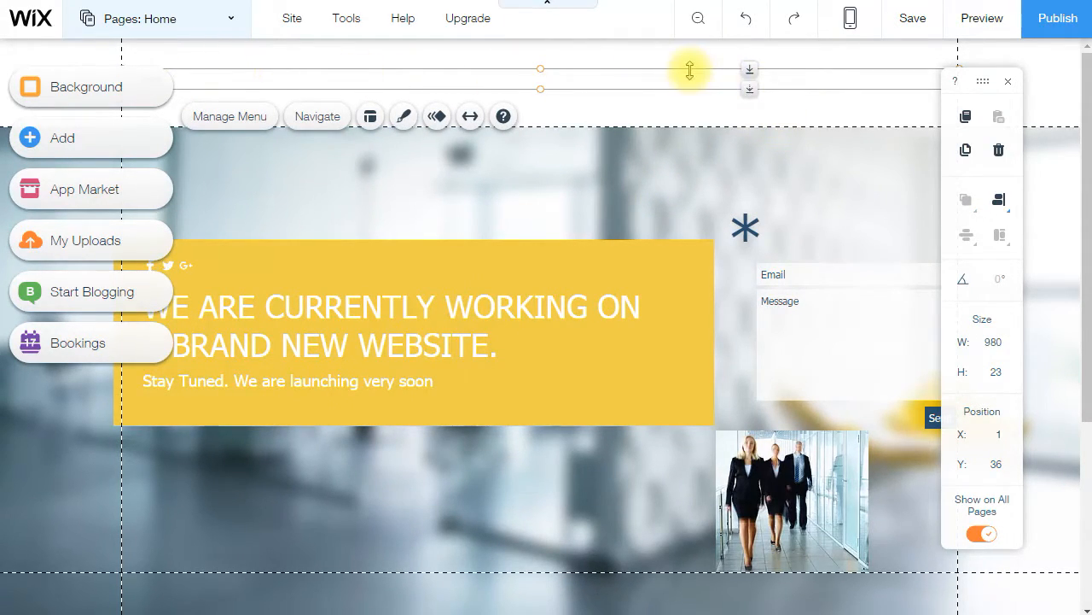
key(Delete)
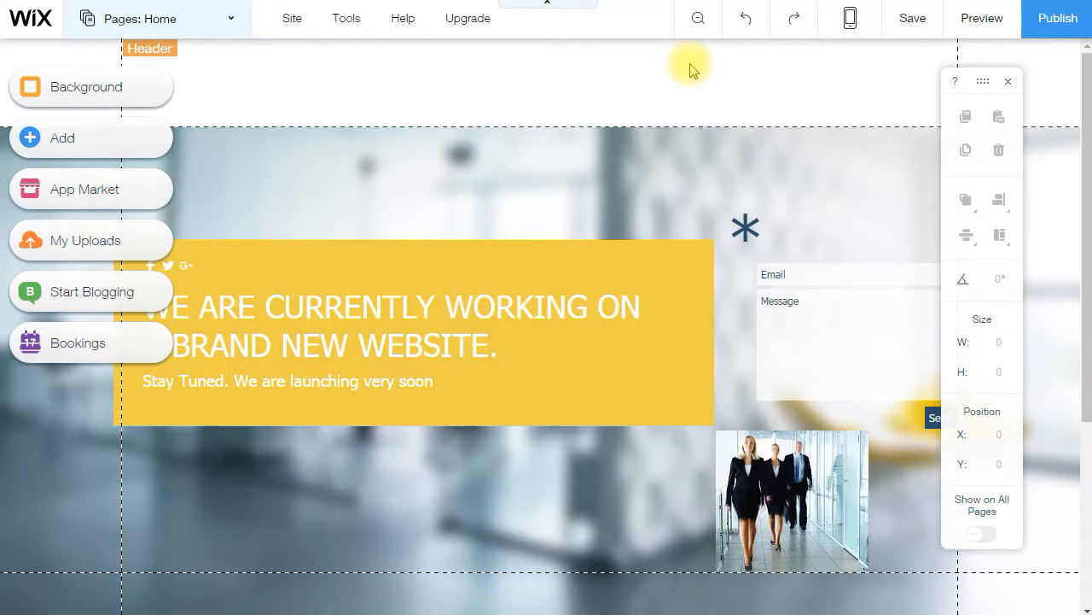
scroll(690, 200, down, 4)
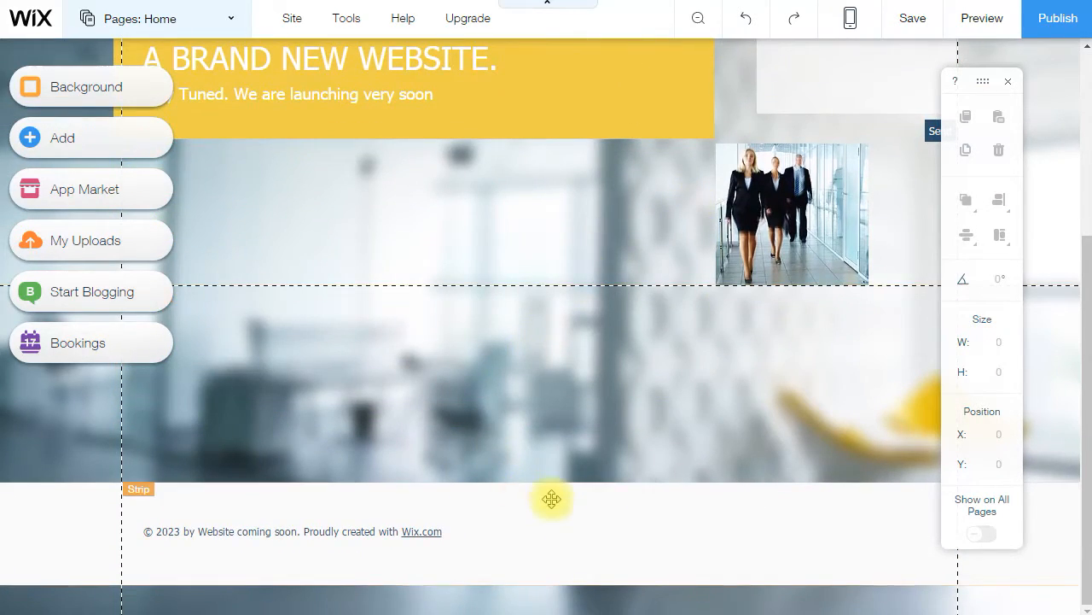
click(551, 499)
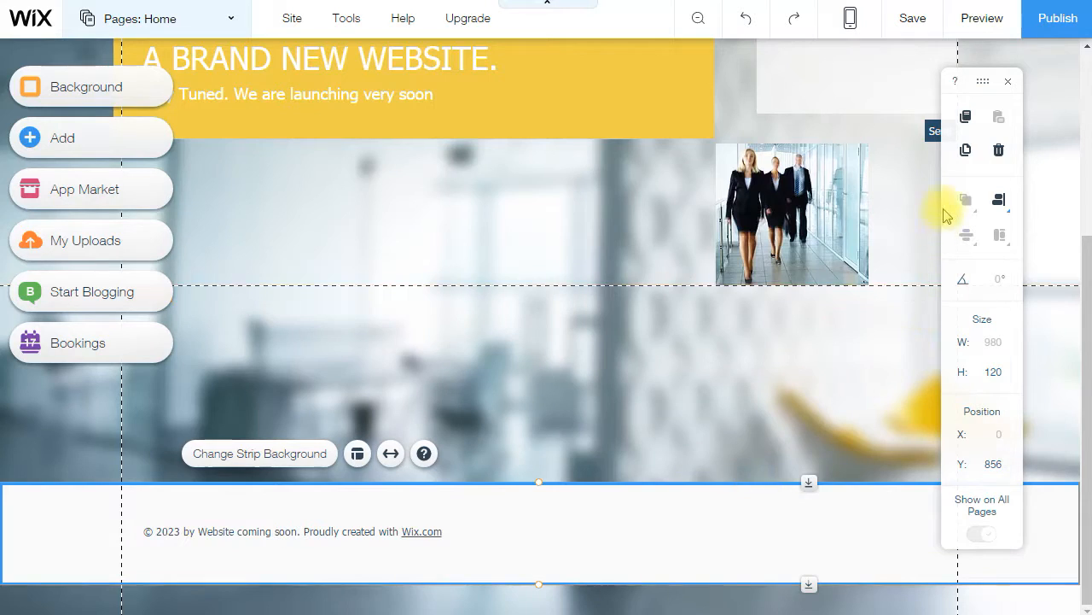
click(1000, 154)
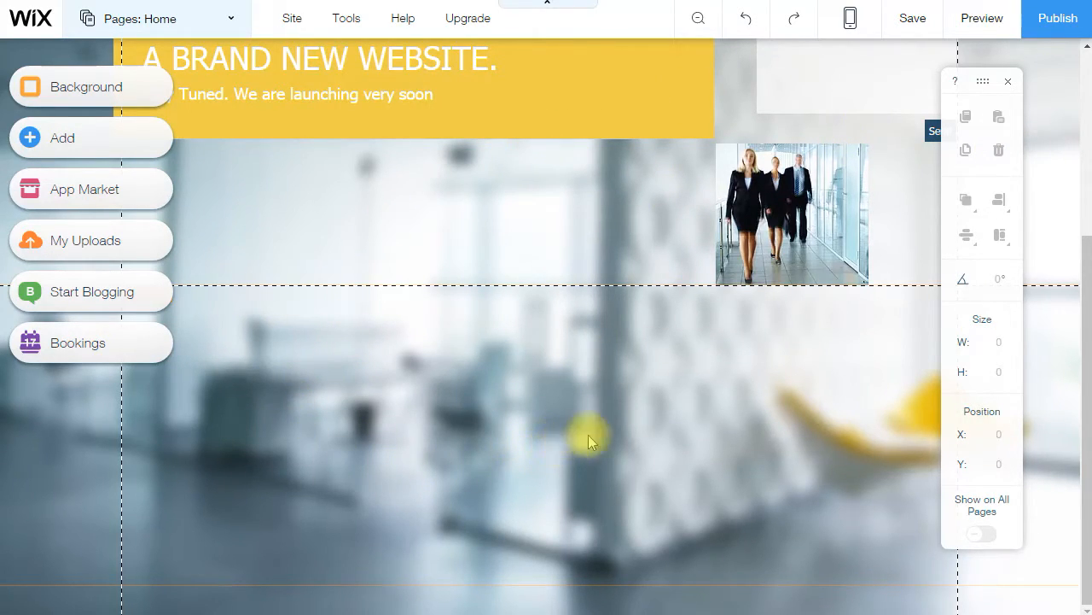
- Move the yellow banner to the page centre and delete the asterisk above it
scroll(518, 329, up, 3)
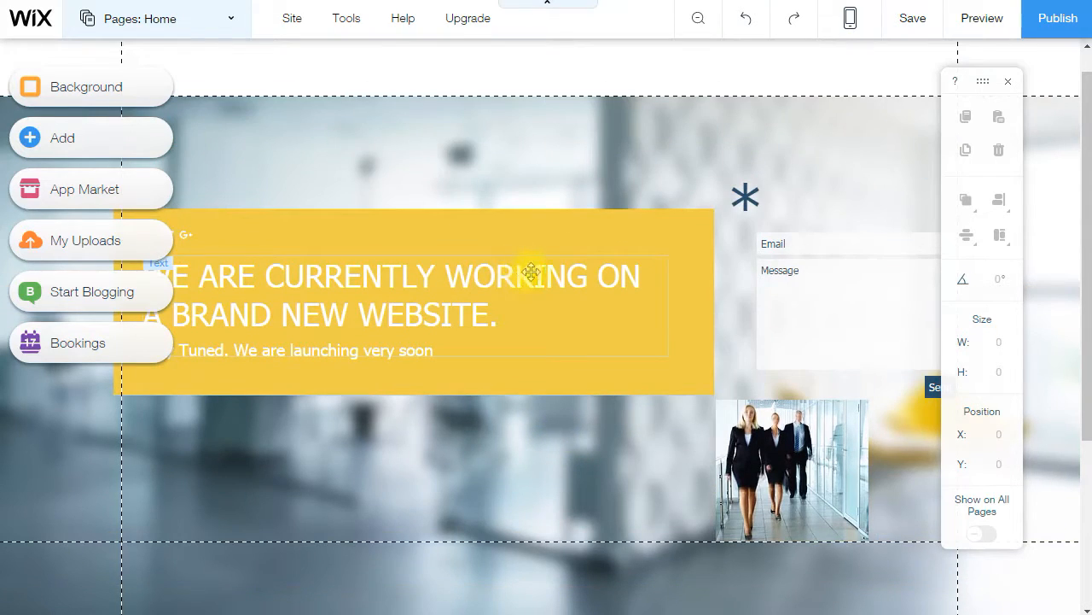
click(542, 231)
drag(570, 306, 569, 304)
drag(520, 210, 659, 245)
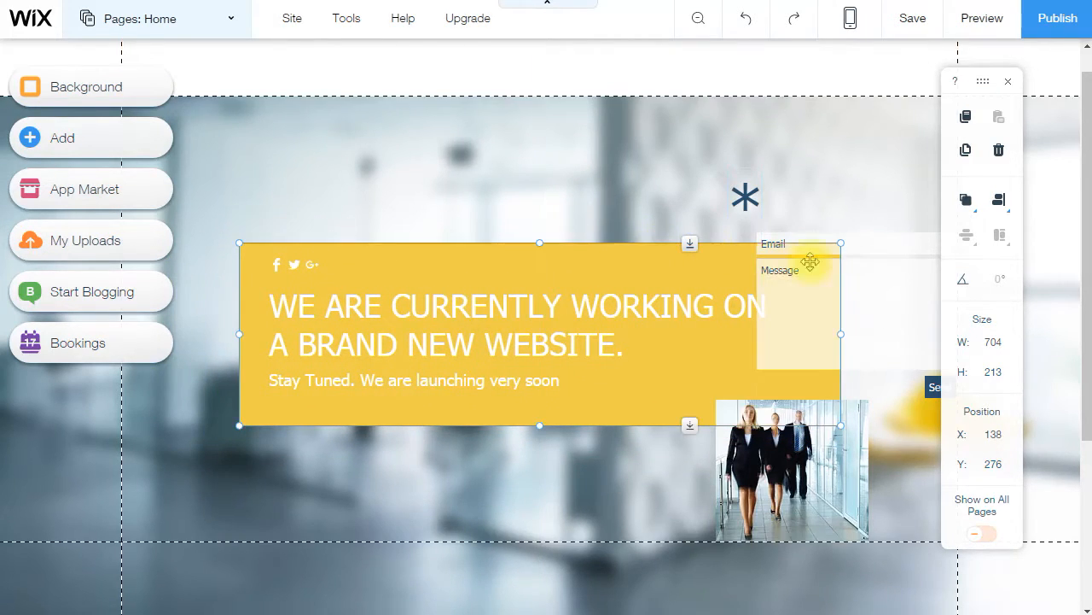
drag(738, 247, 739, 232)
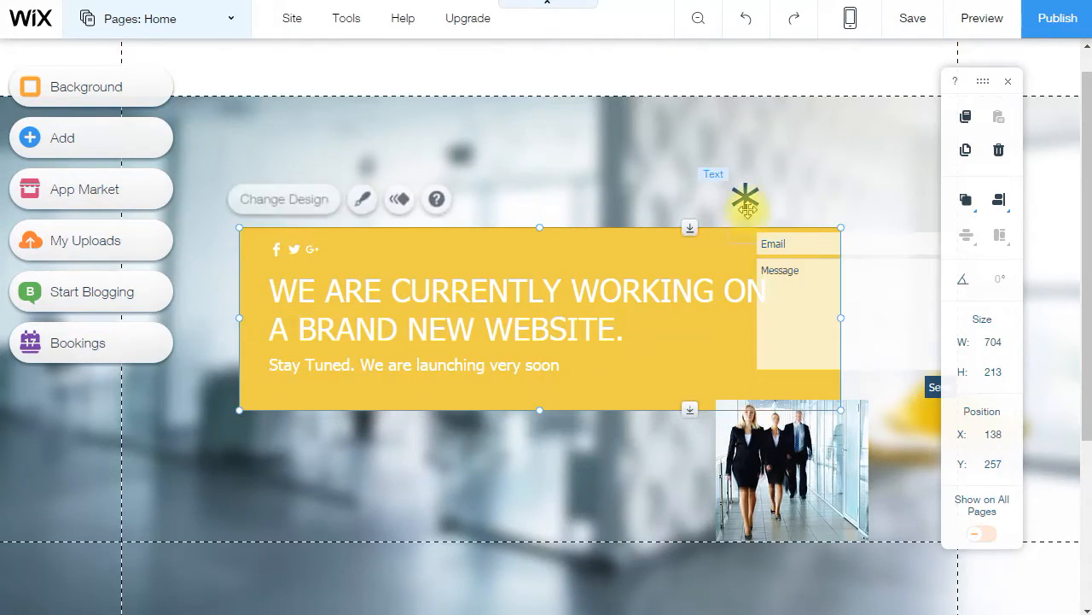
click(744, 198)
click(743, 176)
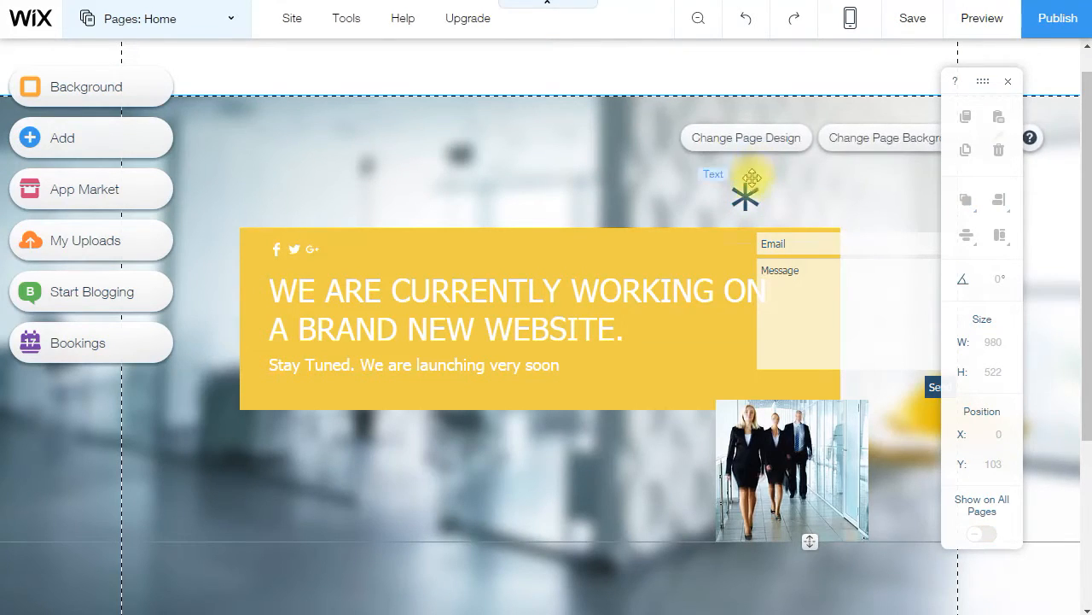
click(744, 197)
click(999, 149)
- Place the contact form below the yellow banner and the businesspeople photo above it
click(908, 240)
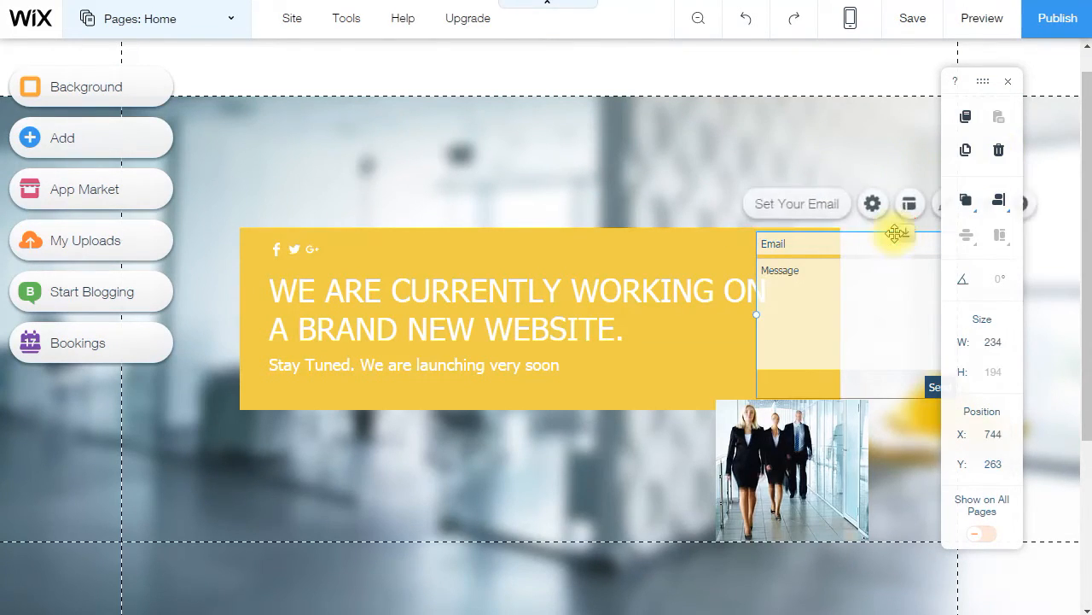
drag(888, 242, 554, 432)
click(803, 439)
drag(803, 439, 559, 138)
click(585, 263)
- Shorten the yellow banner and remove its Stay Tuned line
click(669, 245)
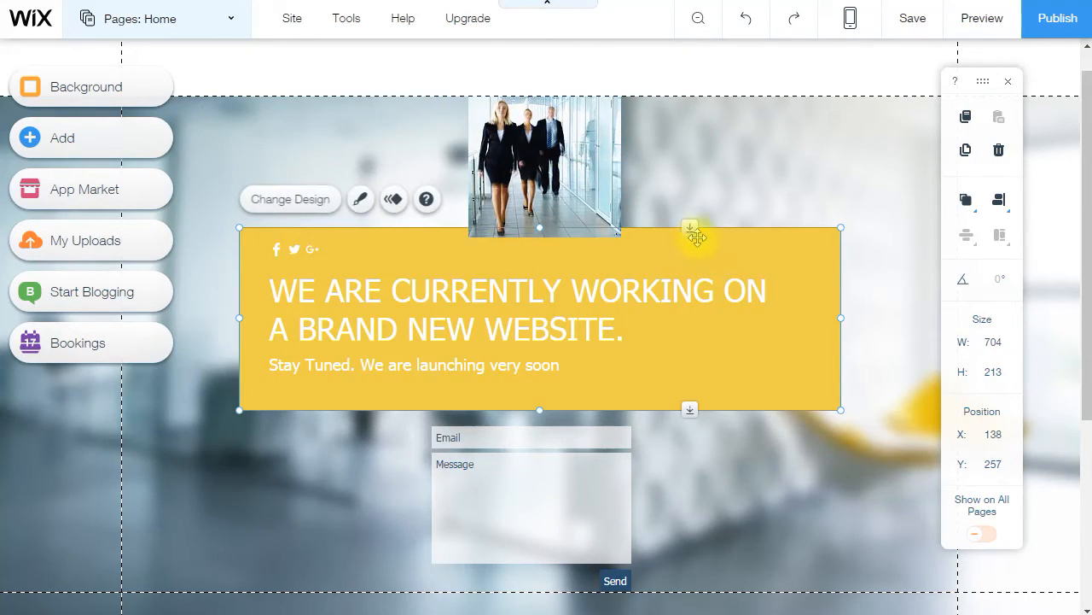
click(665, 229)
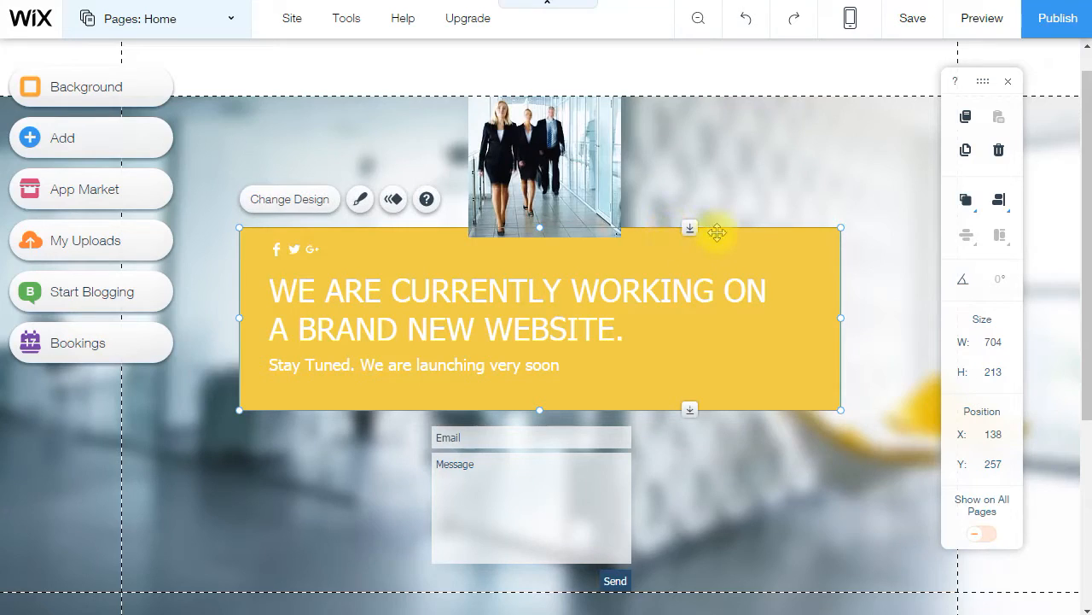
drag(717, 233, 723, 252)
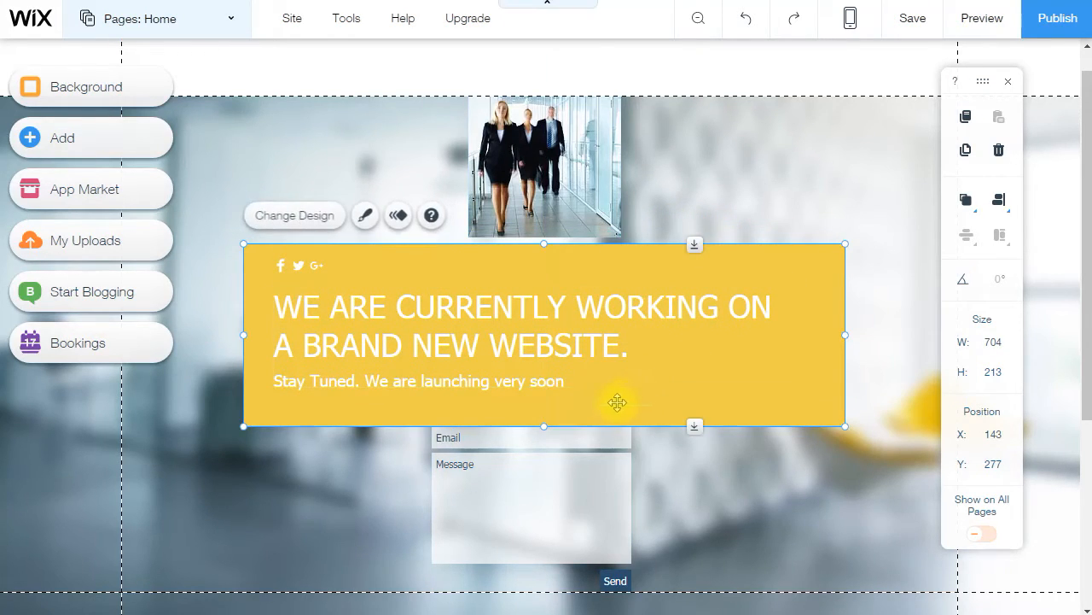
mouse_move(555, 421)
mouse_down()
mouse_move(541, 422)
mouse_move(541, 405)
mouse_up()
click(538, 384)
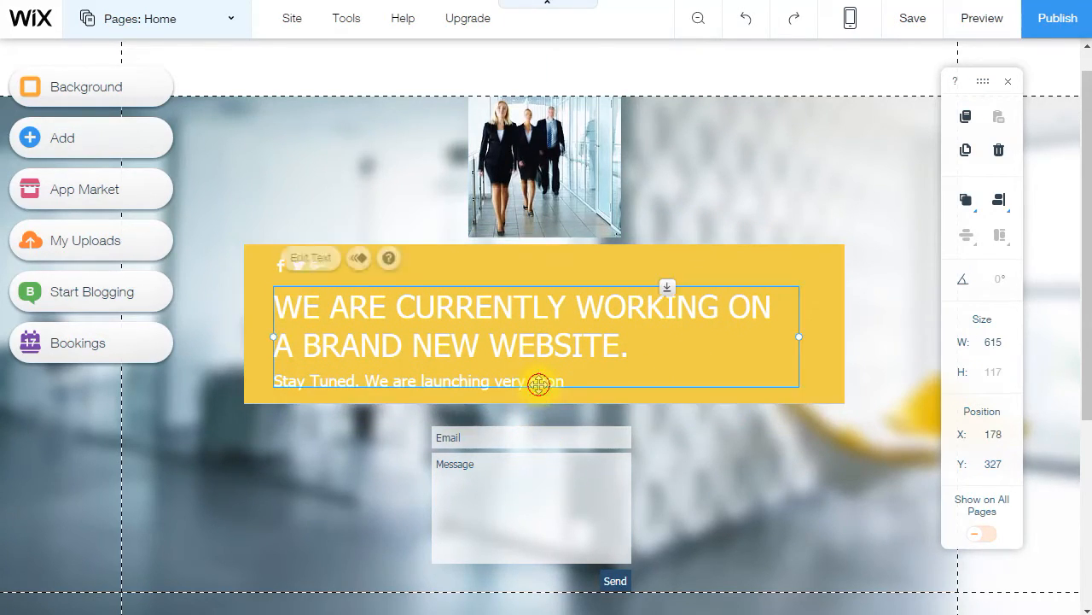
double_click(538, 384)
key(BackSpace)
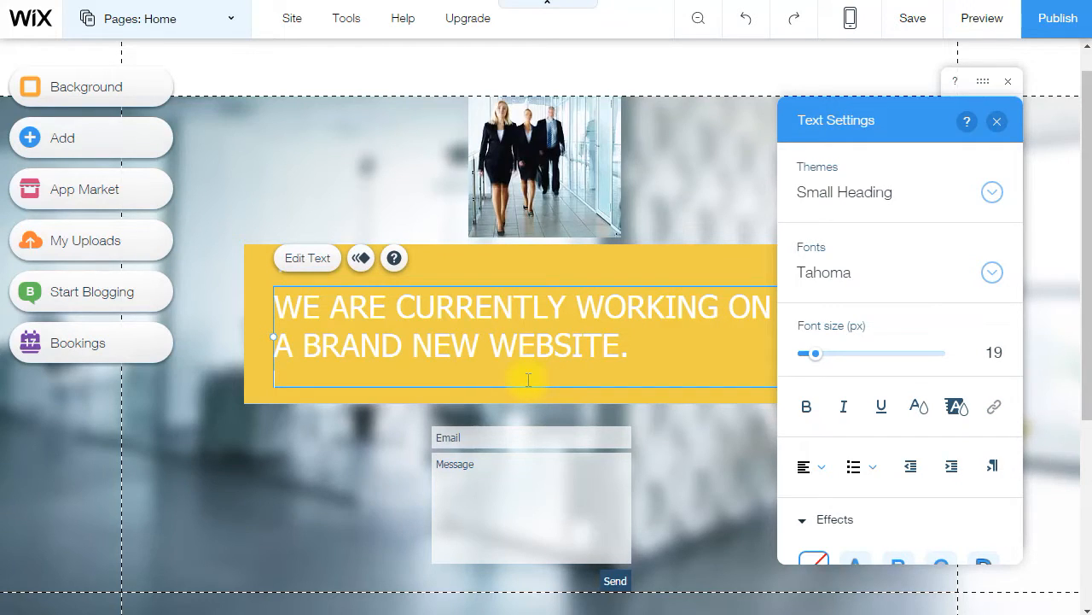
click(213, 401)
click(739, 500)
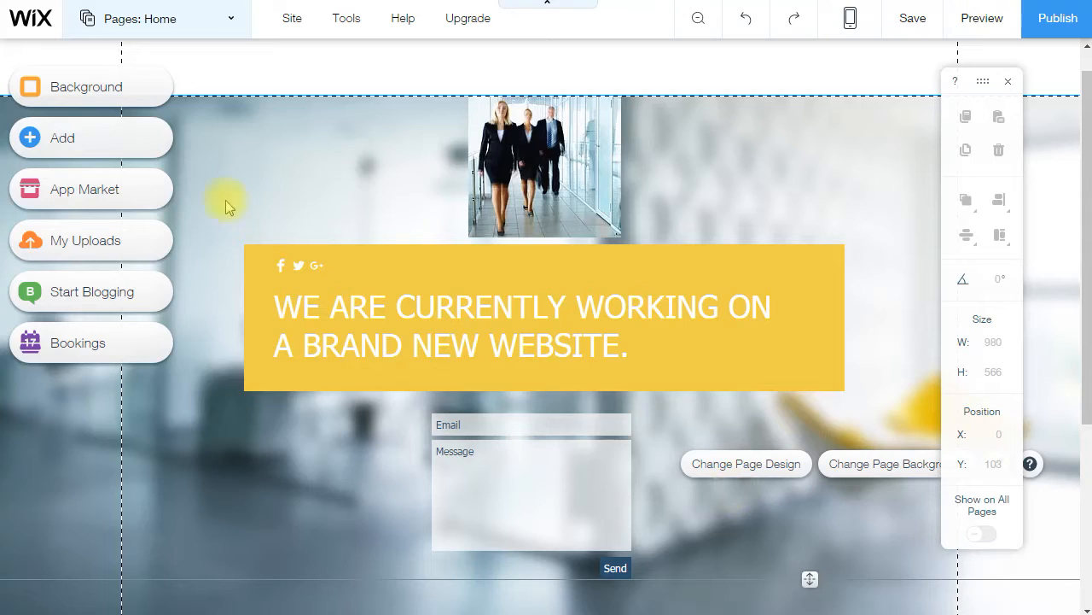
- Set the page background to the 'In the Office' laptop-on-desk video
click(94, 92)
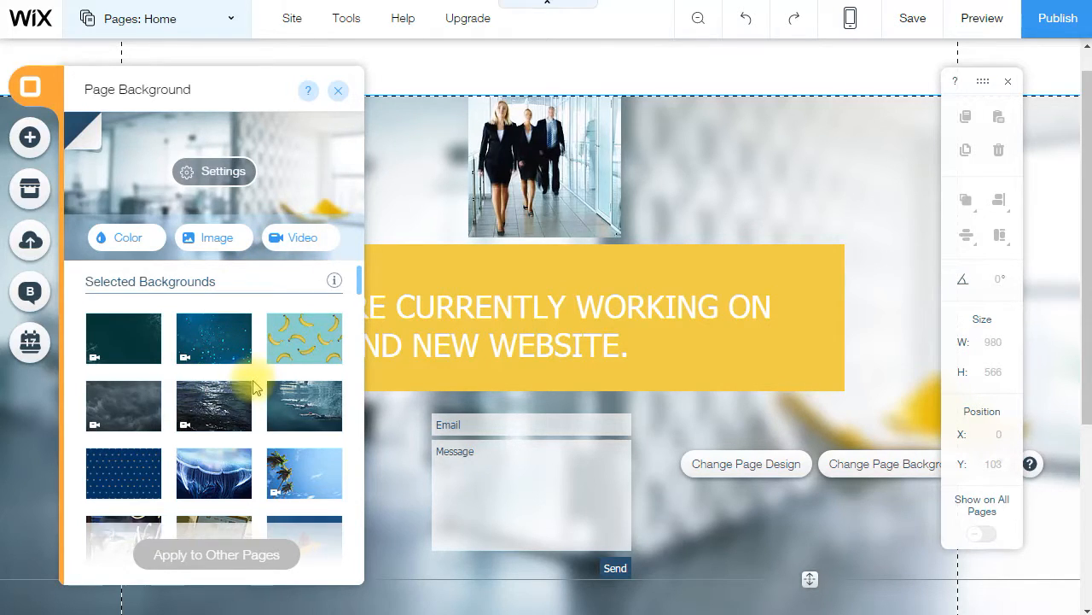
scroll(246, 375, down, 3)
mouse_move(239, 373)
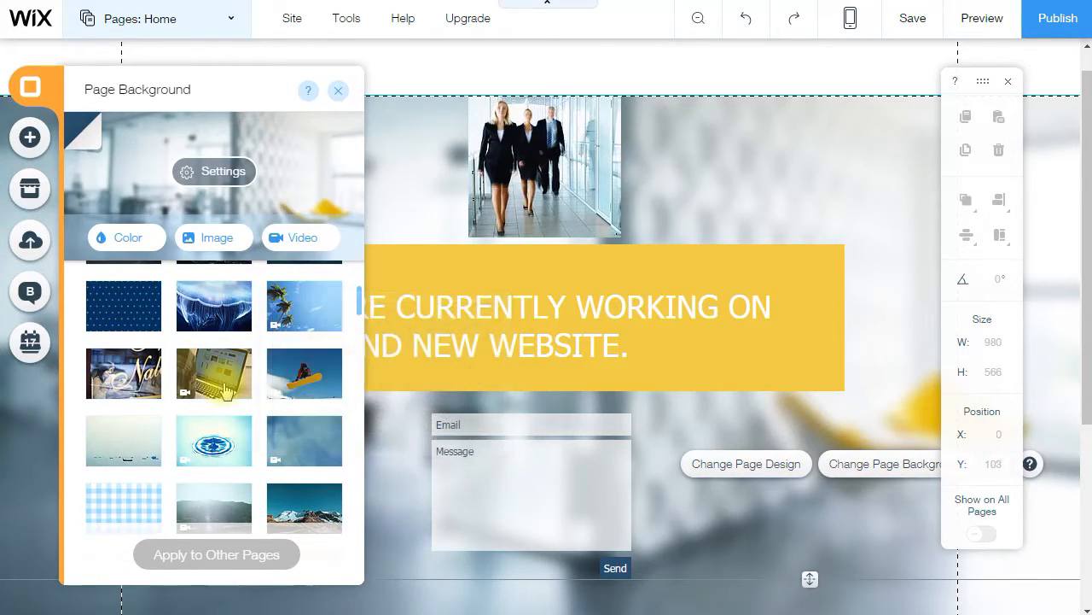
click(213, 380)
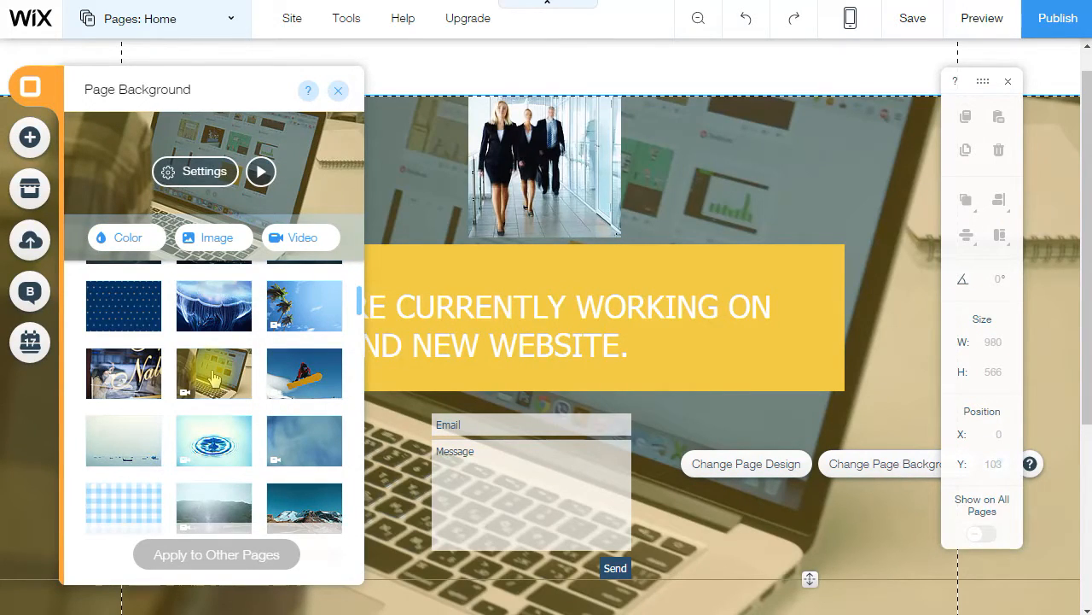
click(29, 140)
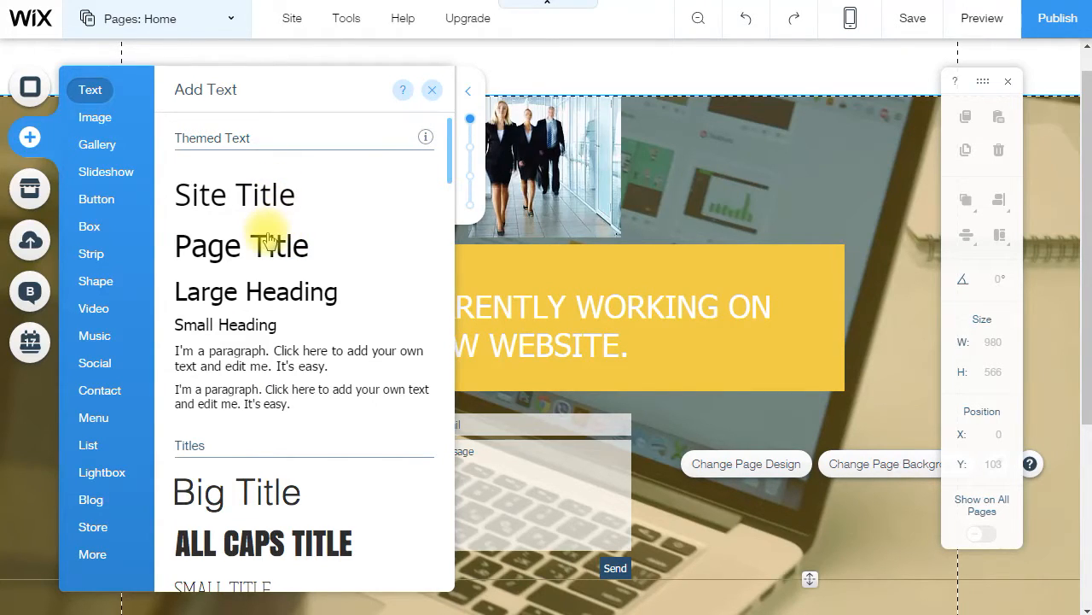
- Add a Page Title reading 'Create FREE Squeeze Pages!' and delete the top photo
drag(268, 237, 571, 94)
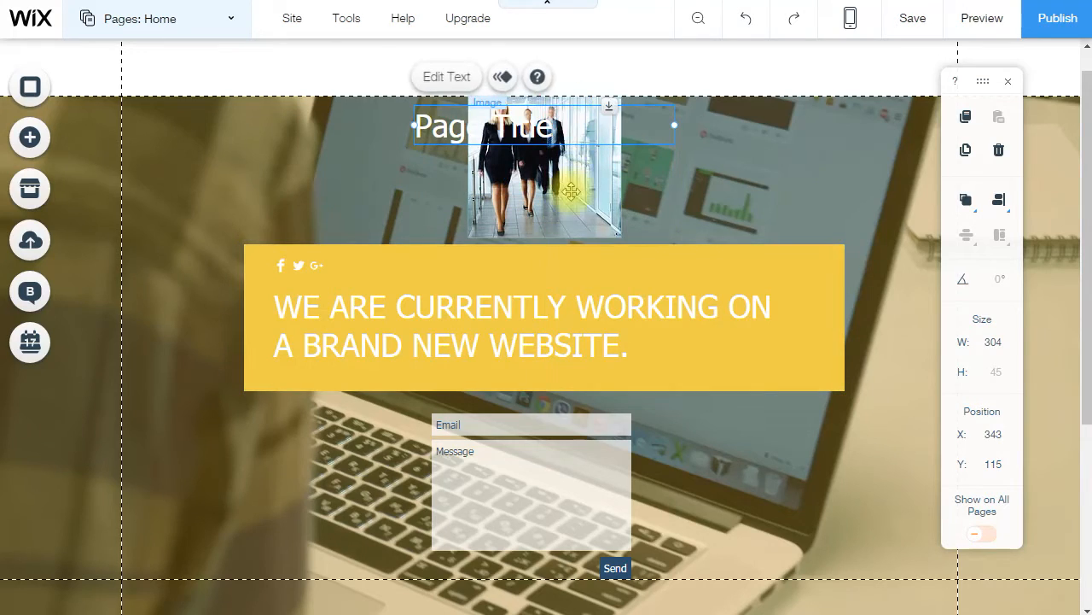
click(573, 197)
key(Delete)
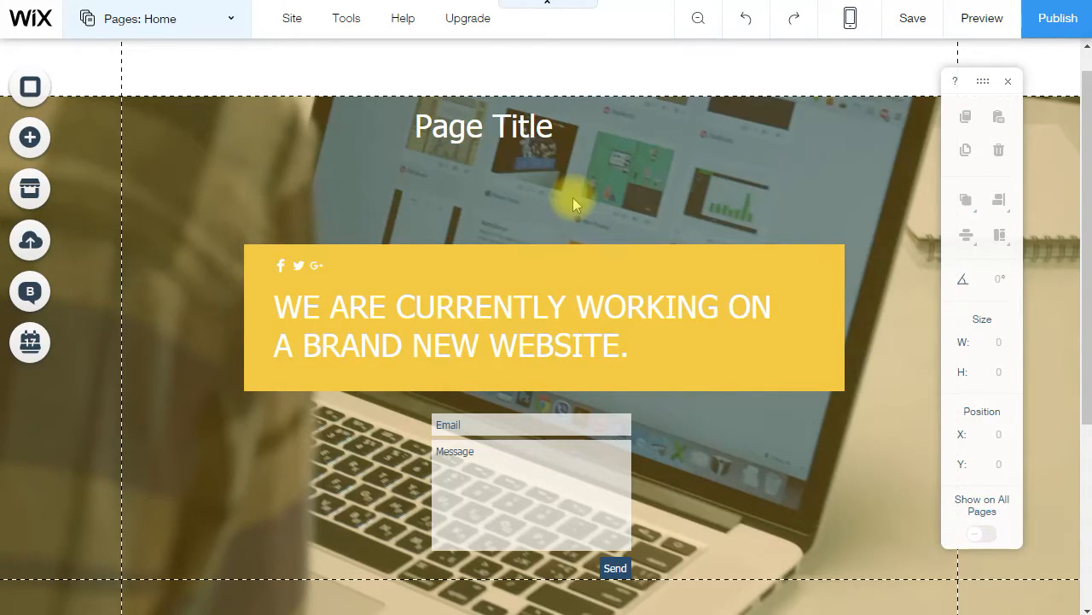
click(546, 126)
double_click(517, 126)
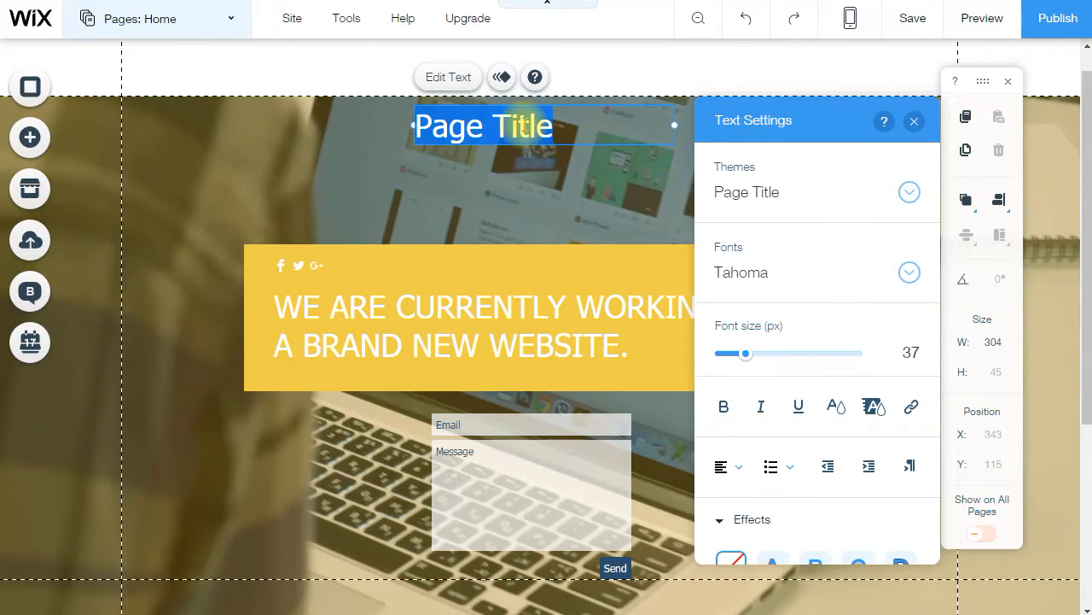
text(Create FRE)
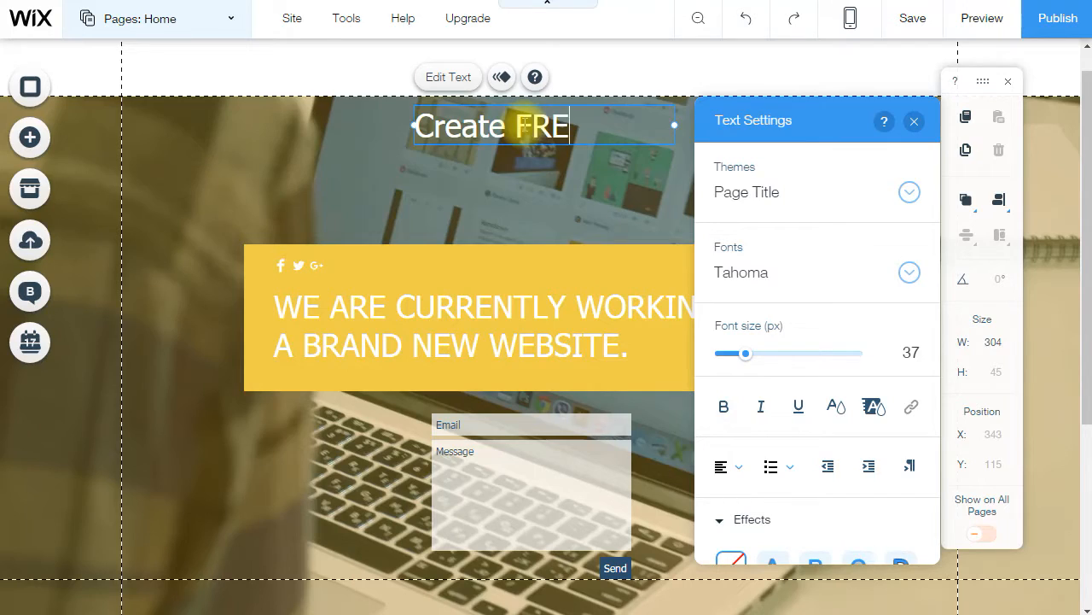
text(E Squeeze Pages!)
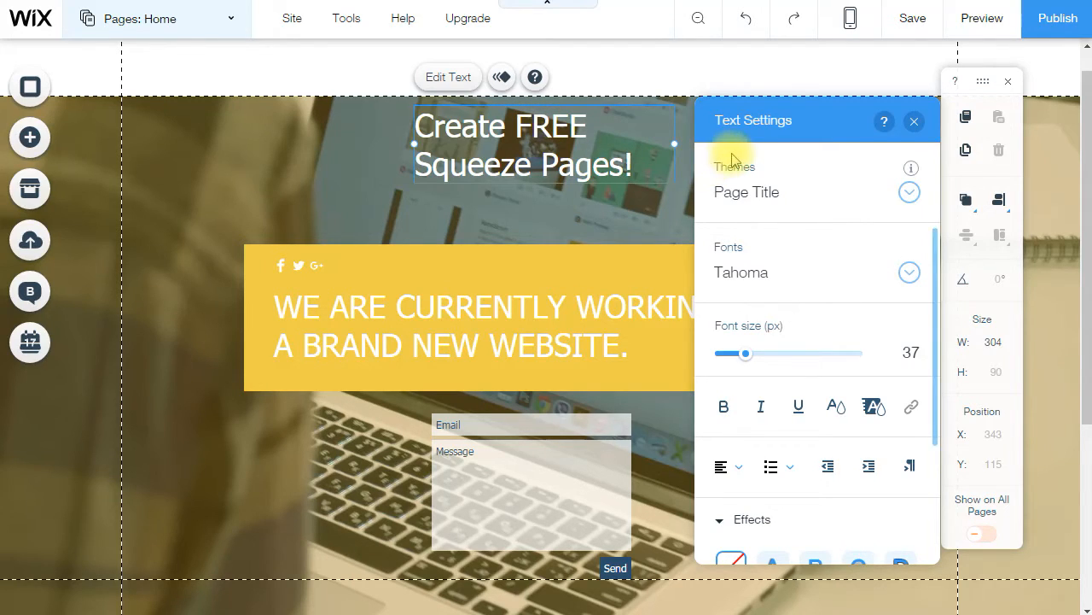
- Widen the title box so the text fits on one line and shift it toward centre
drag(675, 145, 837, 150)
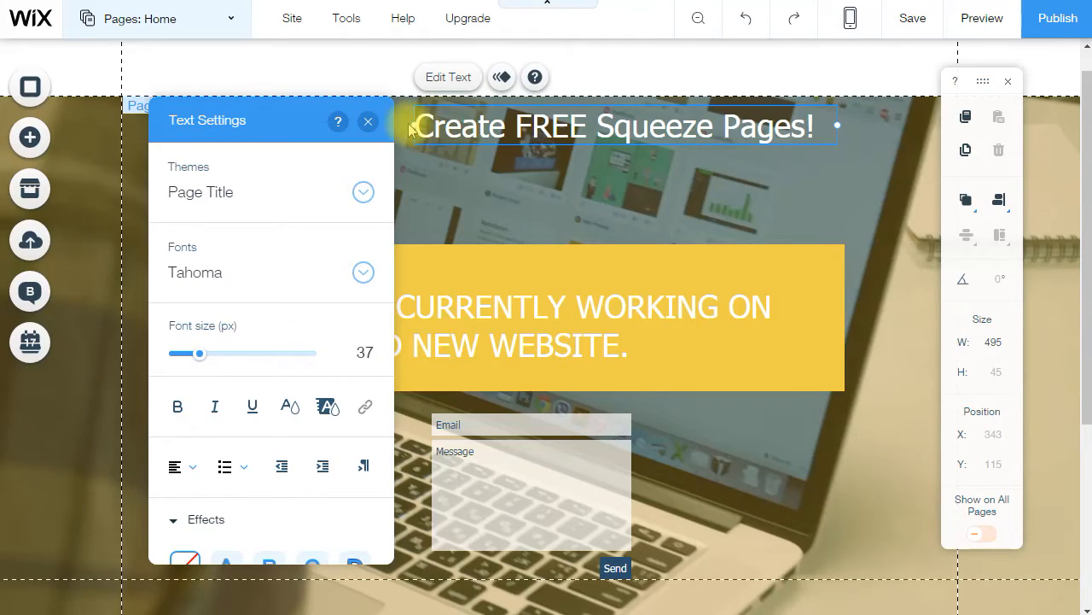
drag(414, 126, 349, 128)
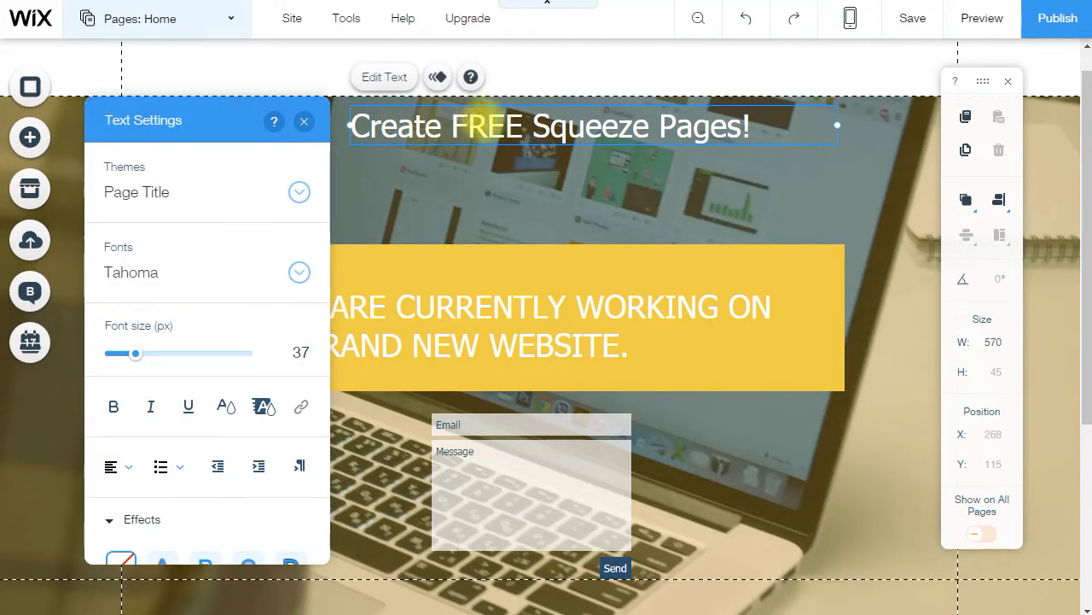
click(567, 182)
click(581, 128)
drag(579, 111, 525, 115)
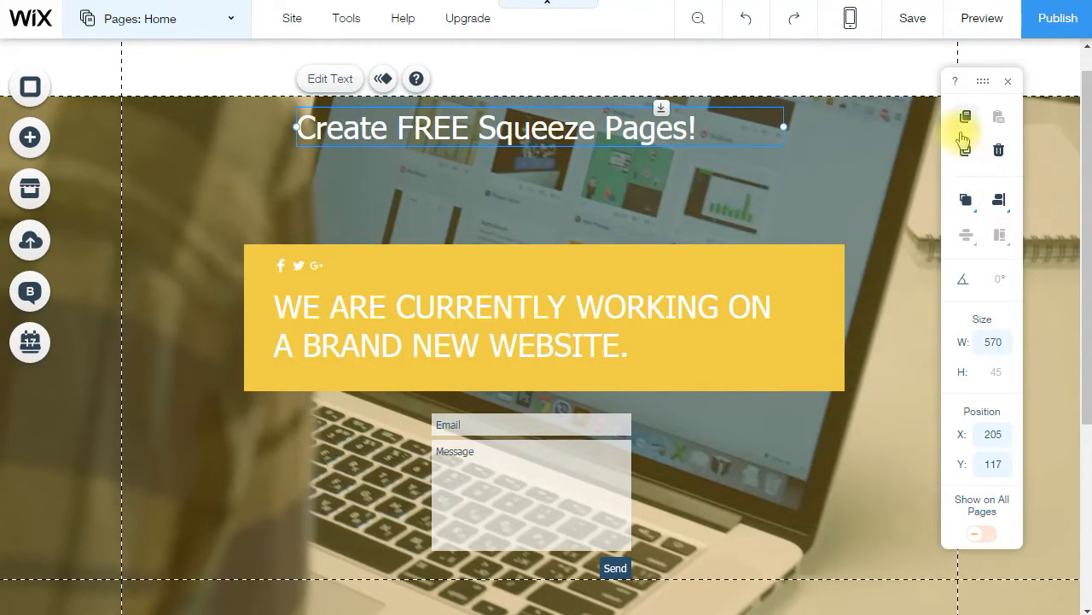
- Make the title centre-aligned and bold, apply text Effect B, and adjust its font size
double_click(595, 130)
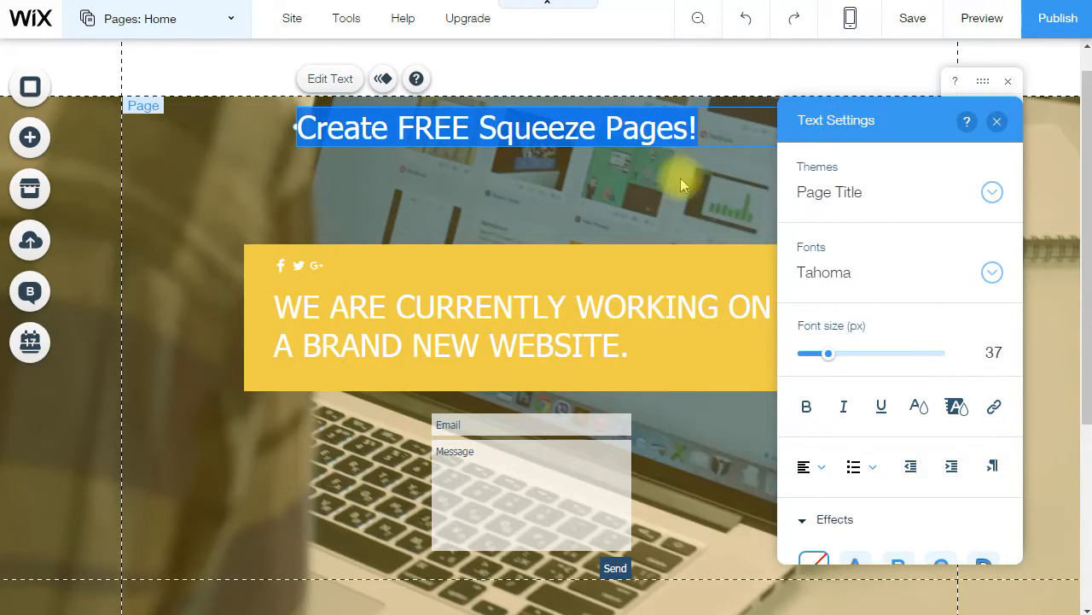
click(813, 471)
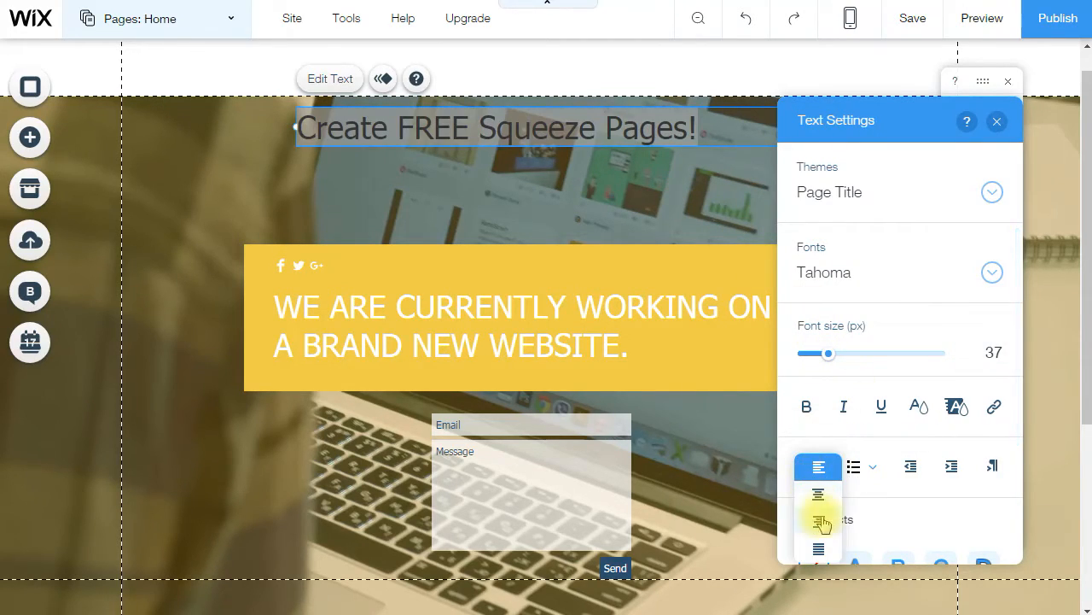
click(819, 495)
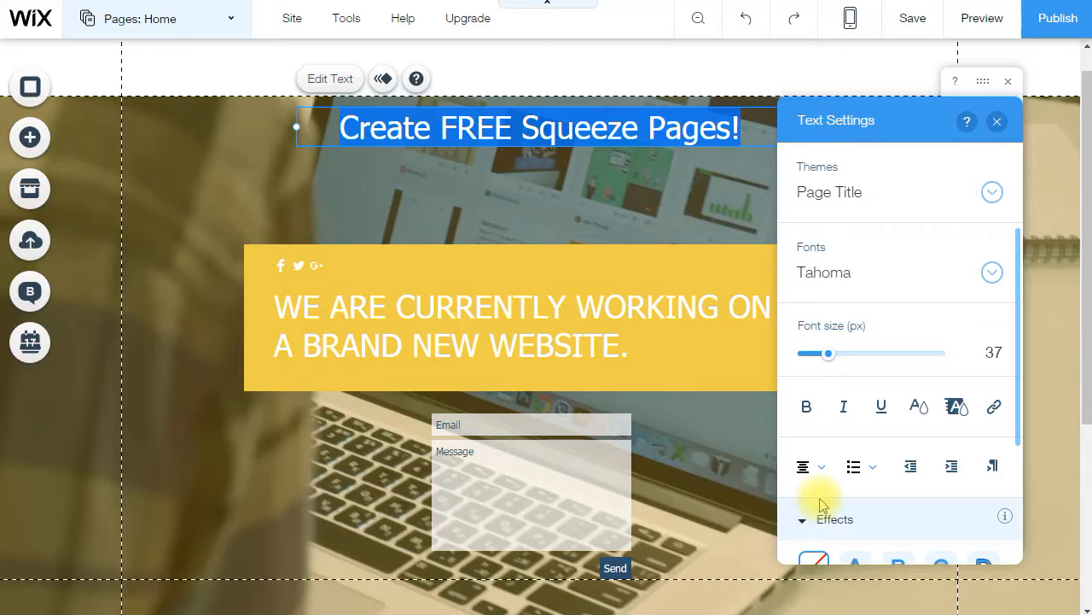
click(806, 407)
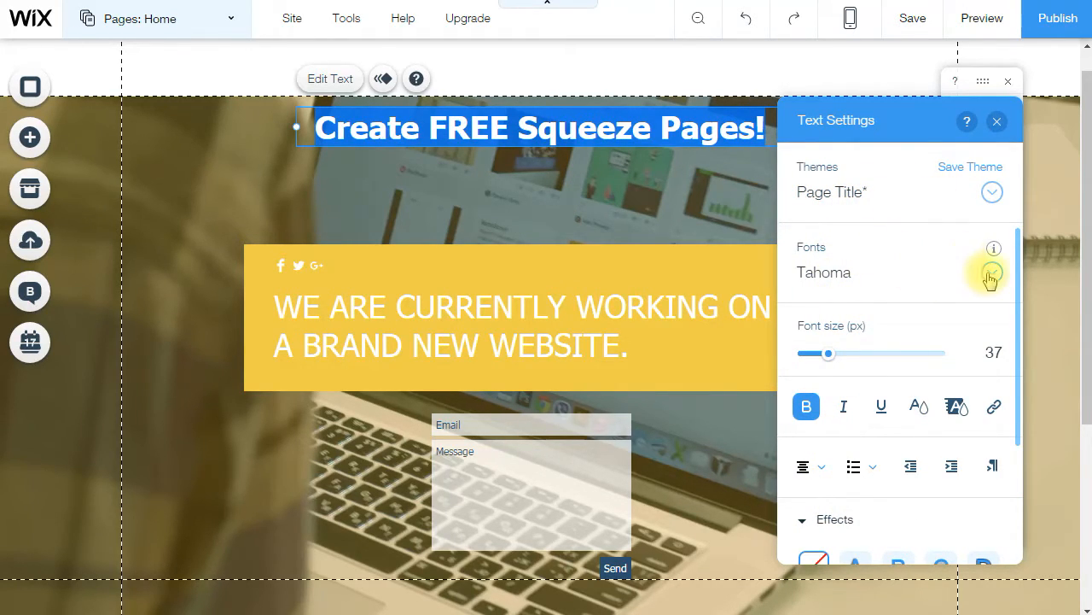
scroll(902, 349, down, 4)
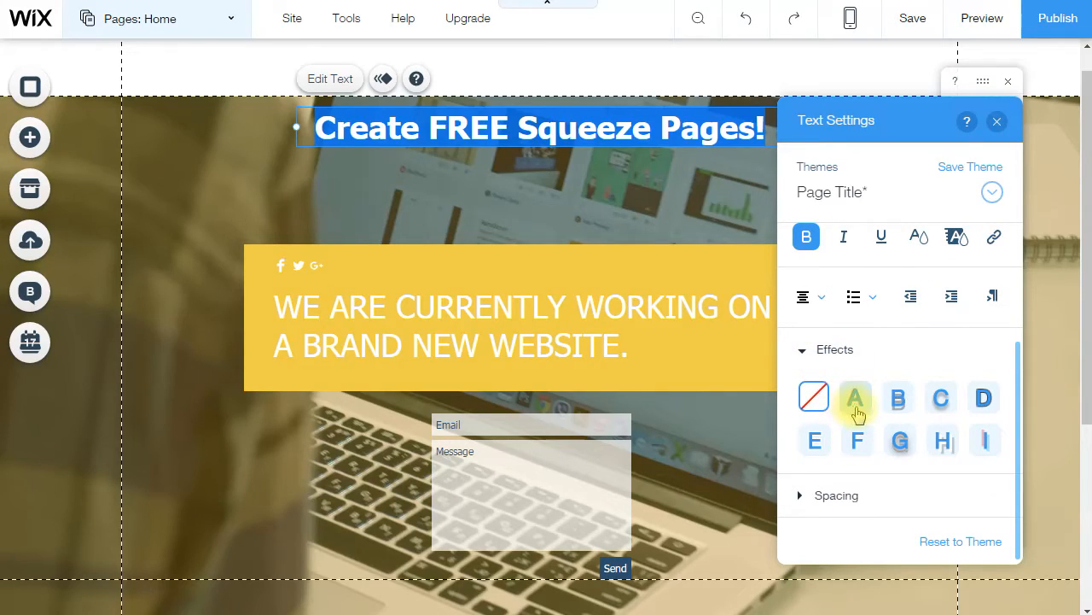
click(898, 401)
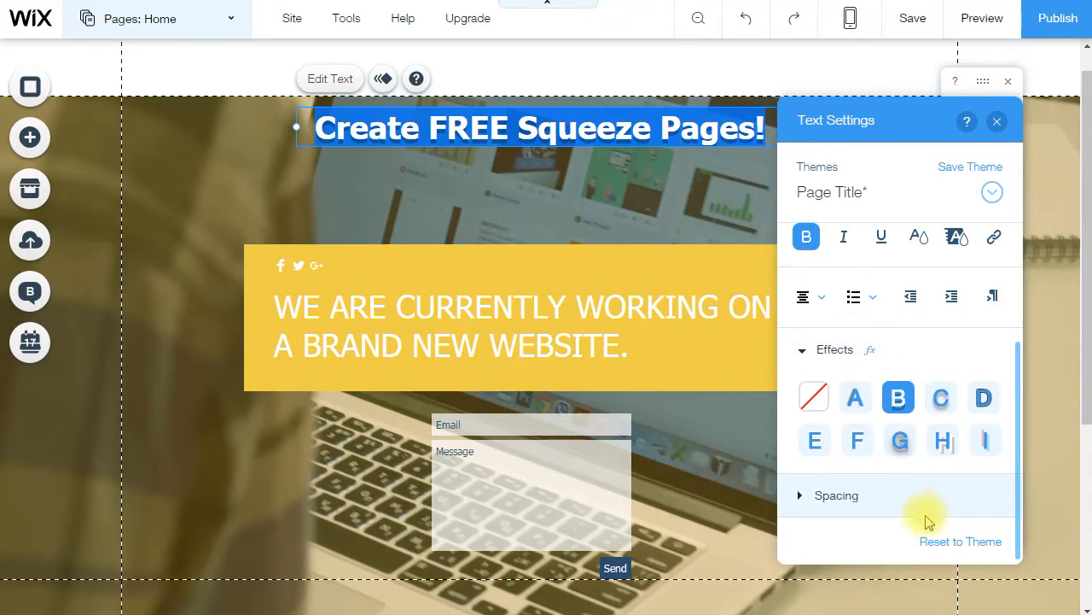
scroll(927, 517, up, 4)
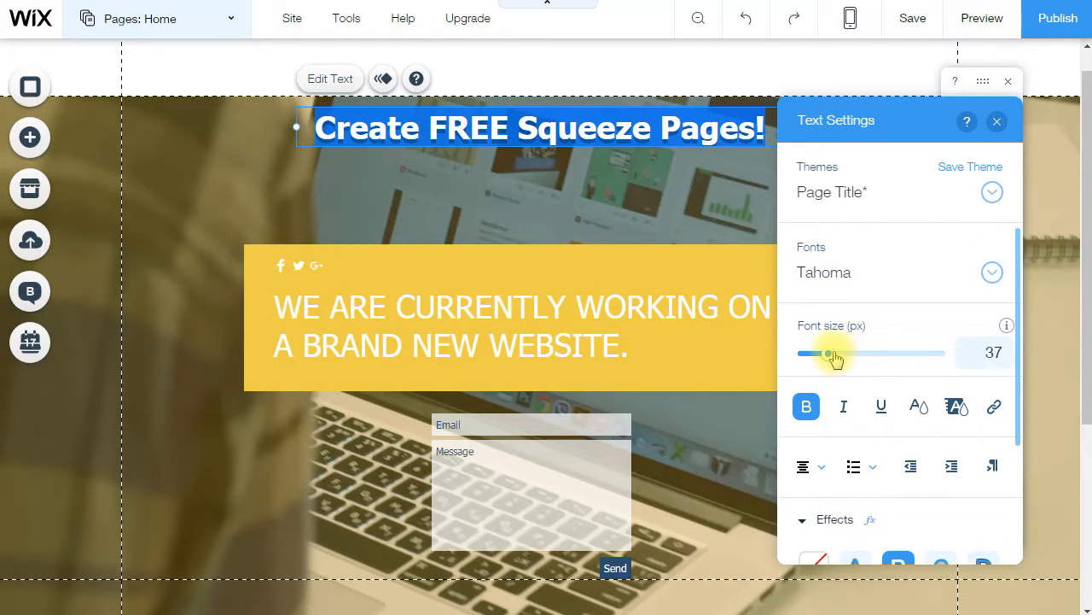
drag(843, 359, 837, 358)
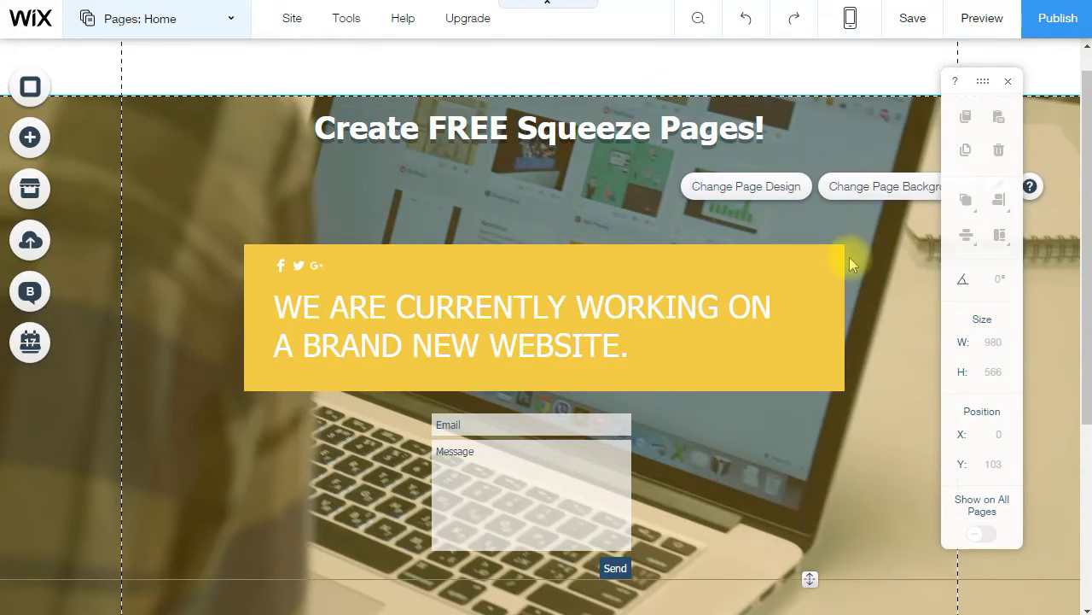
- Replace the yellow box behind the headline with the dark-blue arrow box design
double_click(603, 326)
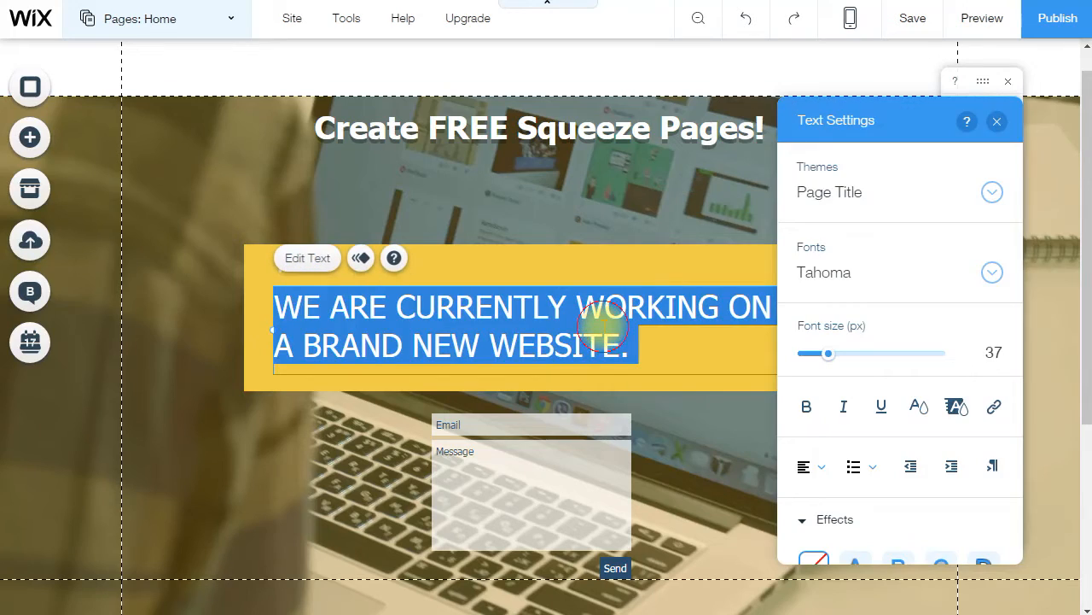
click(535, 251)
click(542, 251)
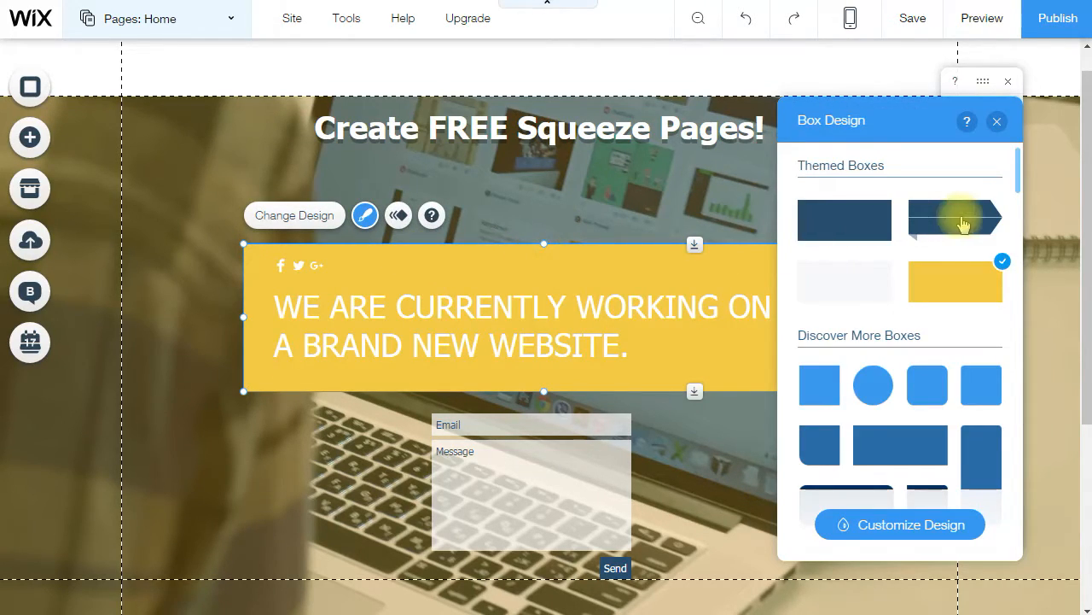
click(944, 230)
- Change the headline to 'Learn How To Create Free Squeeze Page in 5 Simple Steps', centred
double_click(549, 305)
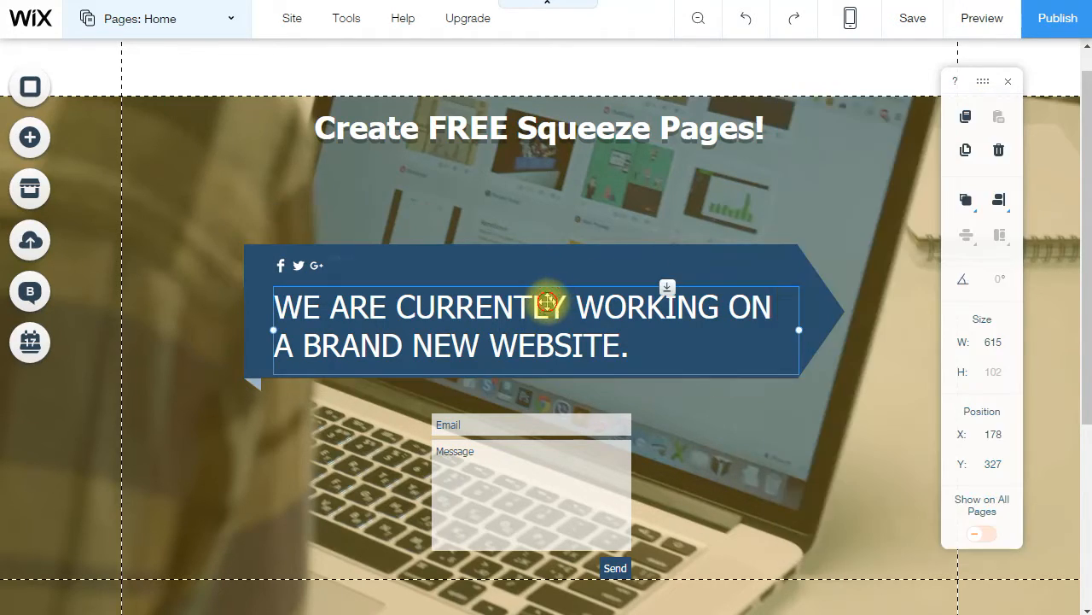
key(BackSpace)
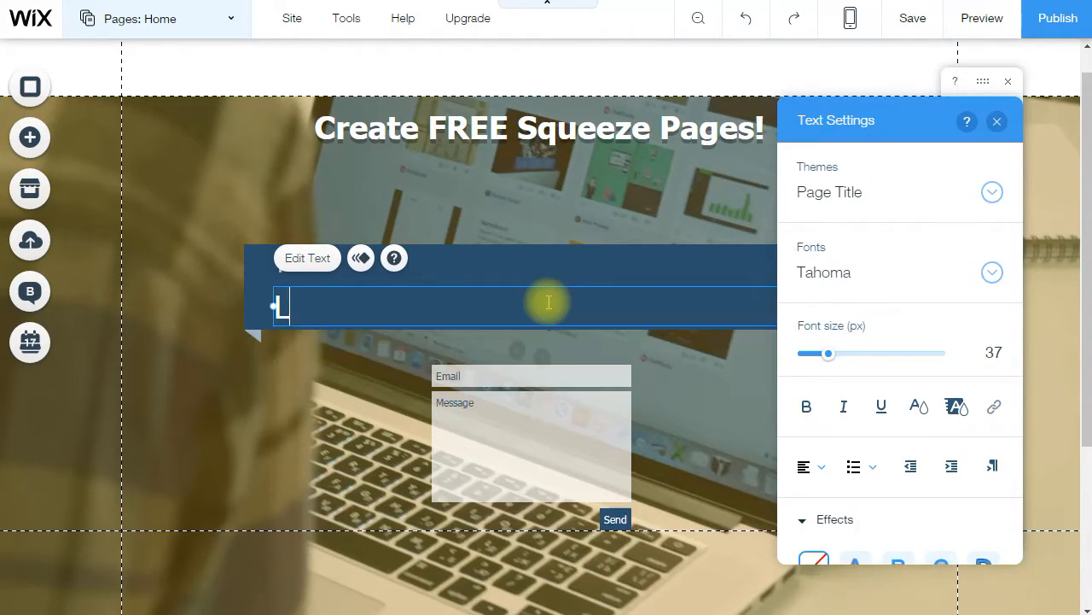
text(Lea)
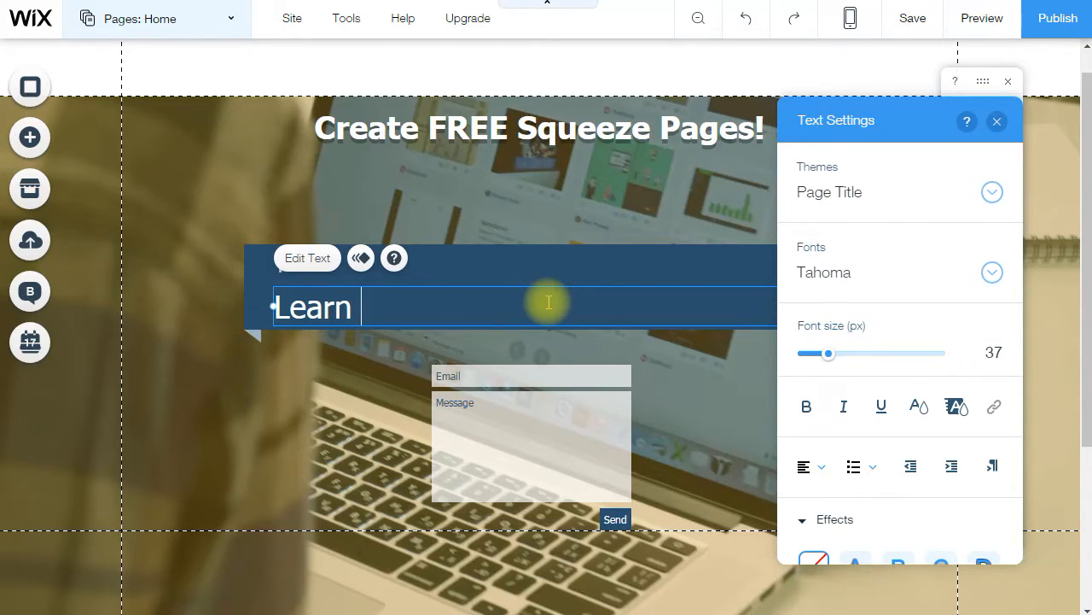
text(rn)
text(How To Create Free Squeeze Page in 5 Simple Steps)
key(ctrl+a)
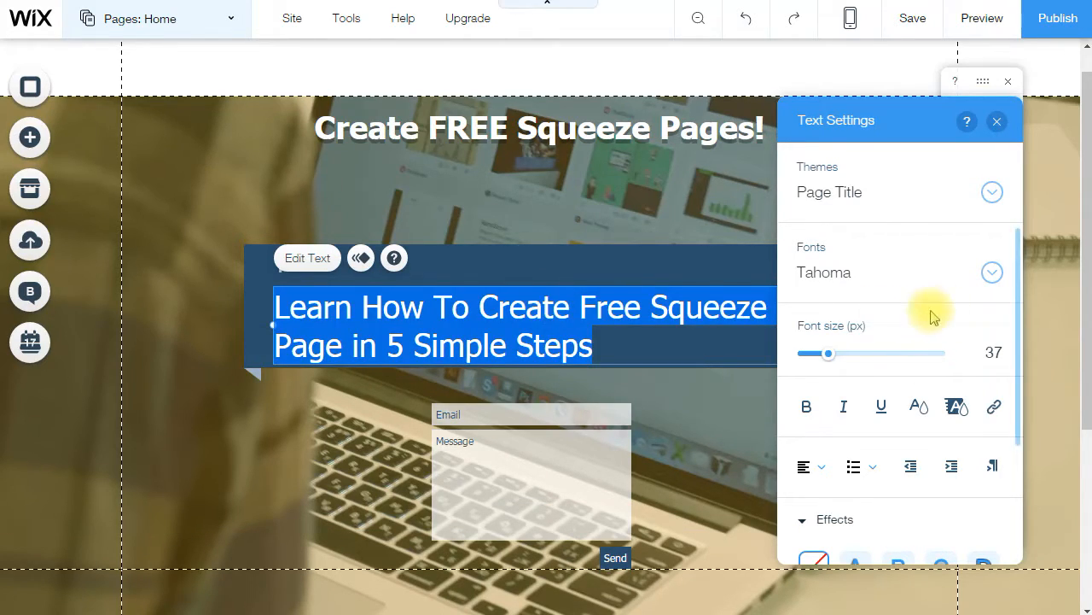
click(819, 466)
click(819, 495)
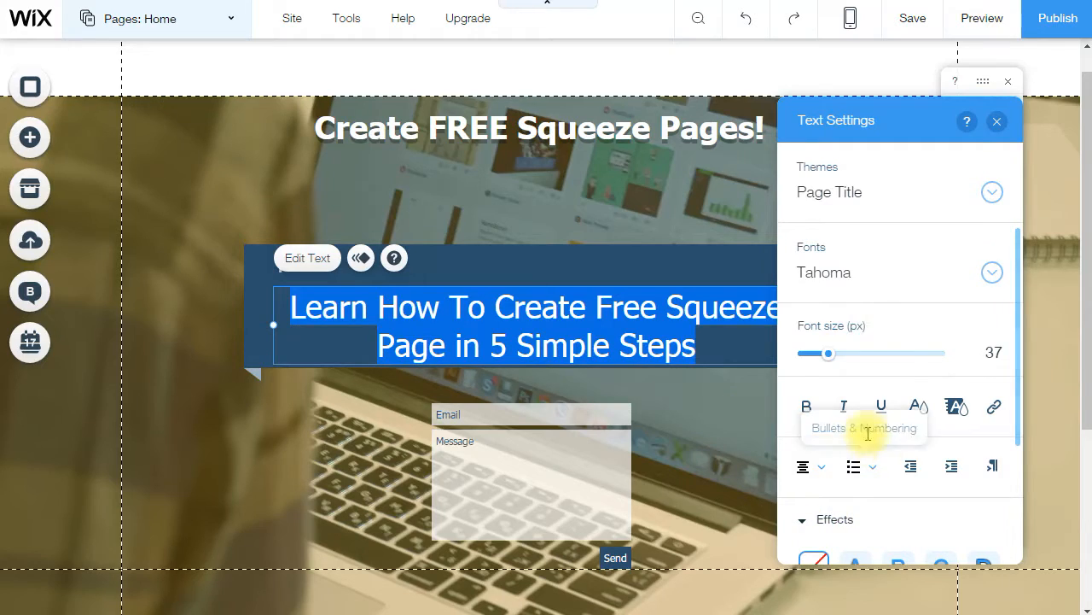
- Set the headline font to Patrick Hand at 35 px
drag(829, 353, 824, 359)
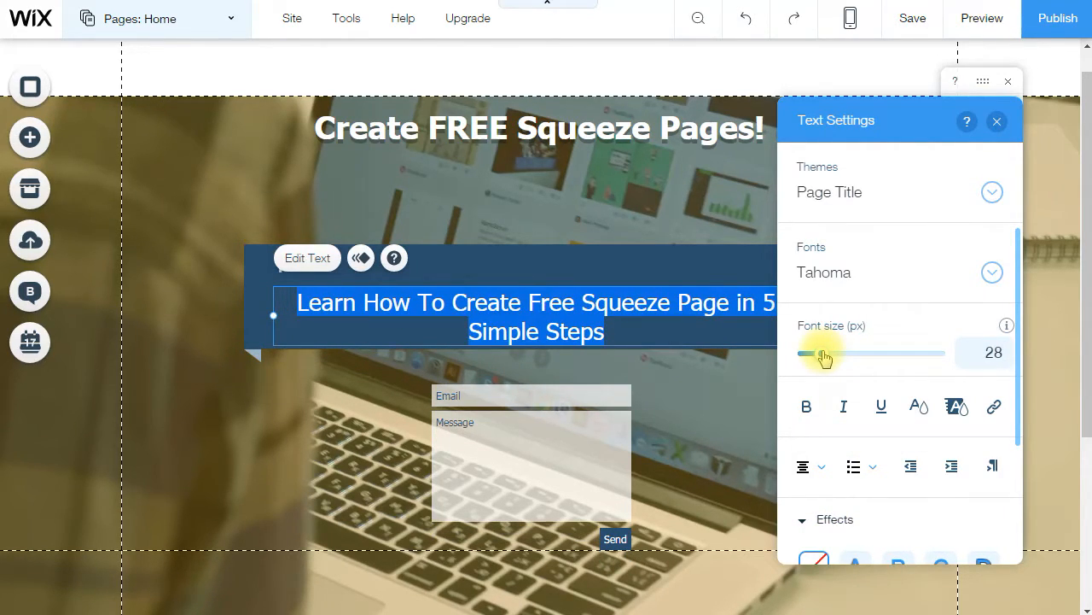
click(990, 273)
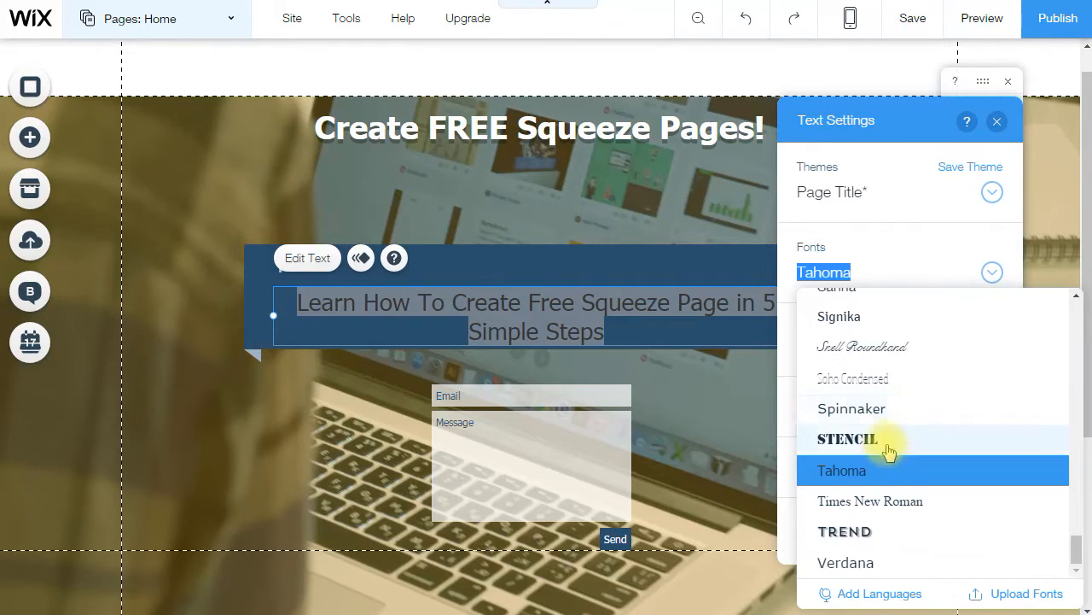
click(888, 449)
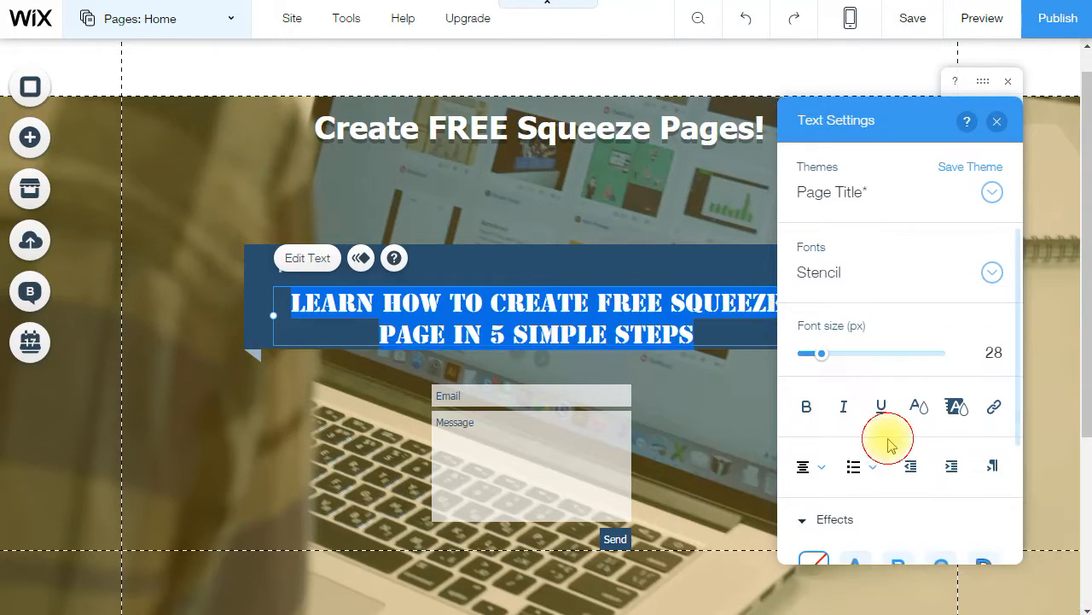
click(992, 282)
scroll(919, 427, up, 3)
click(907, 429)
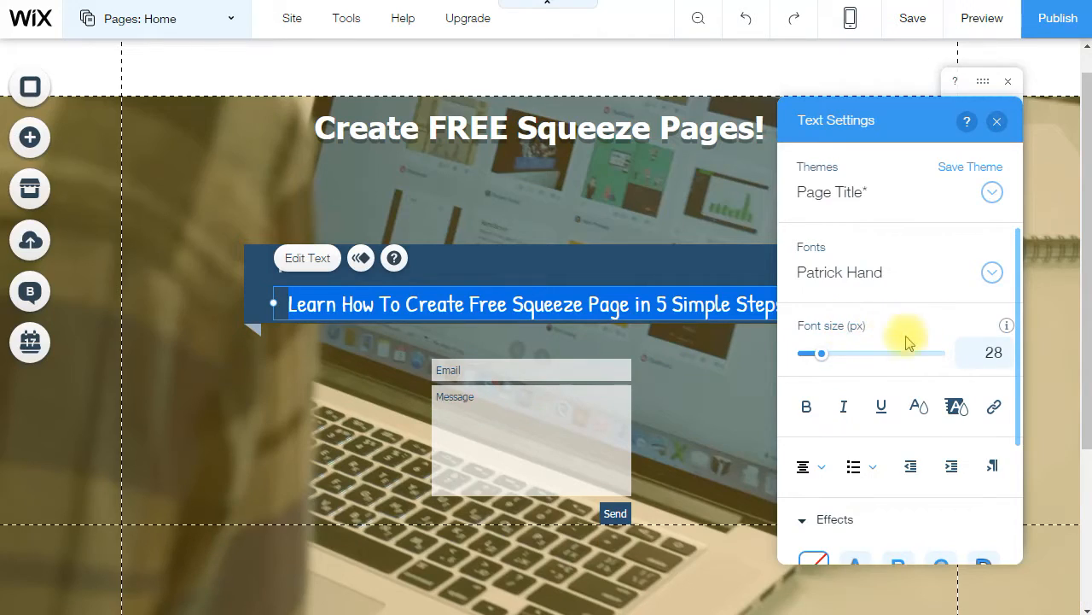
drag(822, 353, 830, 360)
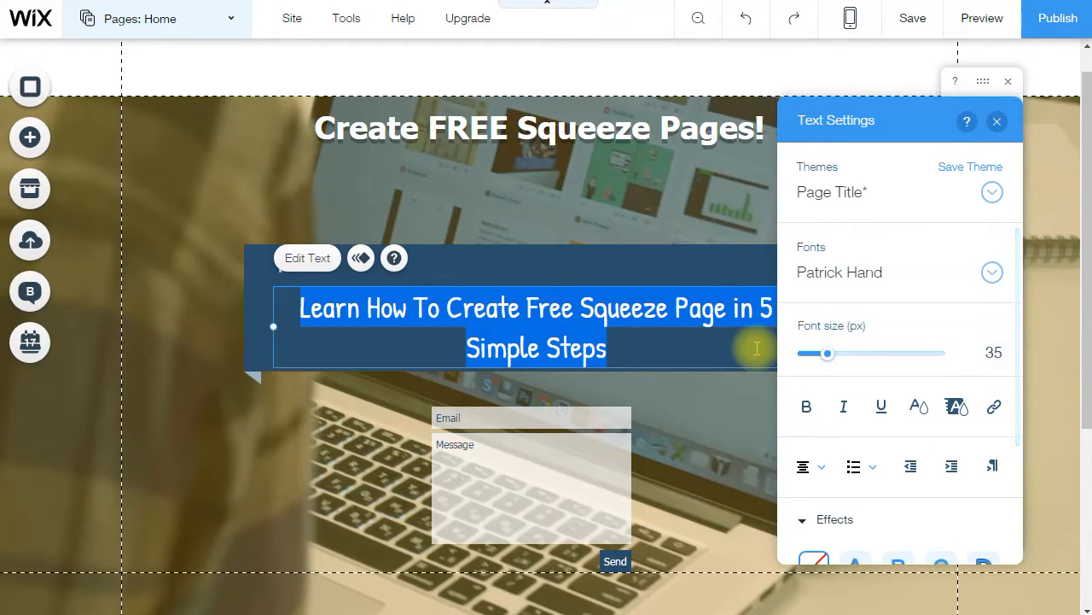
scroll(813, 415, down, 4)
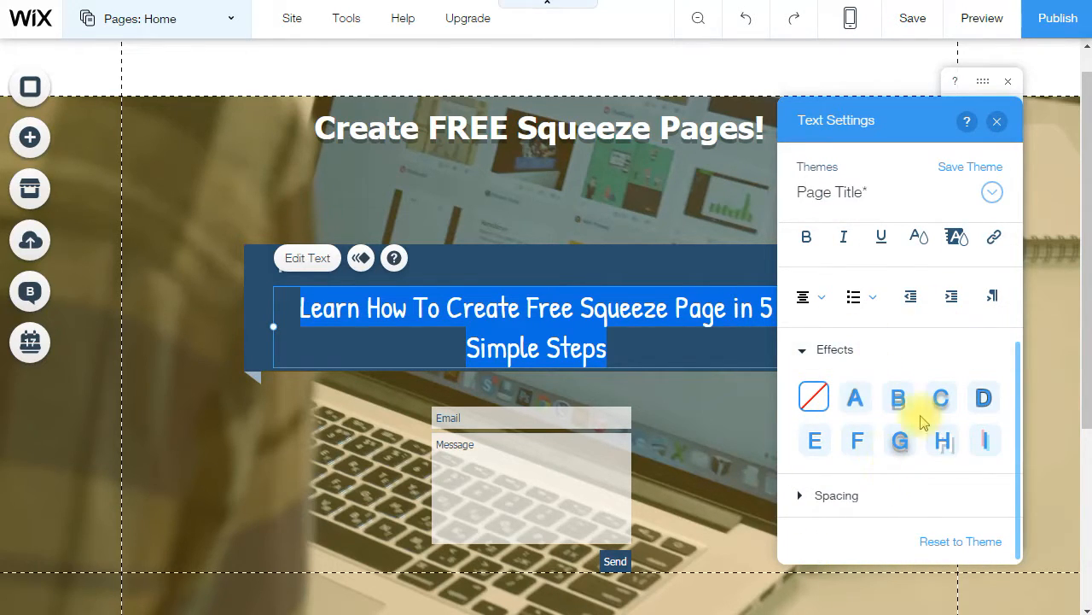
scroll(948, 218, up, 4)
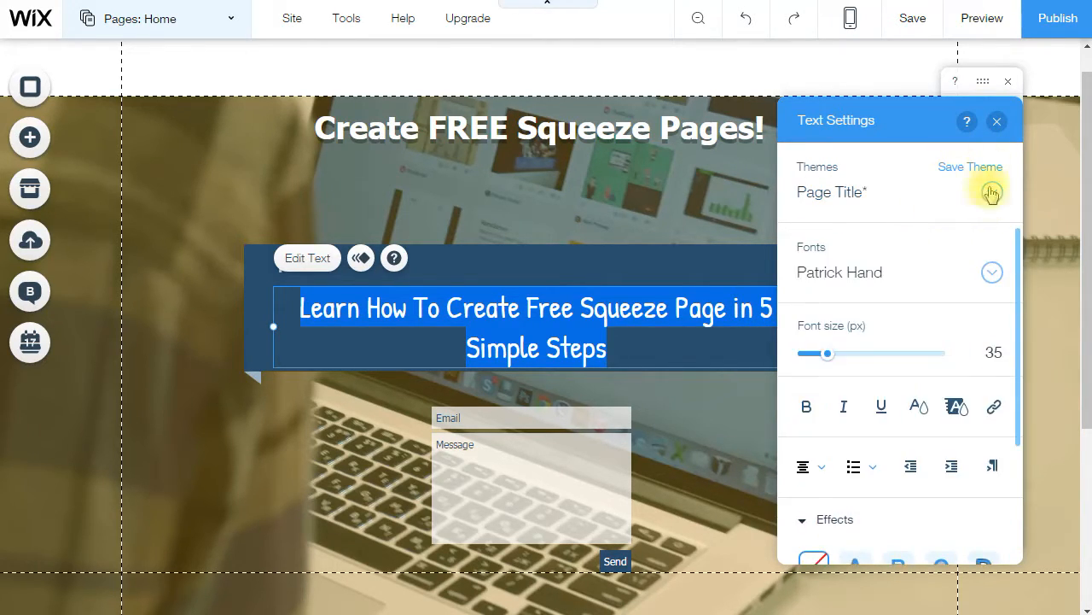
click(997, 120)
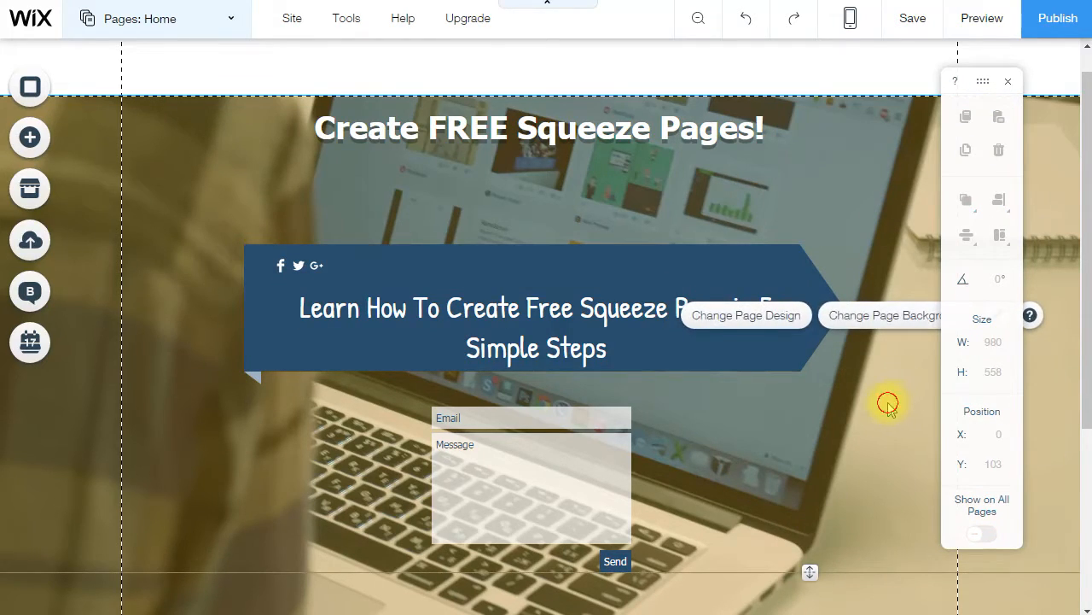
- Remove the Google+ and Twitter icons and point the Facebook icon to the creator's course page
double_click(303, 268)
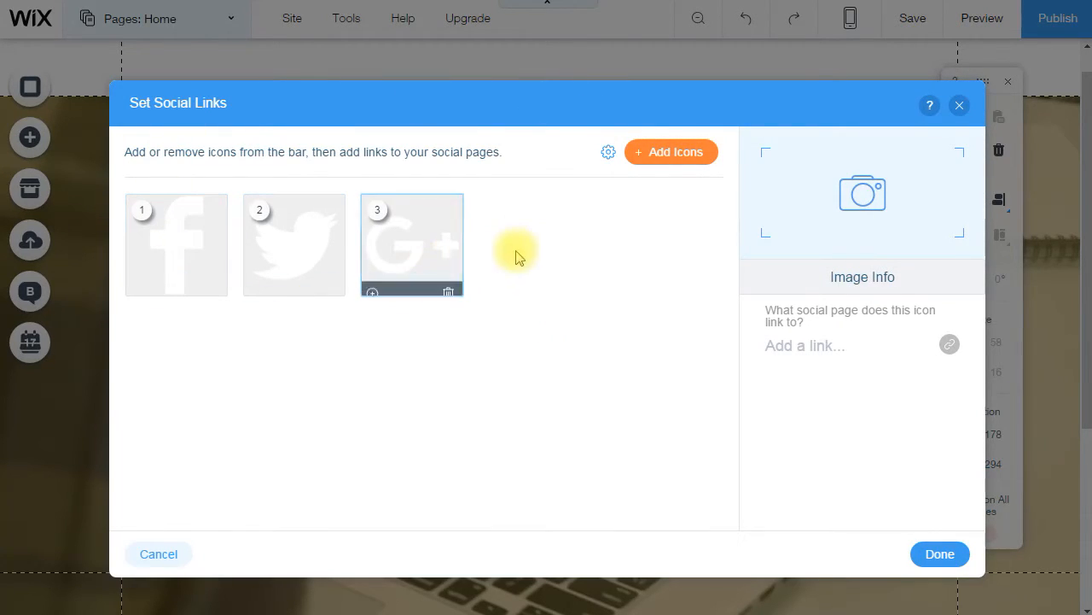
click(448, 284)
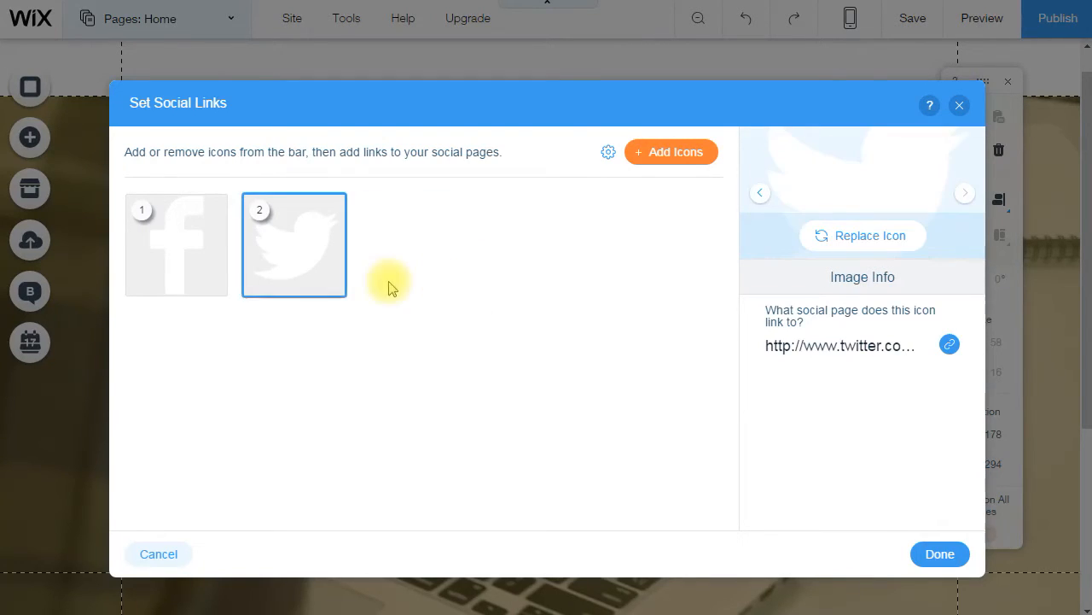
click(329, 285)
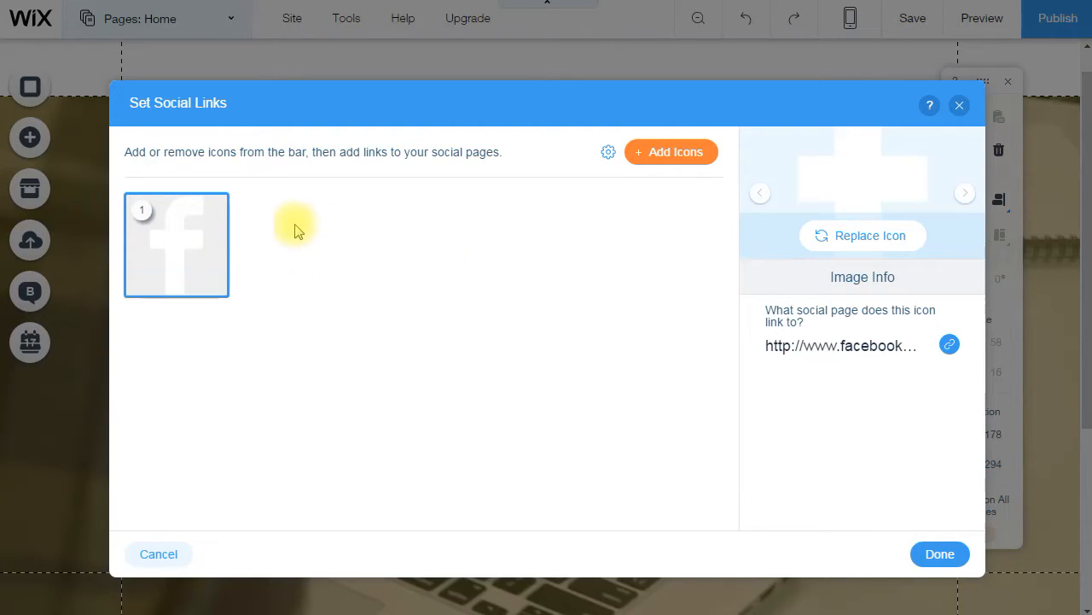
mouse_move(191, 251)
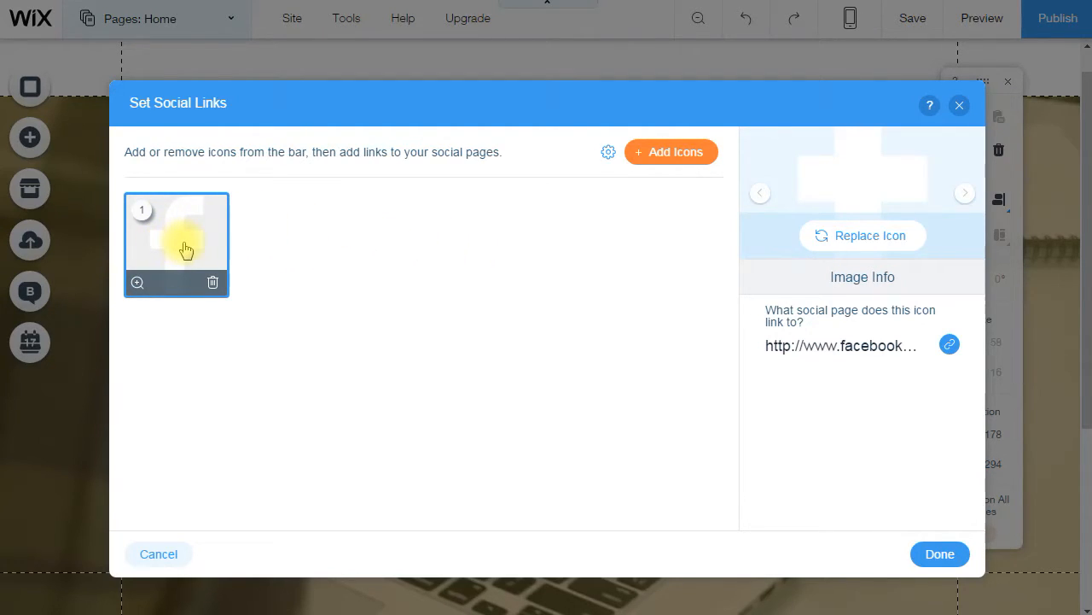
click(949, 345)
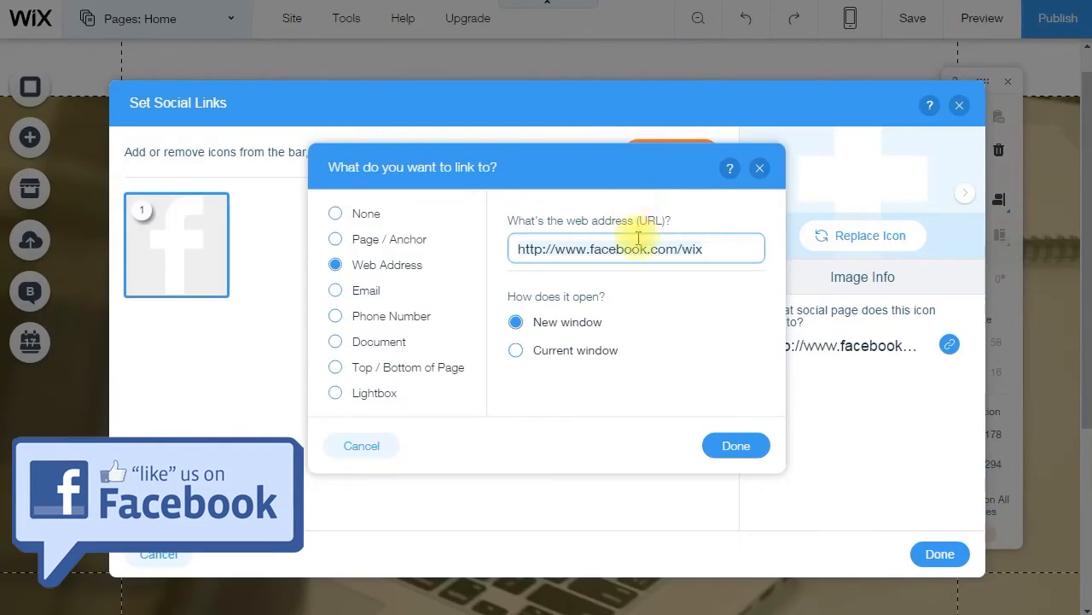
key(ctrl+a)
key(ctrl+v)
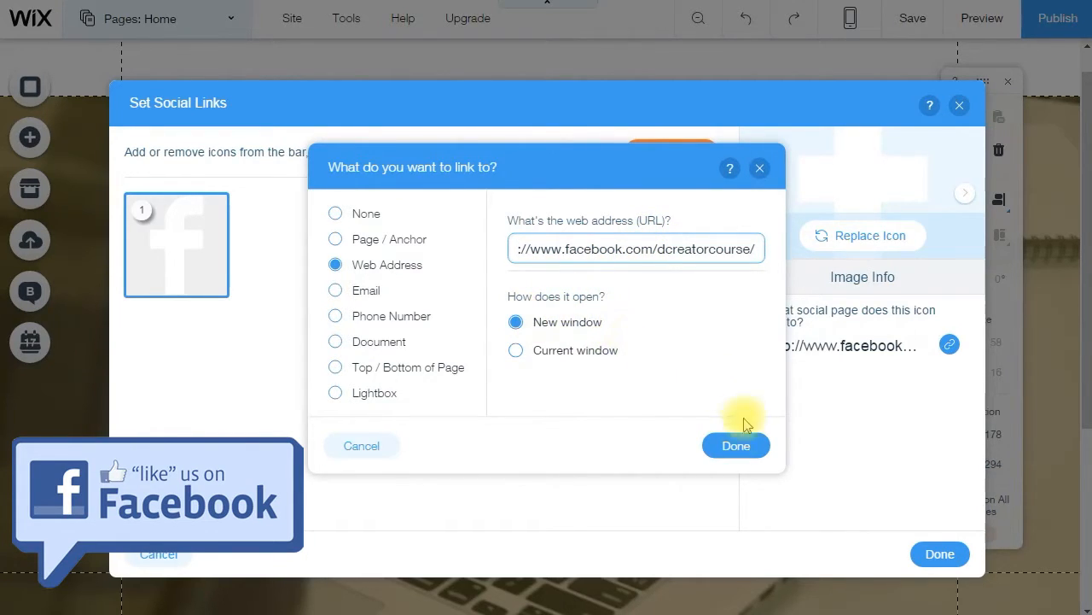
click(734, 445)
click(927, 551)
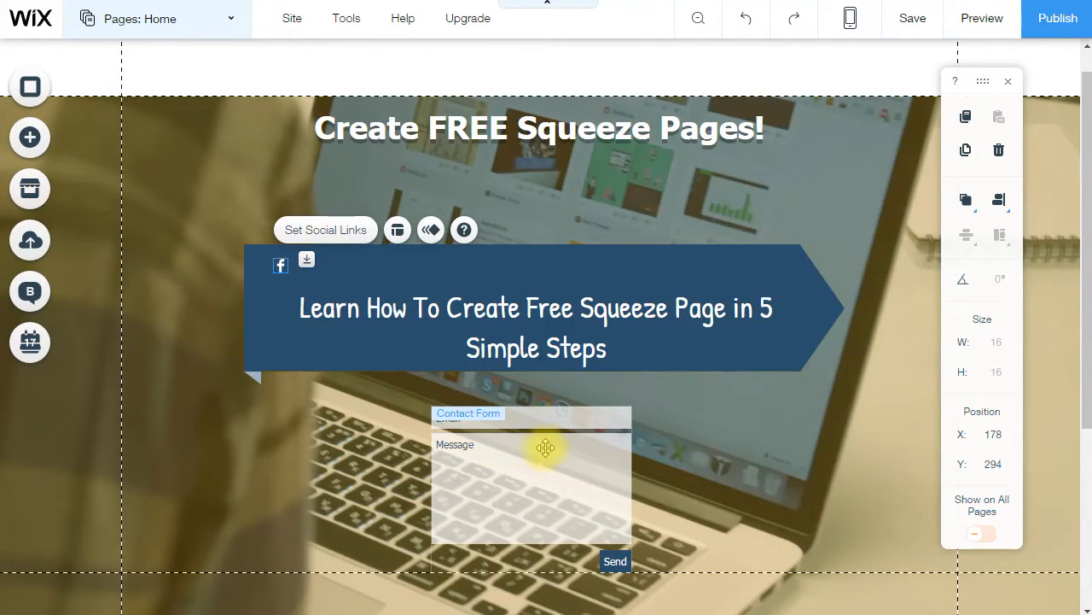
- Open the contact form settings, ready to enter the address that receives submissions
click(495, 478)
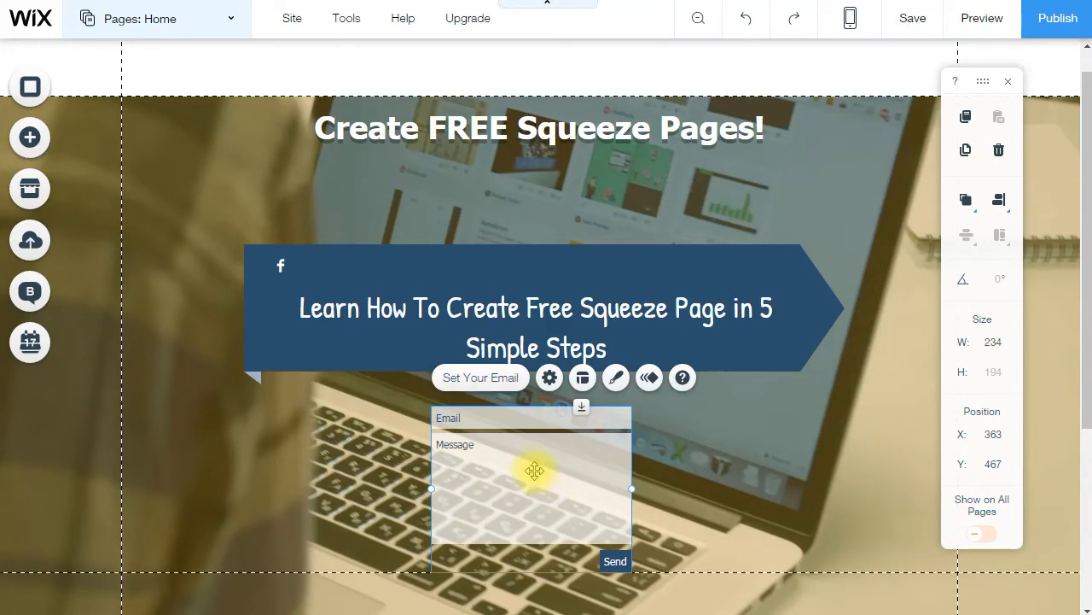
double_click(534, 469)
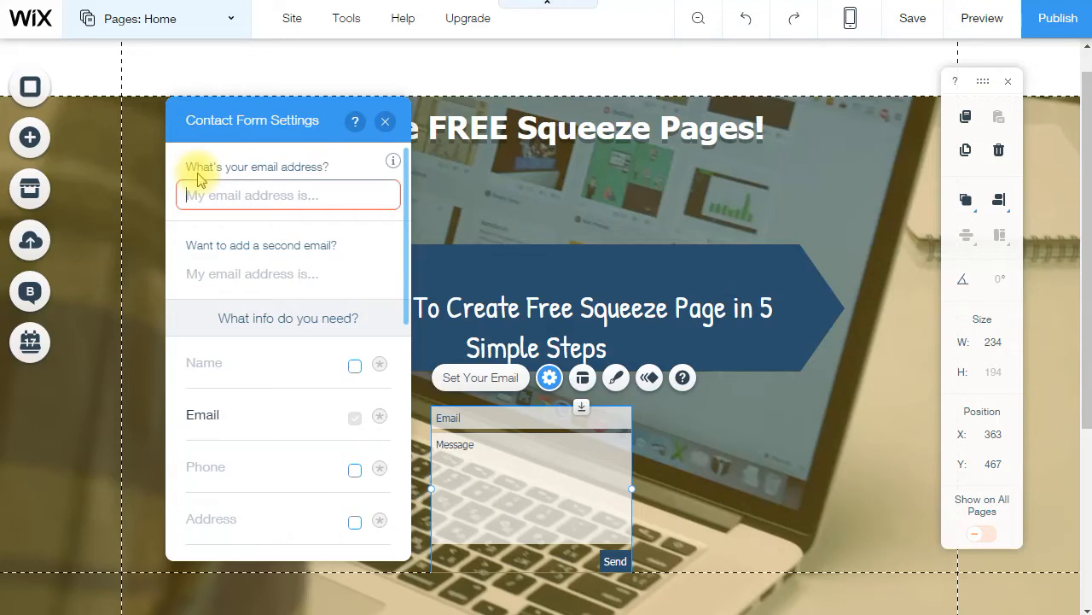
click(237, 184)
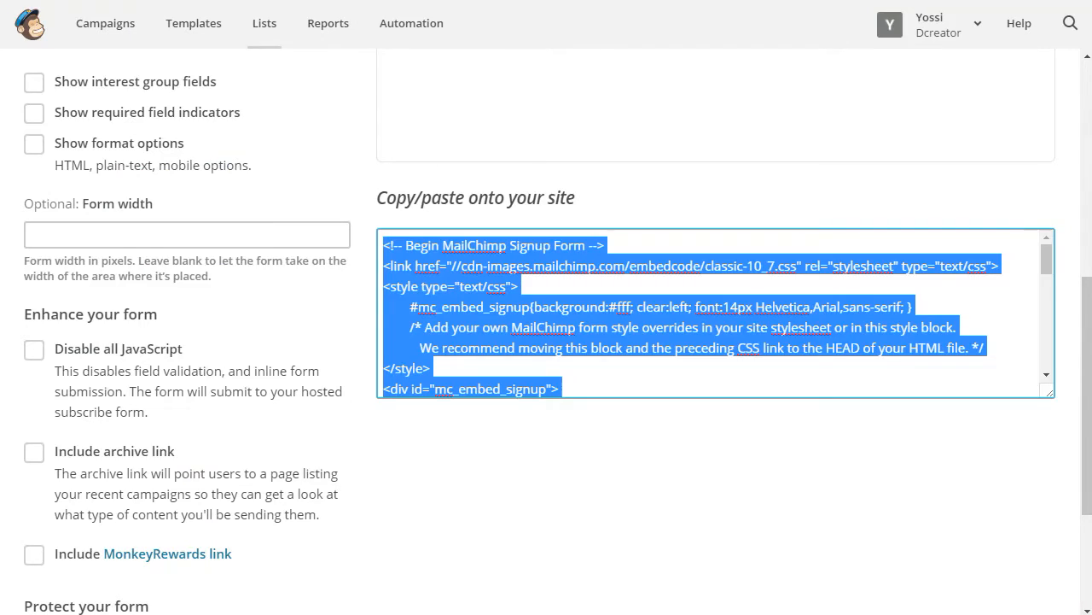
- Scroll up the list's Embedded forms page and open the Add subscribers options
scroll(401, 171, up, 6)
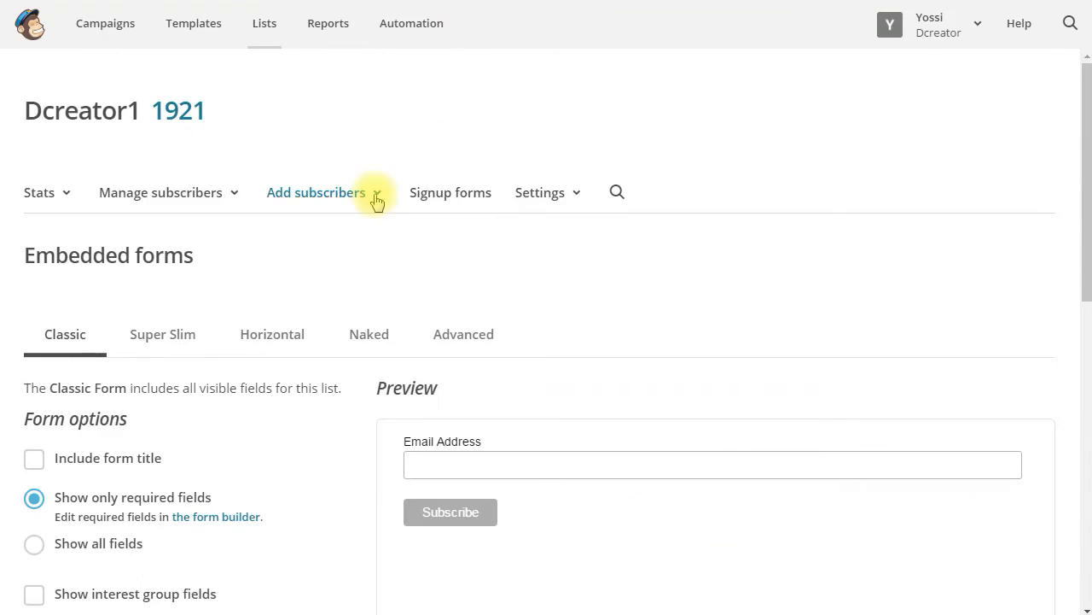
click(377, 196)
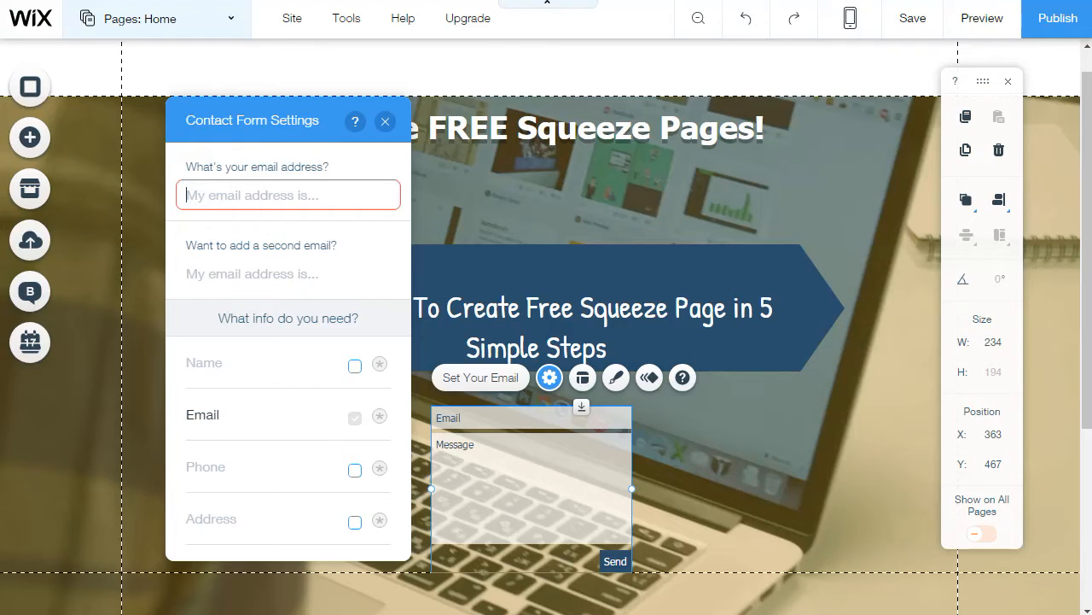
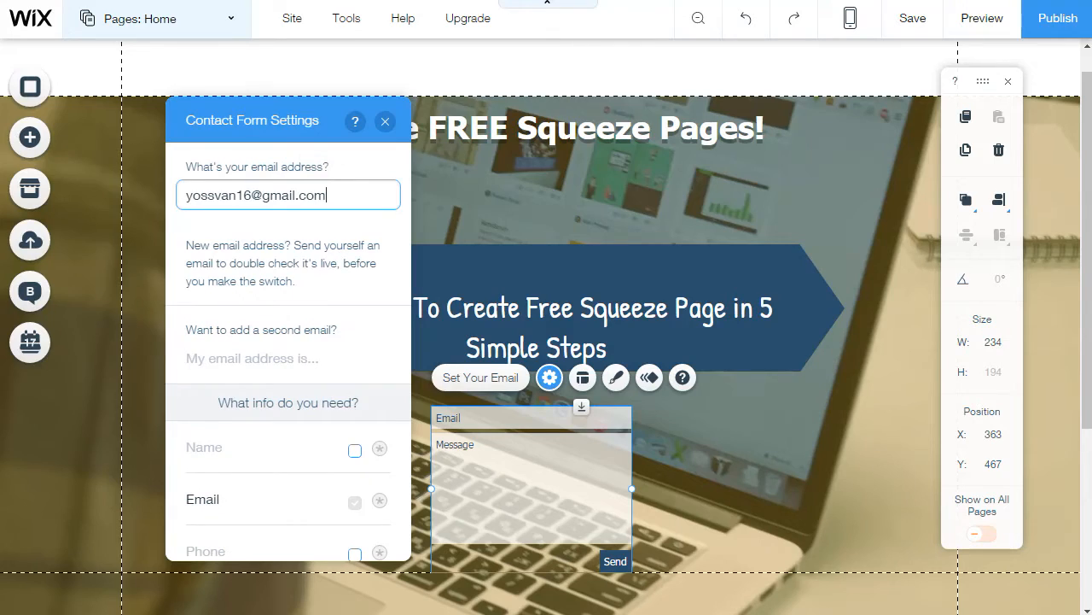
- Enter the notification e-mail address and remove the Message field from the form
scroll(268, 281, down, 3)
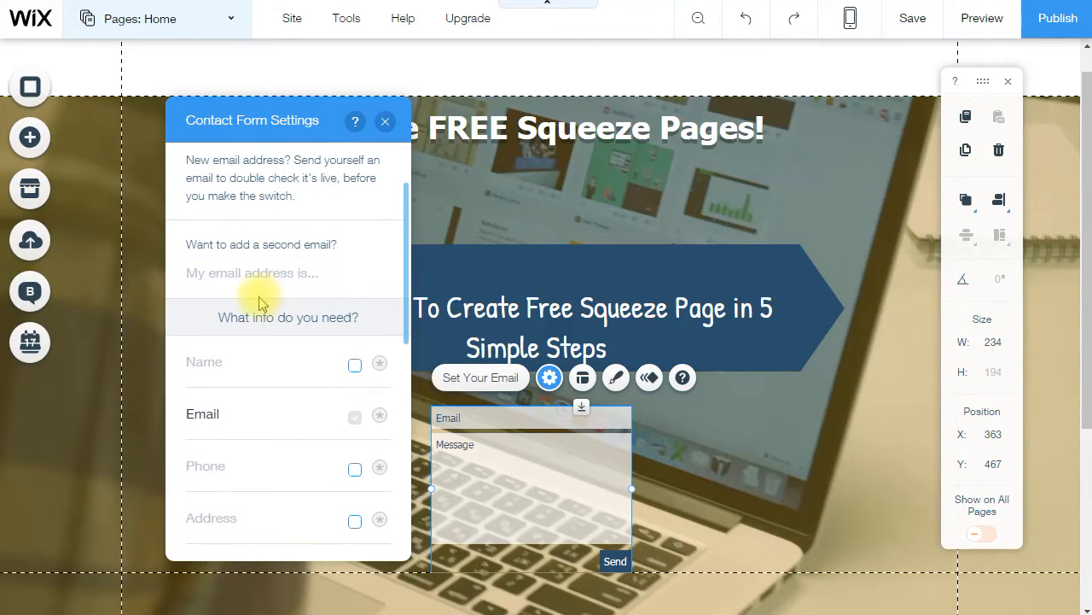
scroll(308, 325, down, 2)
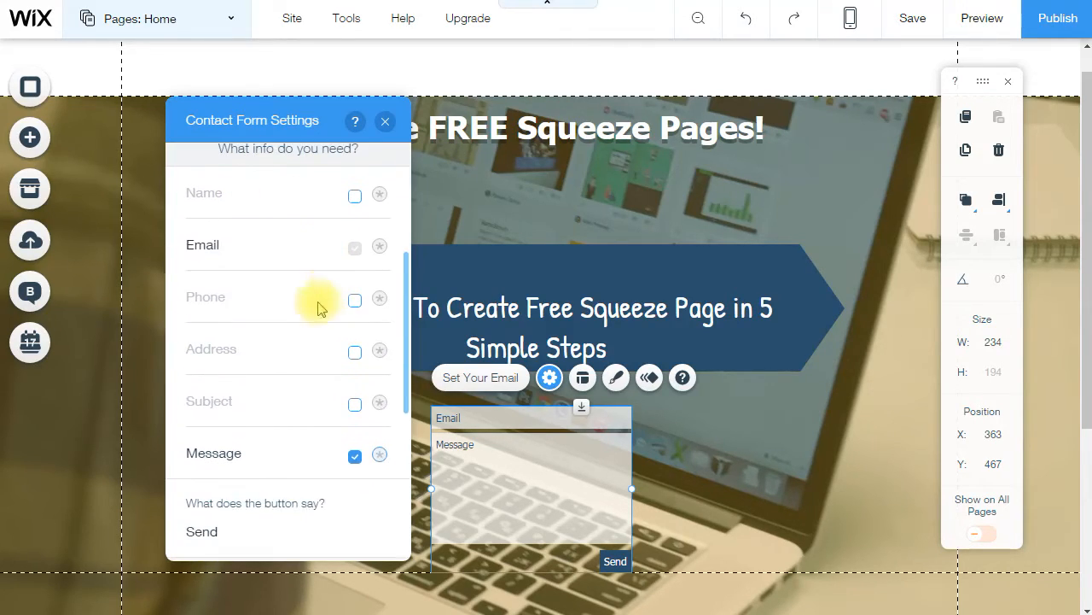
click(355, 455)
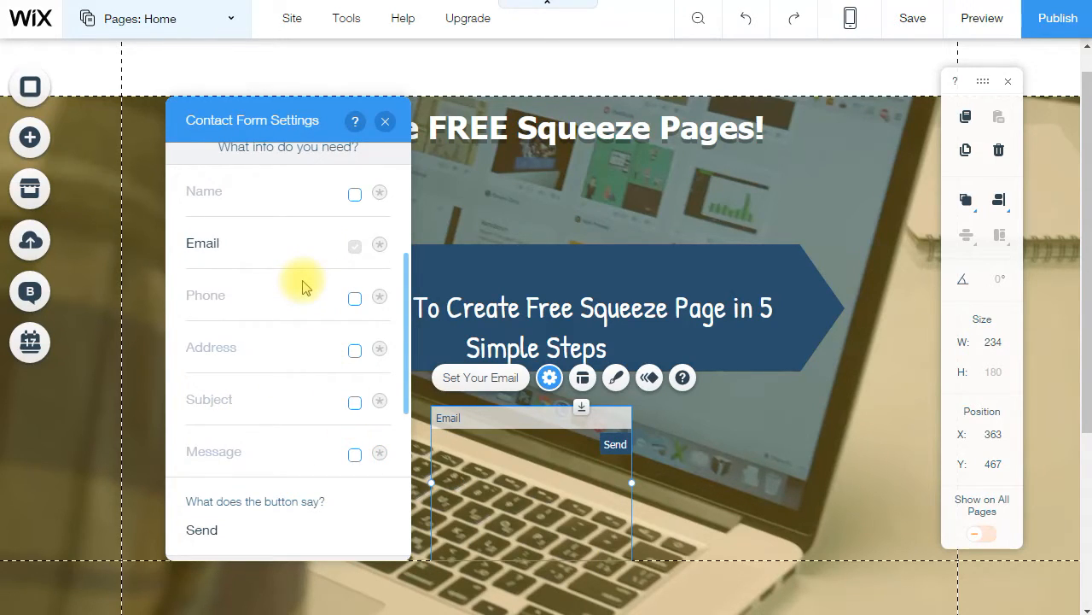
- Change the submit button text to 'Watch Video NOW!'
scroll(303, 288, down, 4)
click(203, 273)
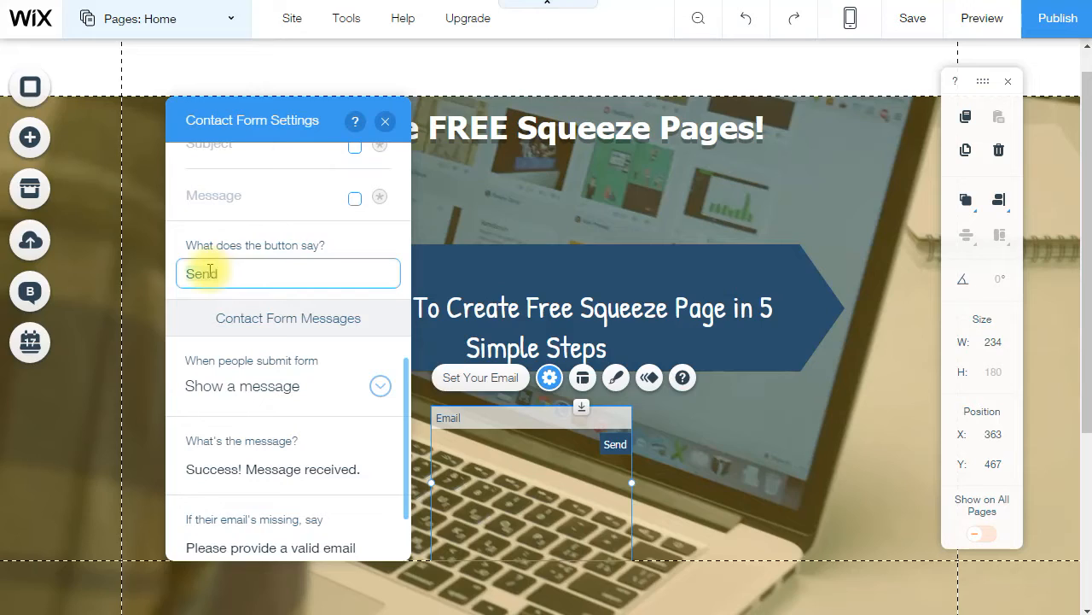
text(Watch Video NOW!)
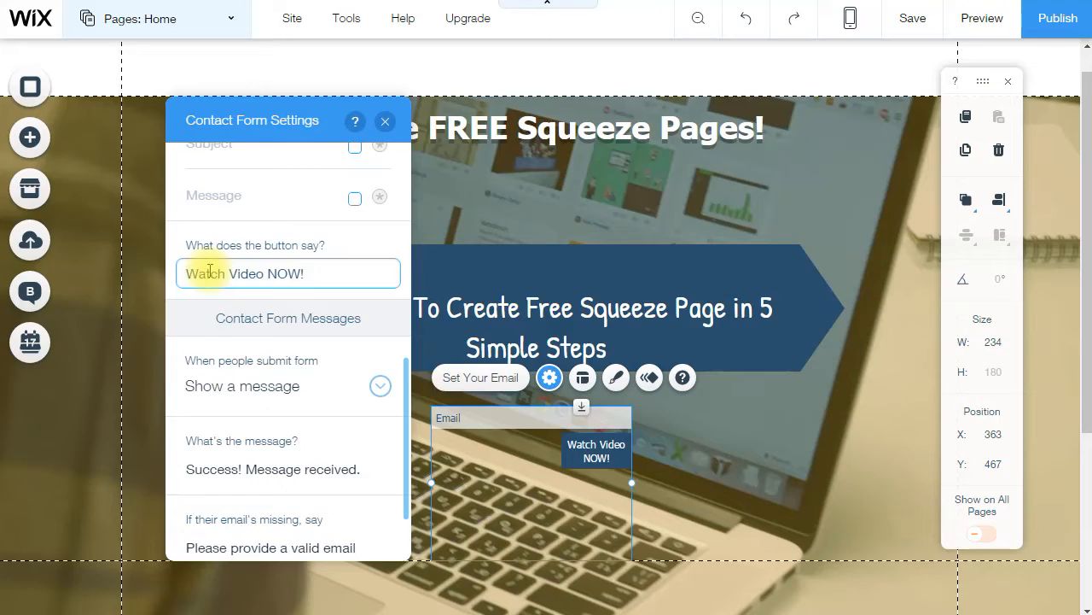
click(286, 318)
- Replace the success message with 'Thank you for your subscription!'
scroll(332, 376, down, 1)
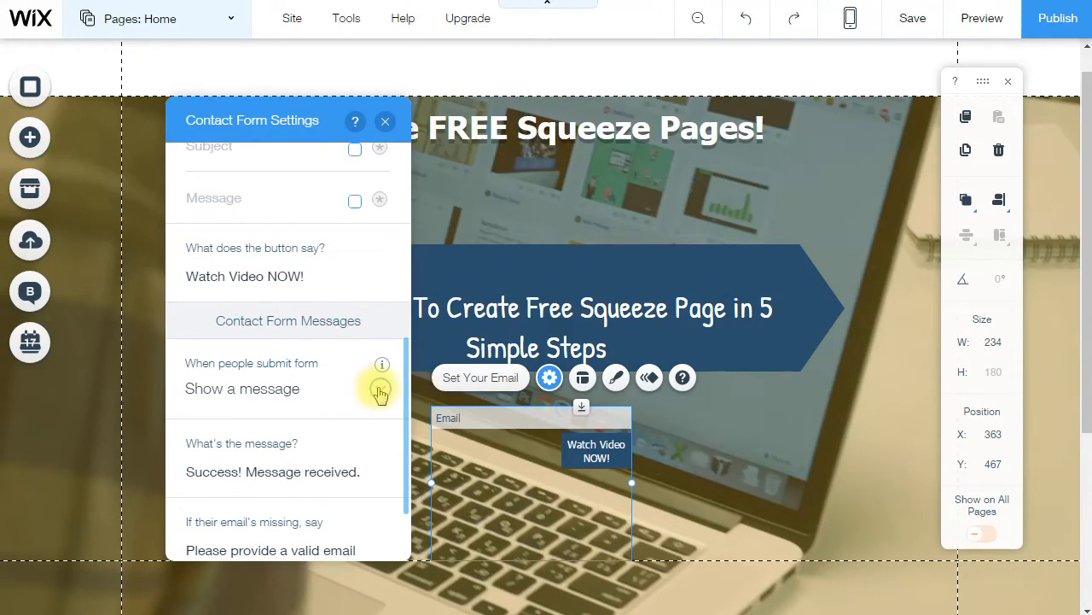
click(287, 465)
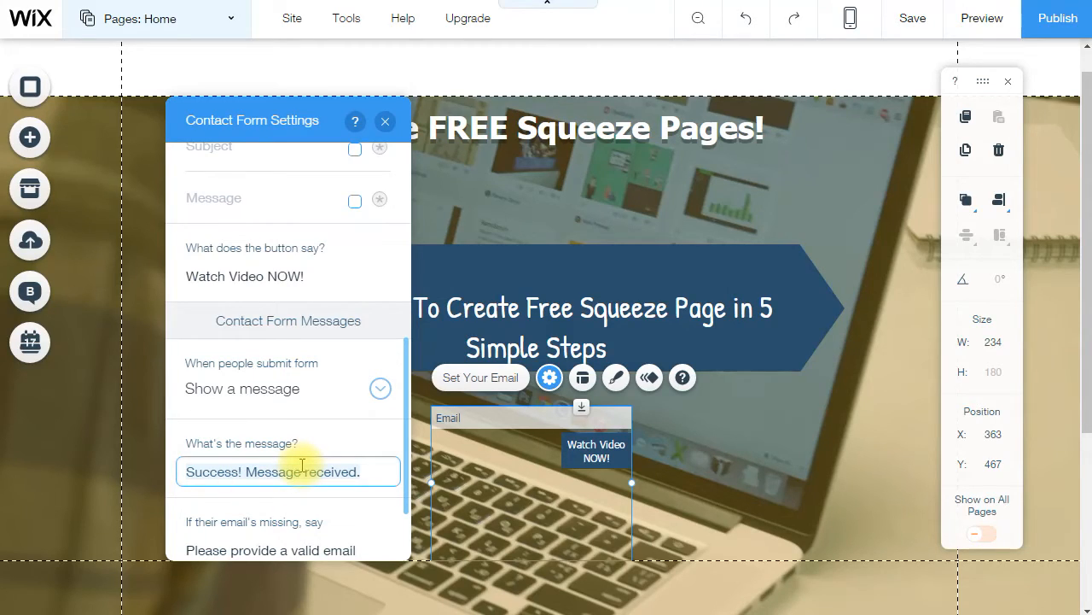
text(Thank you for your subscription!)
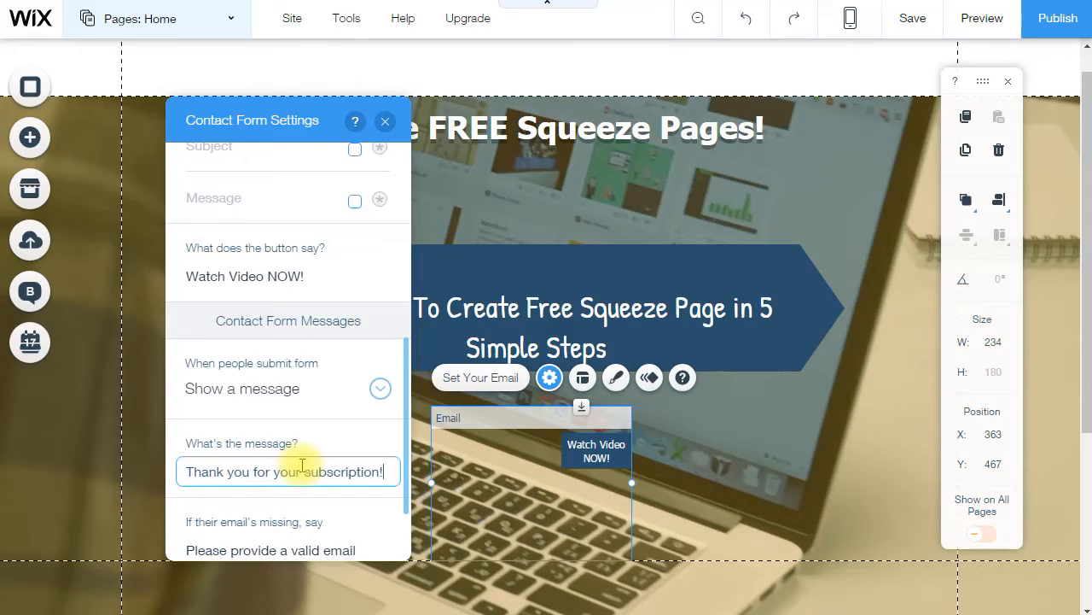
scroll(301, 465, down, 1)
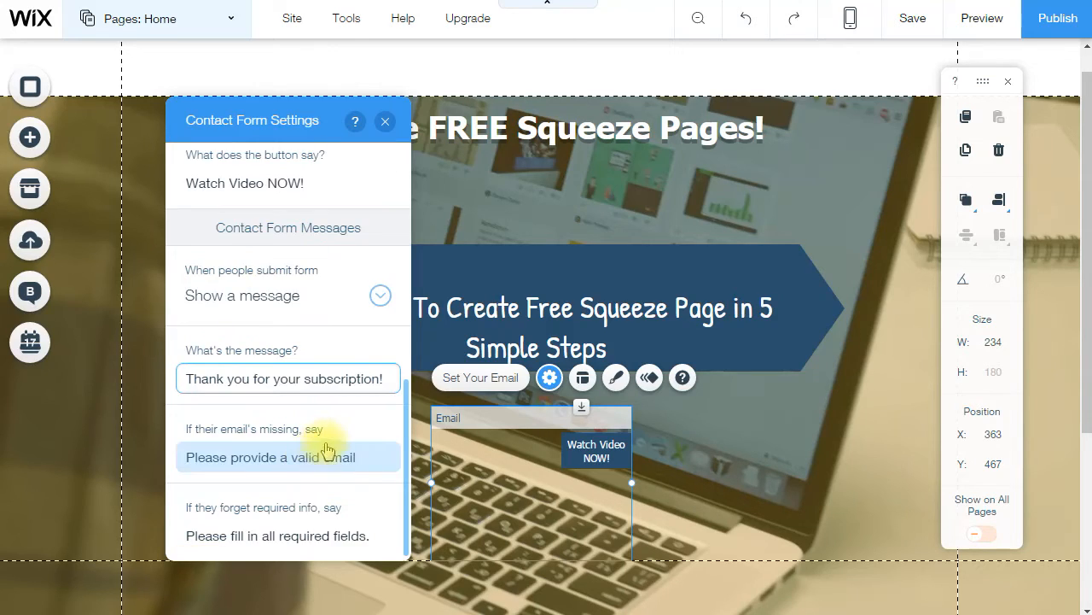
- Apply the teal outlined contact form design from the preset list
click(616, 377)
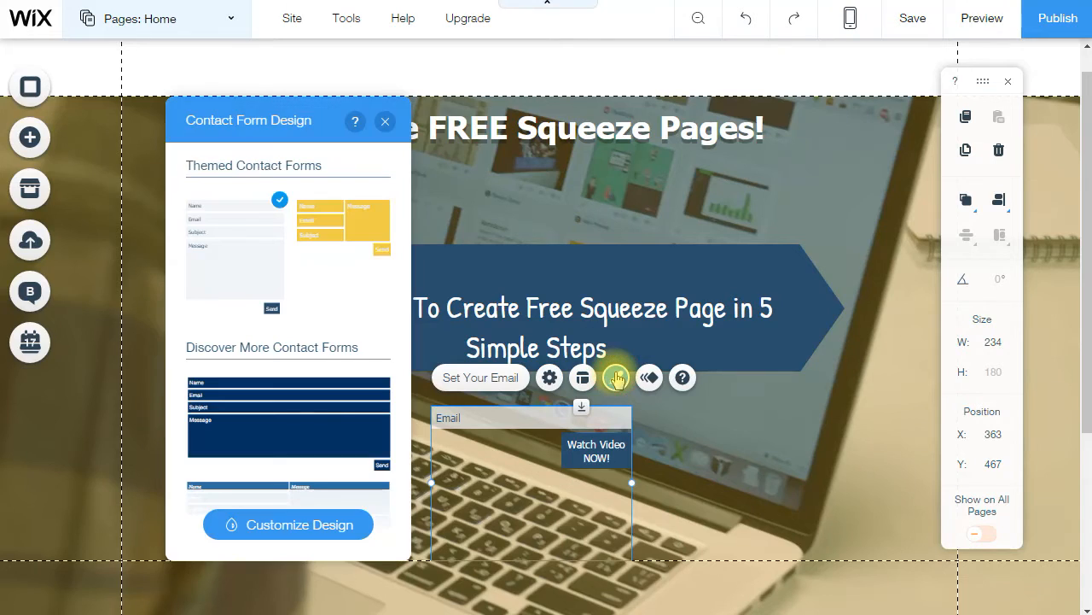
scroll(338, 343, down, 5)
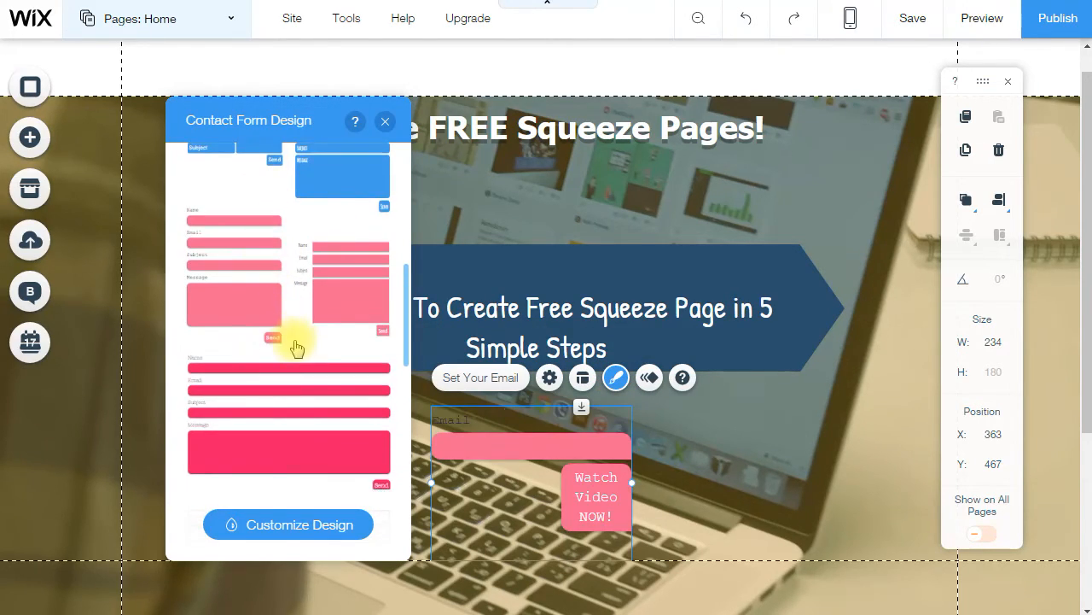
scroll(272, 308, down, 4)
scroll(292, 292, down, 3)
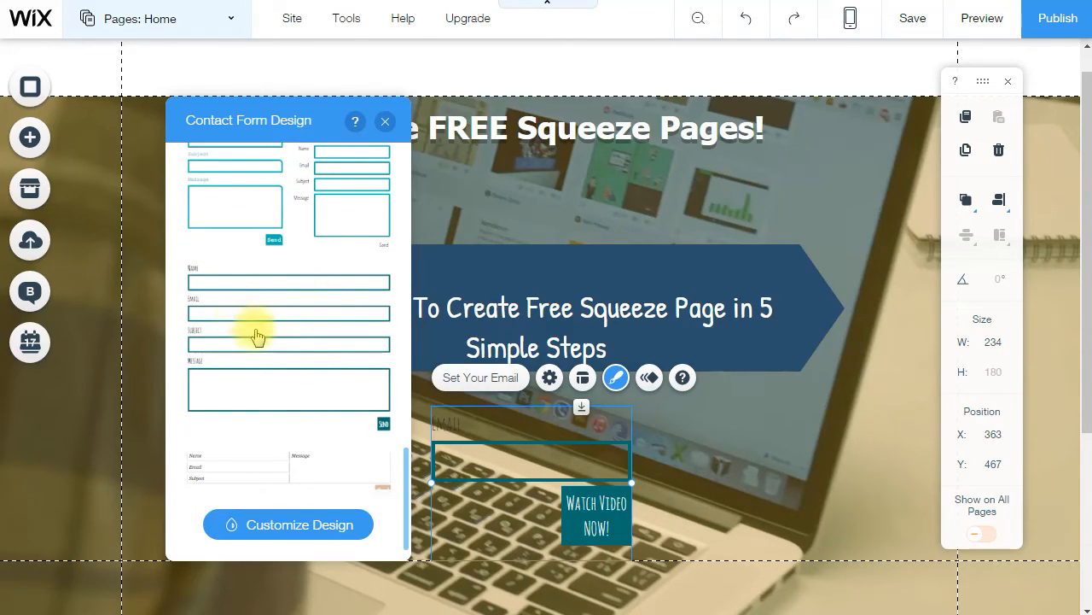
scroll(256, 334, down, 1)
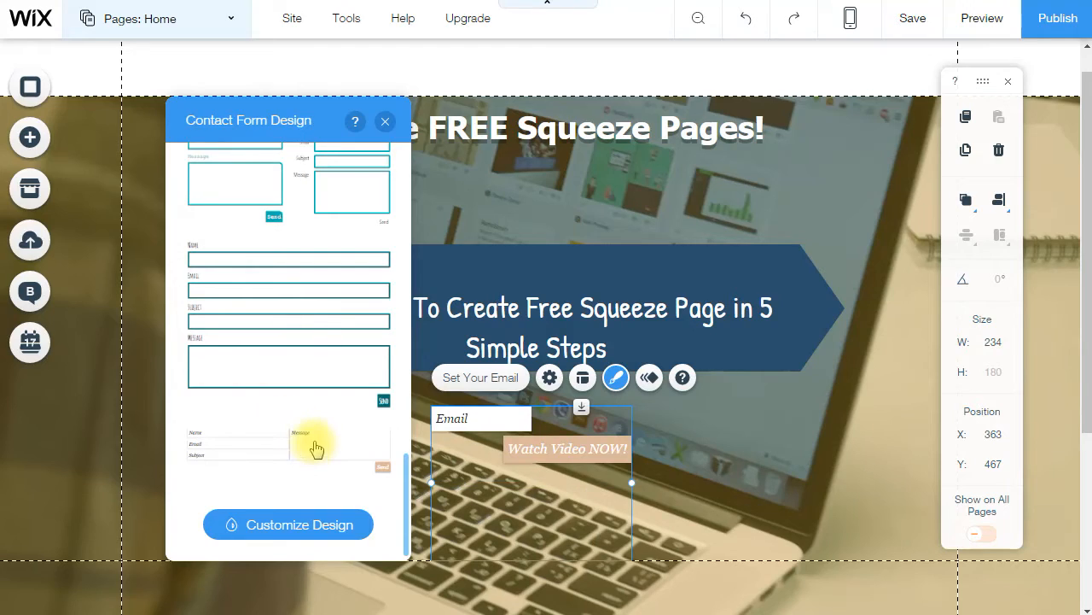
click(307, 342)
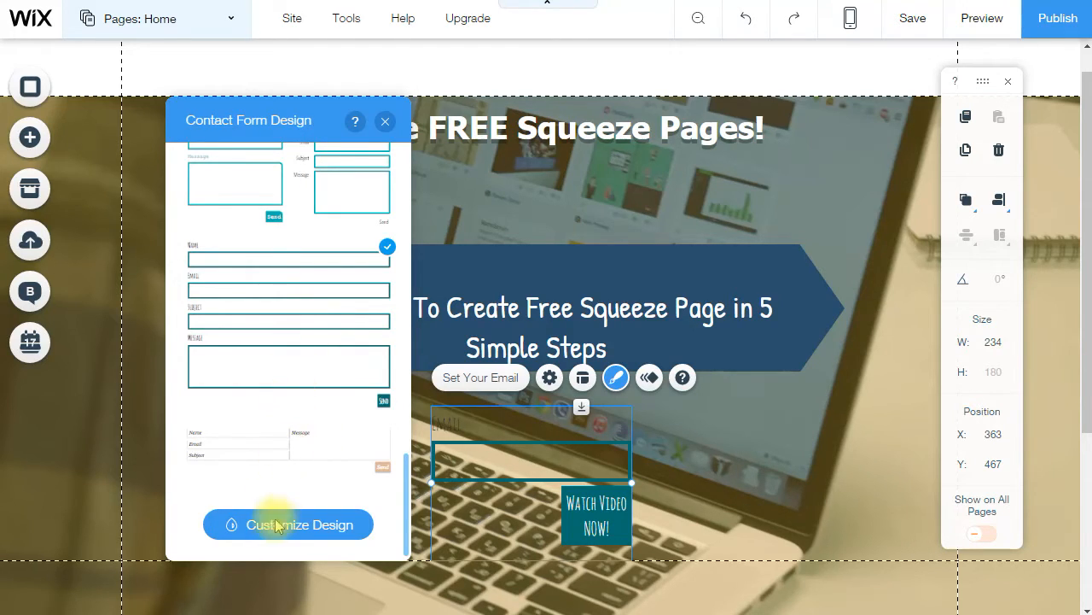
- Give the teal outlined form the stacked layout with a full-width button
click(321, 527)
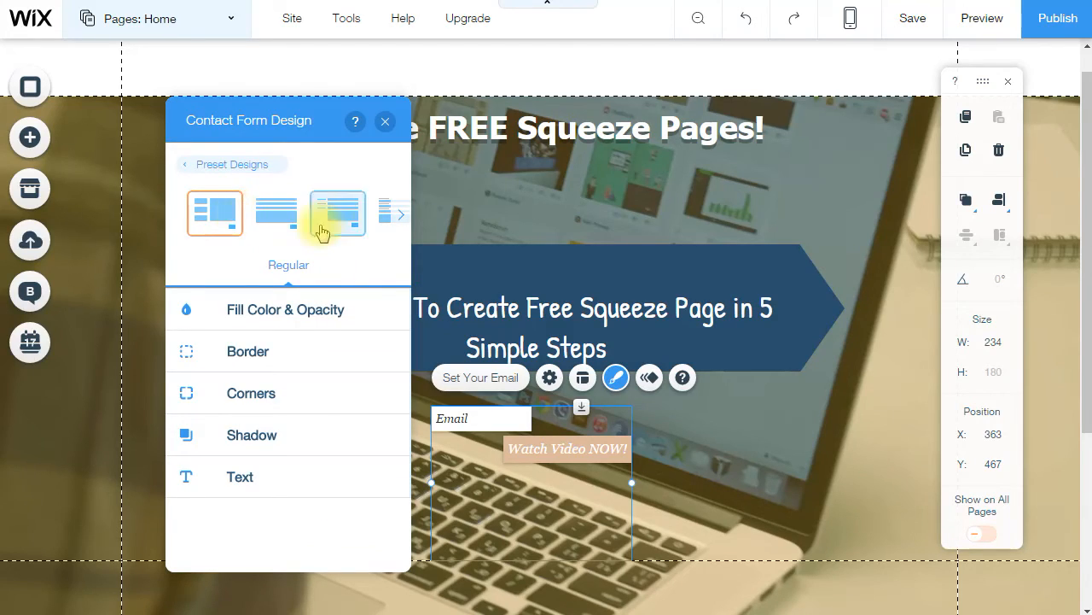
click(393, 219)
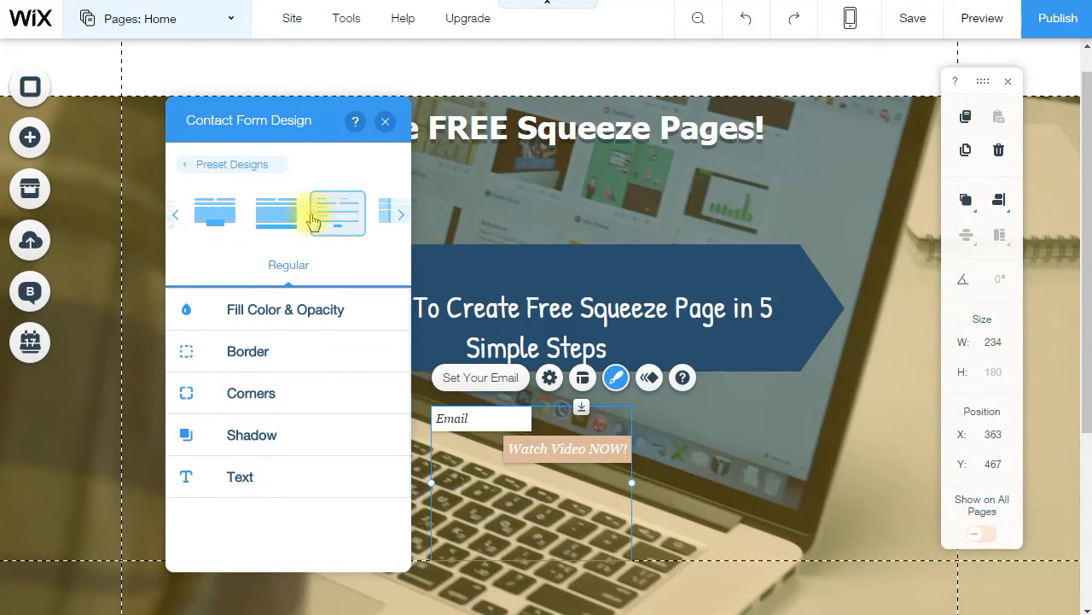
click(262, 220)
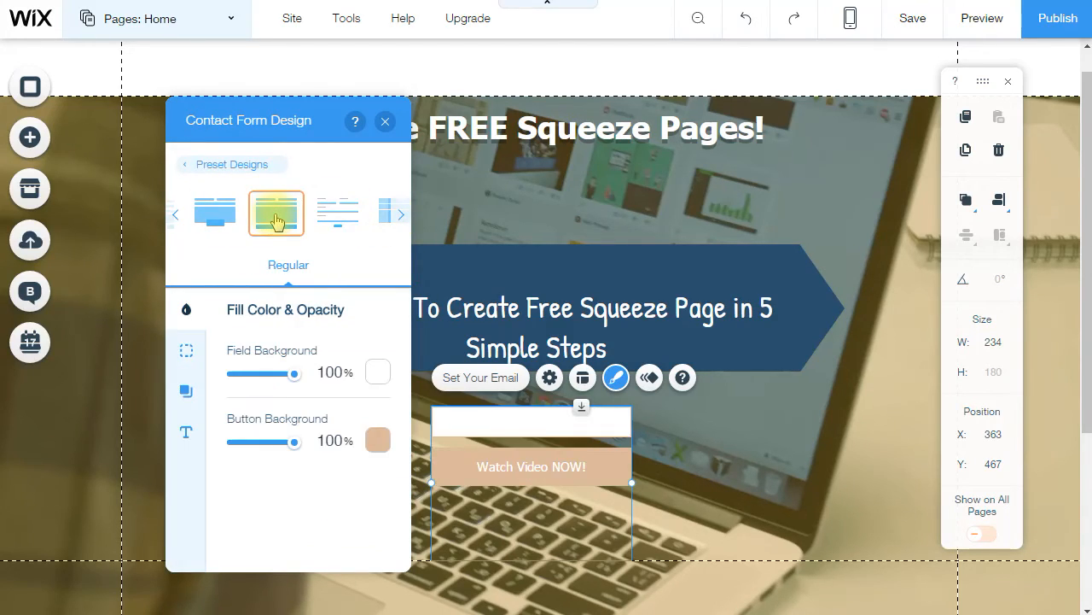
click(220, 162)
click(314, 369)
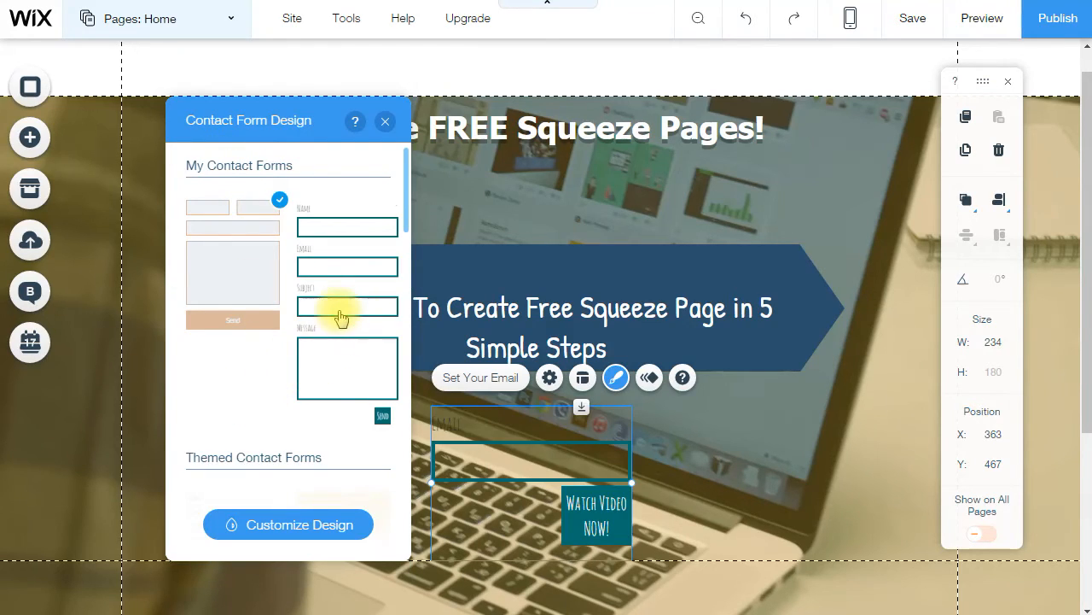
click(275, 517)
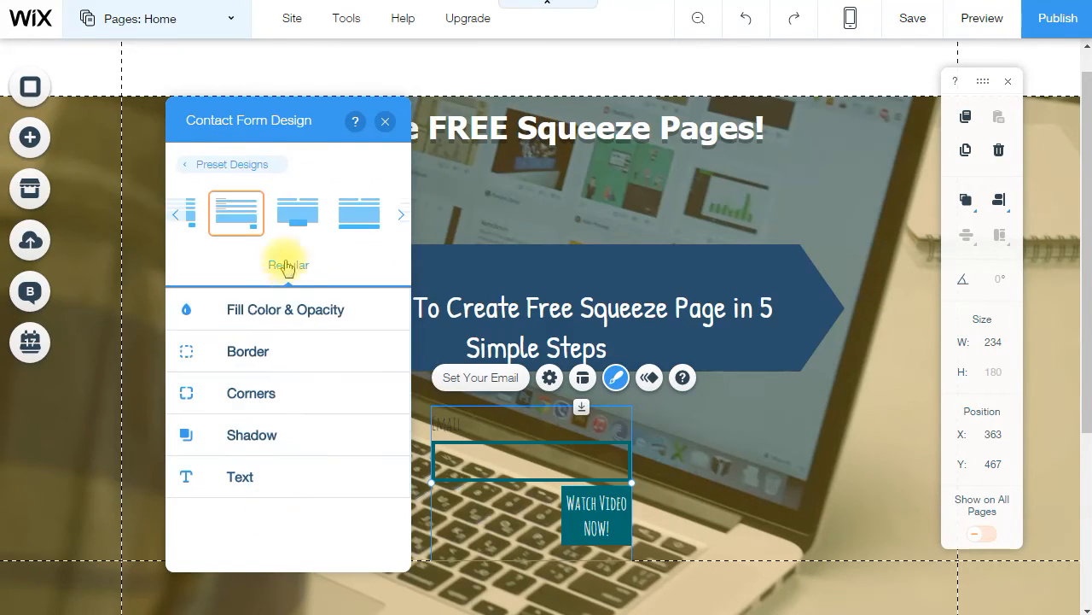
click(340, 218)
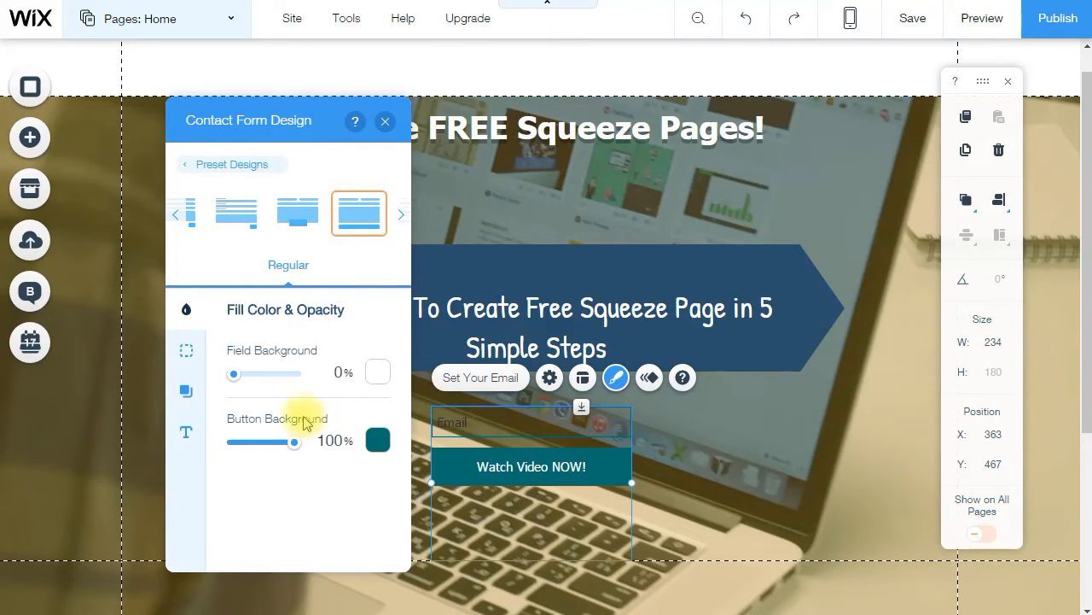
- Make the button background yellow #ECB811 and the Email field background 100% opaque
click(378, 439)
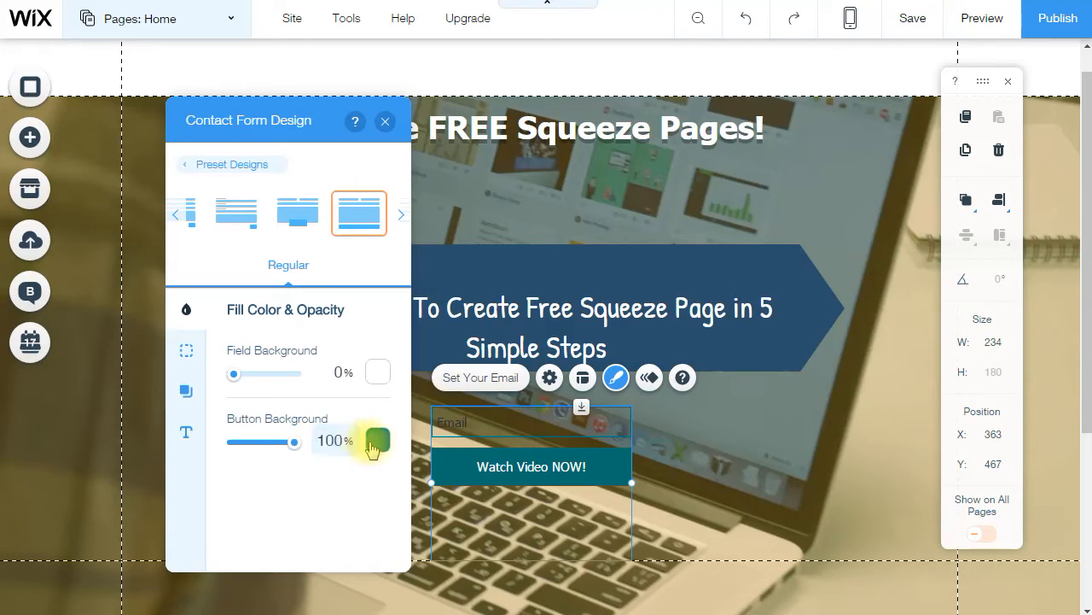
click(245, 308)
click(286, 253)
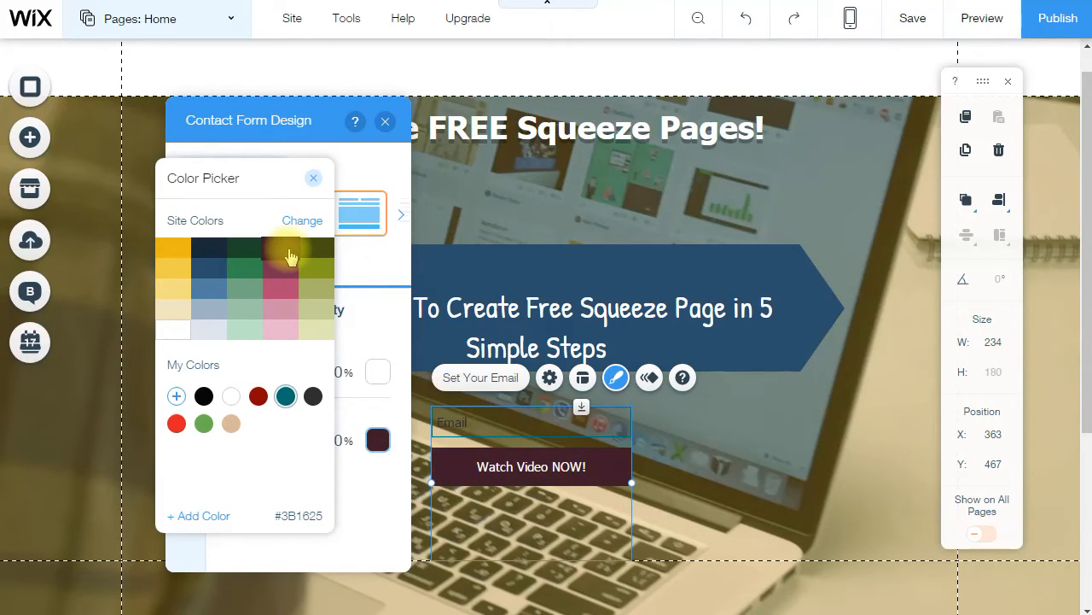
click(180, 248)
click(234, 373)
drag(234, 373, 323, 381)
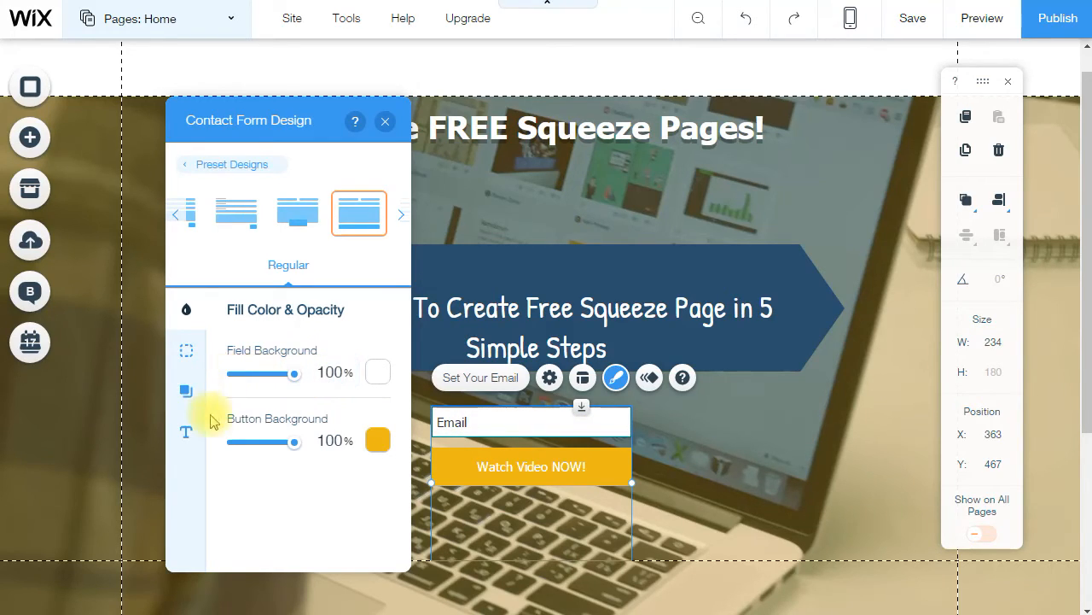
click(189, 434)
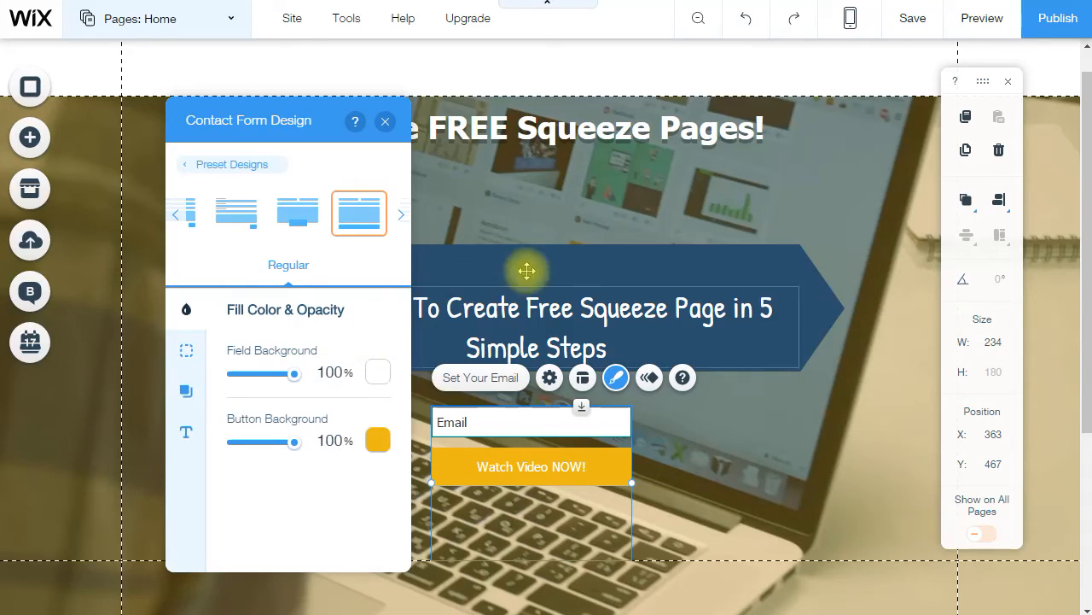
- Close the design panel and move the banner heading slightly higher
click(652, 210)
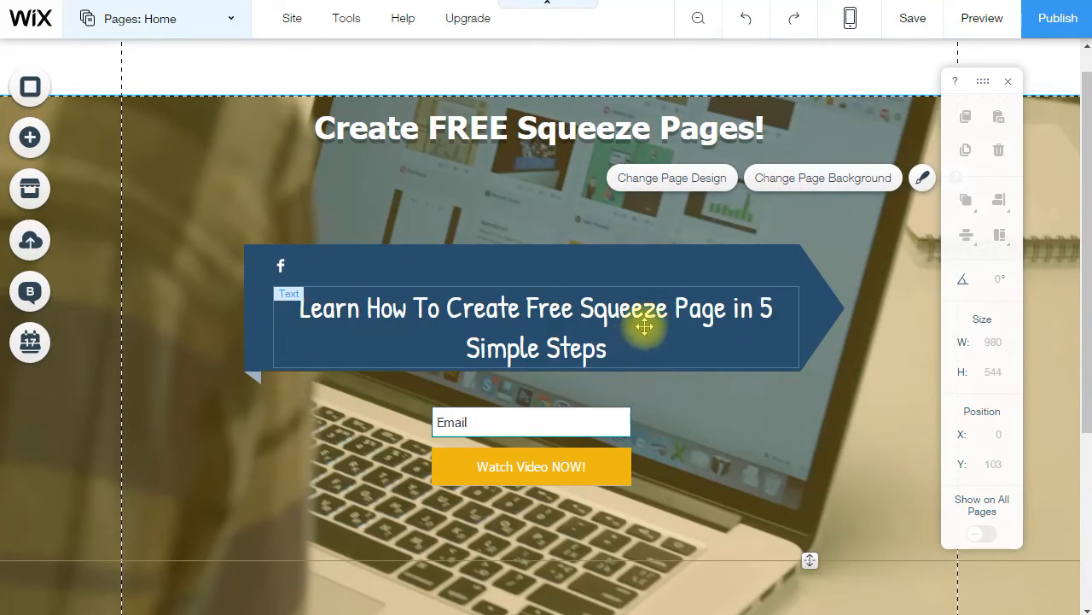
drag(638, 294, 636, 275)
click(722, 475)
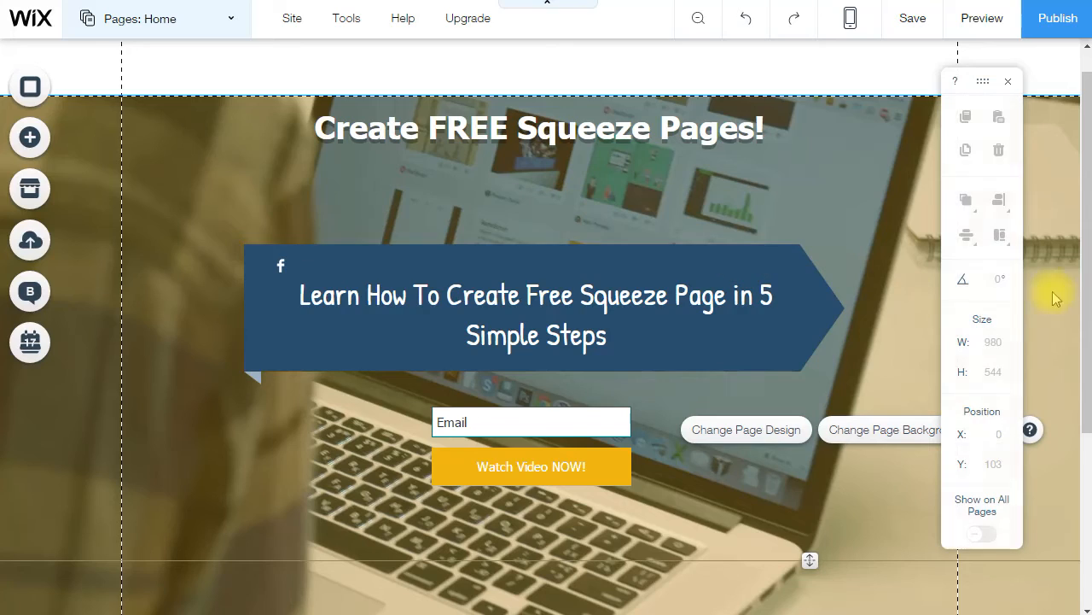
- Start saving the site, entering 'test' as the free Wix.com site name
click(929, 18)
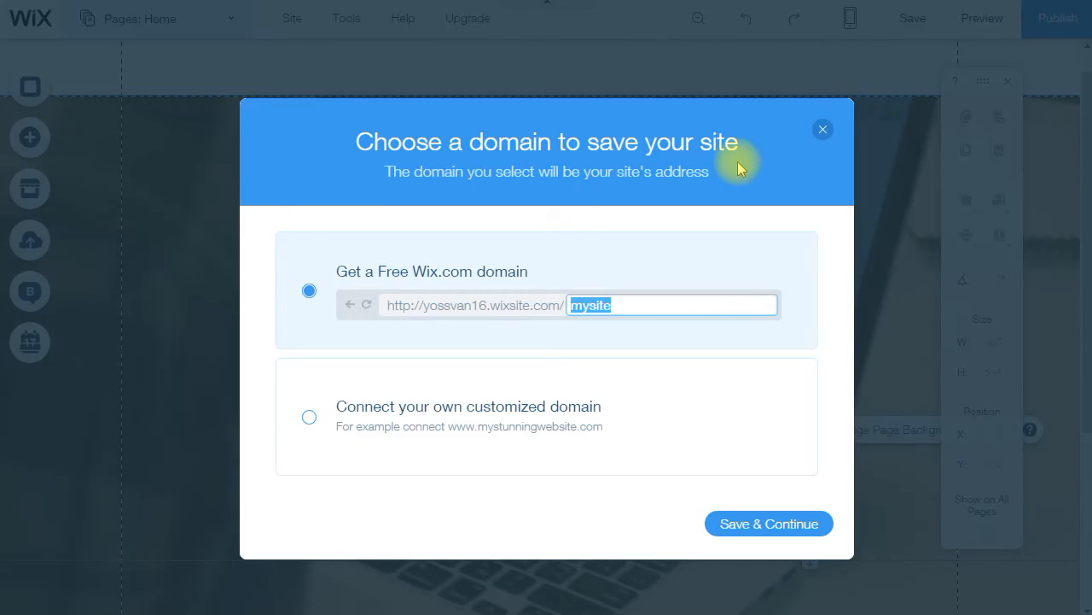
text(te)
text(st)
key(BackSpace)
text(t)
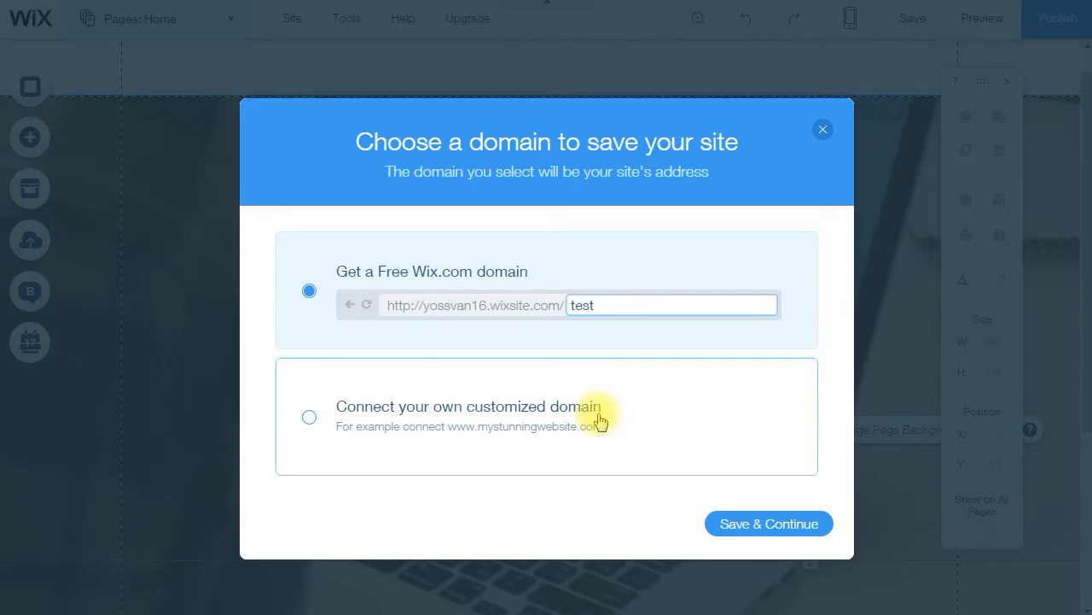
- Save the site with the 'test' address, dismiss the confirmation and publish it
click(756, 522)
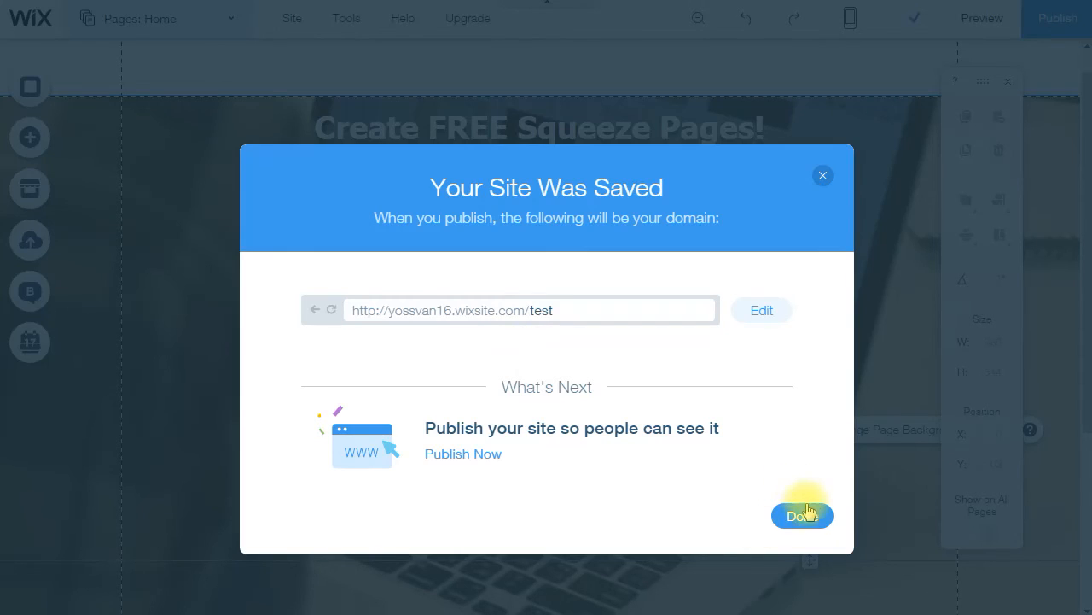
click(792, 514)
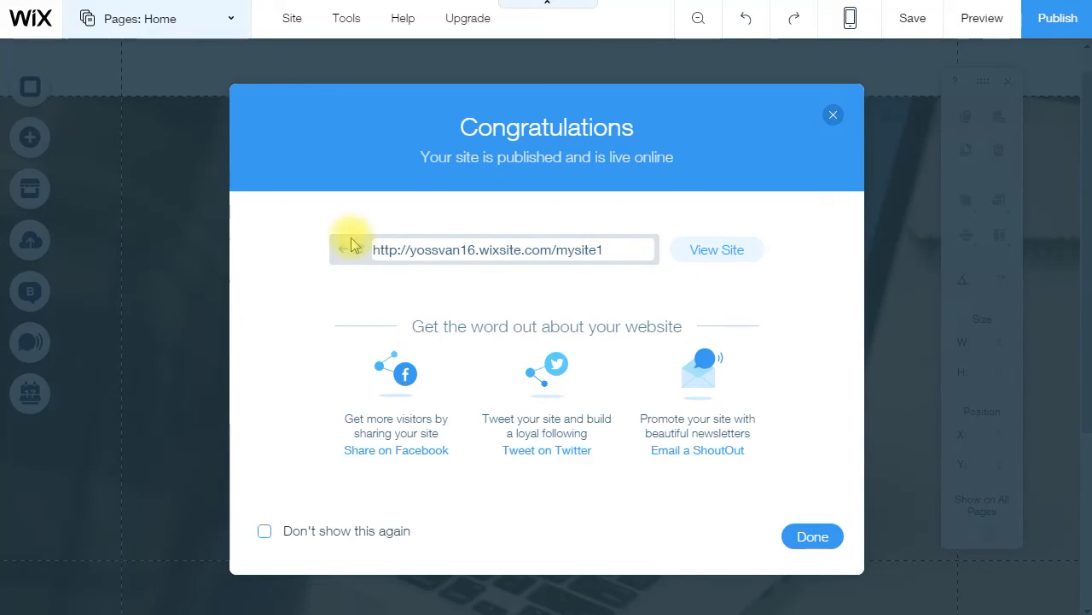
click(980, 16)
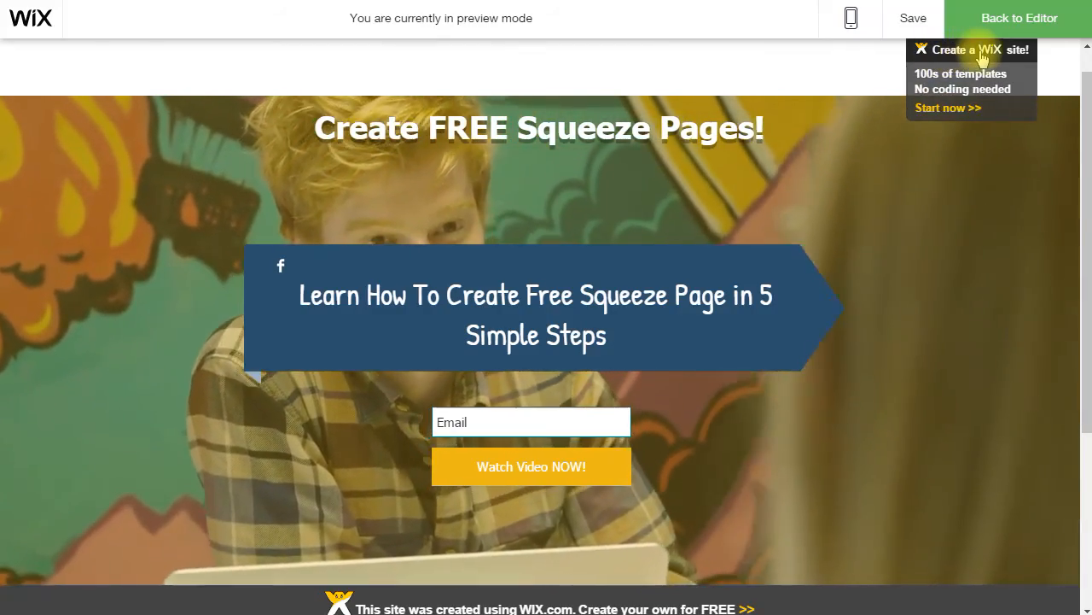
- Scroll through the previewed squeeze page to check the headline, Email field and yellow button
scroll(871, 276, down, 3)
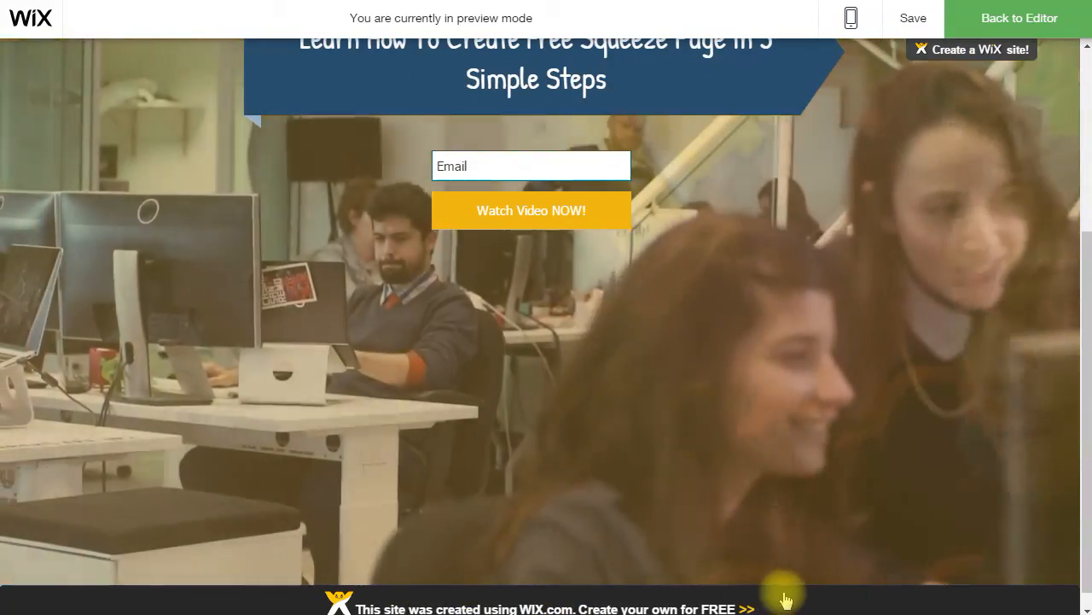
scroll(785, 598, up, 3)
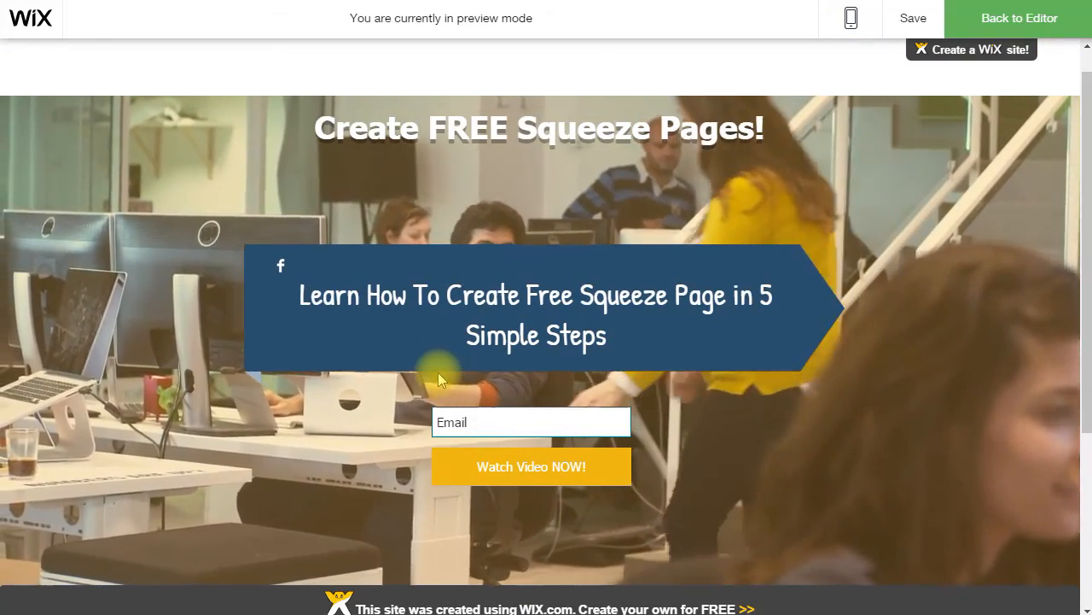